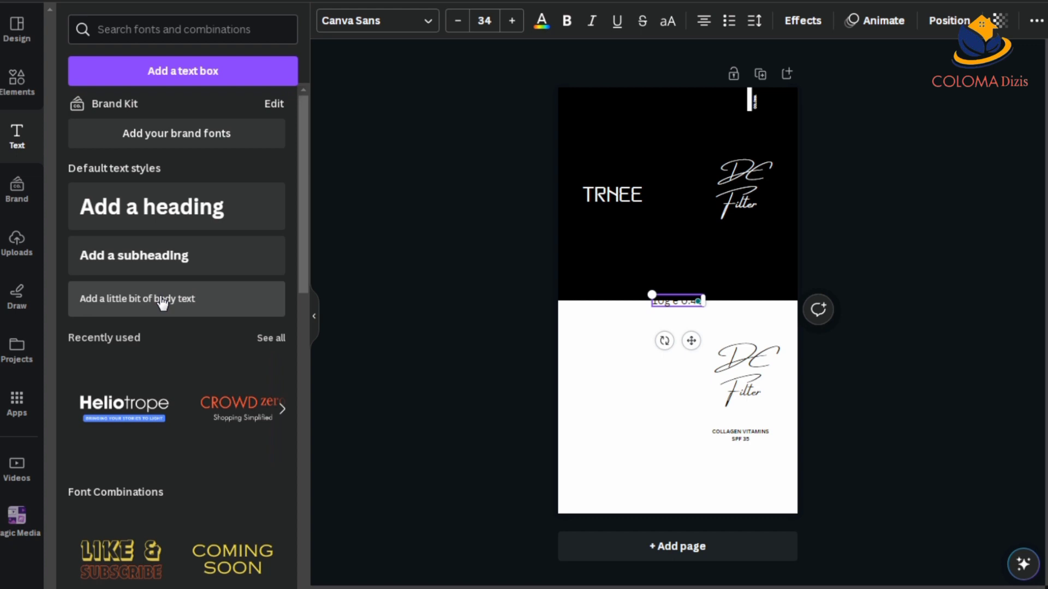
Shrink the "10g e 0.45 oz" text to size 17 and place it below "COLLAGEN VITAMINS SPF 35" on the white panel.
drag(691, 340, 684, 374)
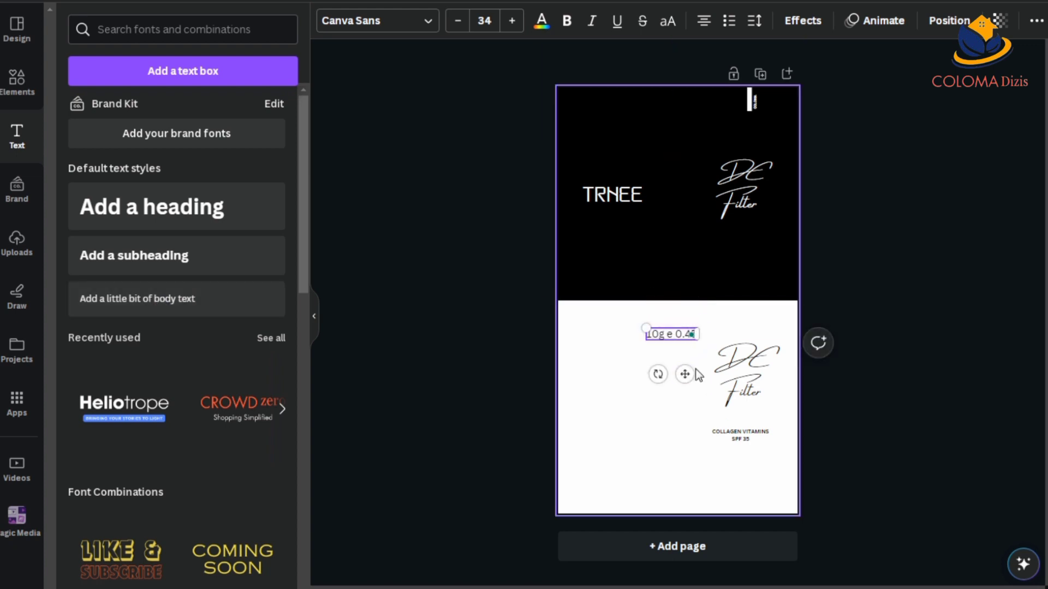
click(922, 430)
click(670, 335)
drag(640, 328, 672, 334)
drag(702, 376, 761, 502)
Make the "10g e 0.45 oz" text bold and adjust its spacing.
click(566, 20)
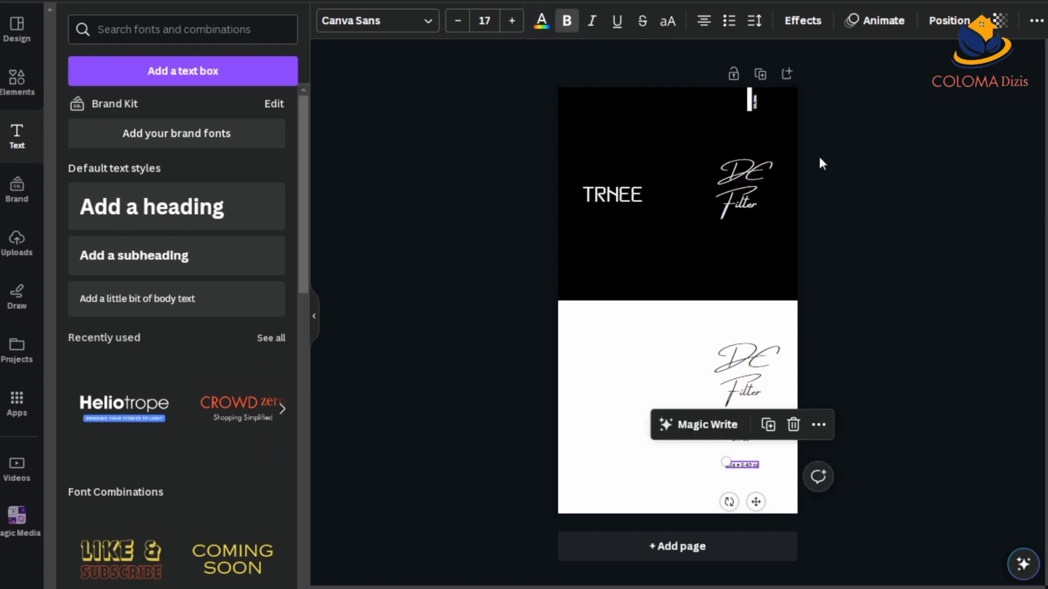
click(754, 20)
drag(789, 80, 808, 80)
click(948, 375)
click(741, 464)
drag(756, 501, 756, 502)
click(994, 455)
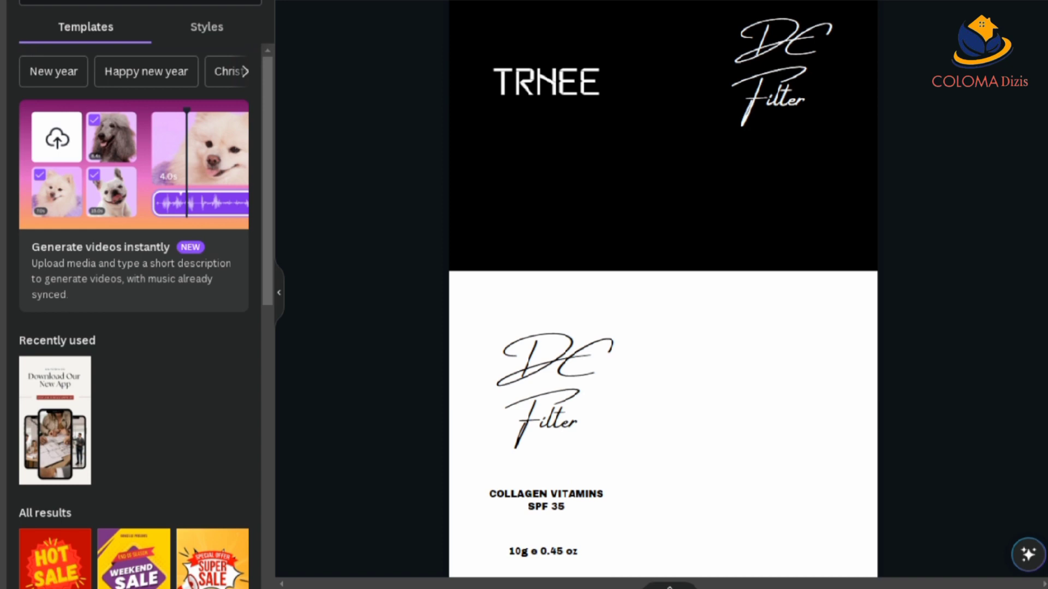
Switch to Notepad and open the text file 10 containing the label's legal text.
scroll(663, 327, down, 3)
key(super)
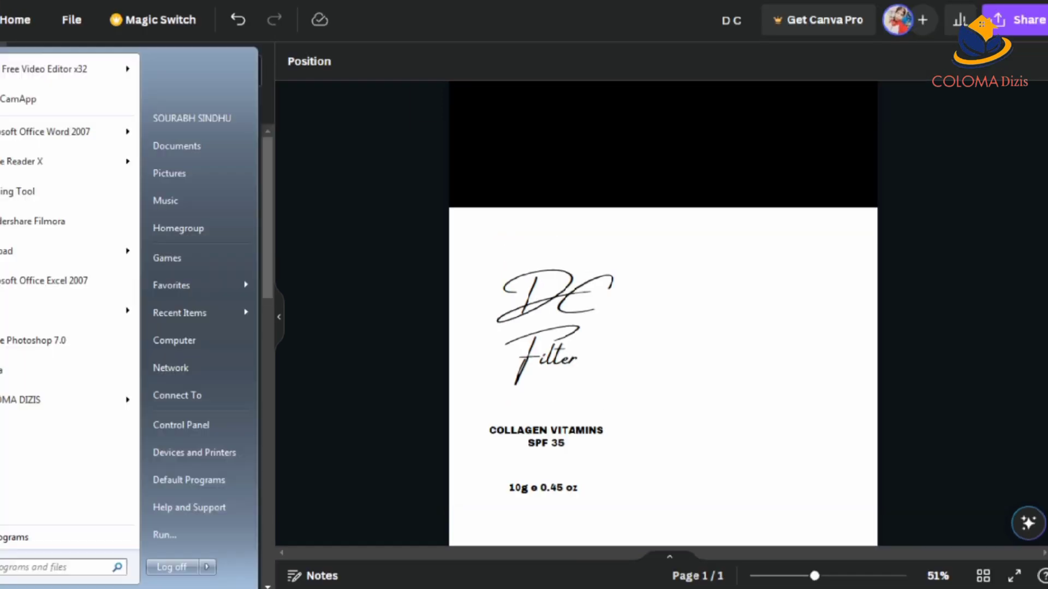
click(66, 251)
click(14, 7)
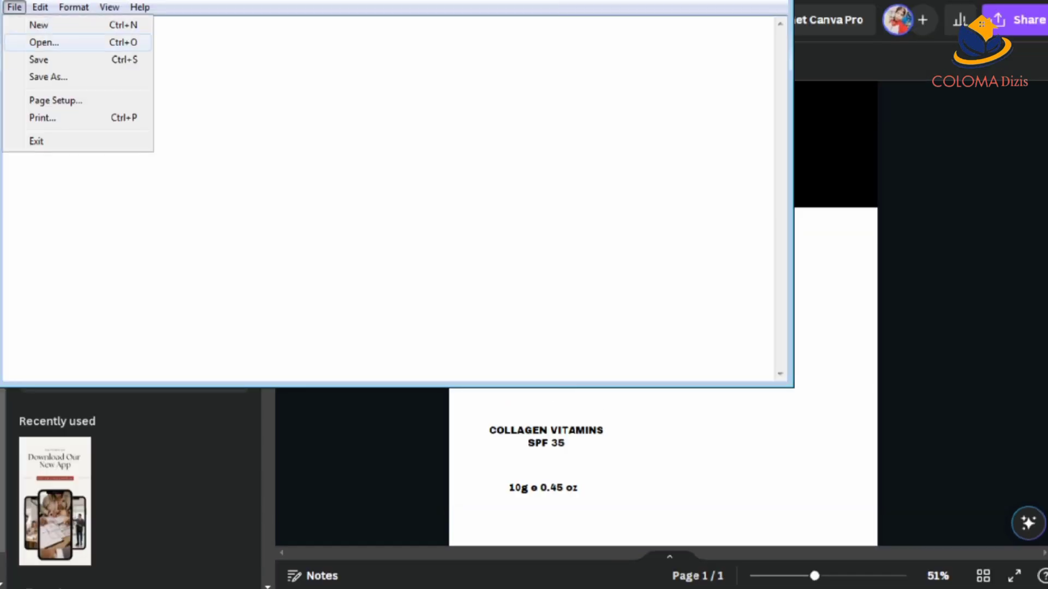
click(24, 40)
text(10)
key(Return)
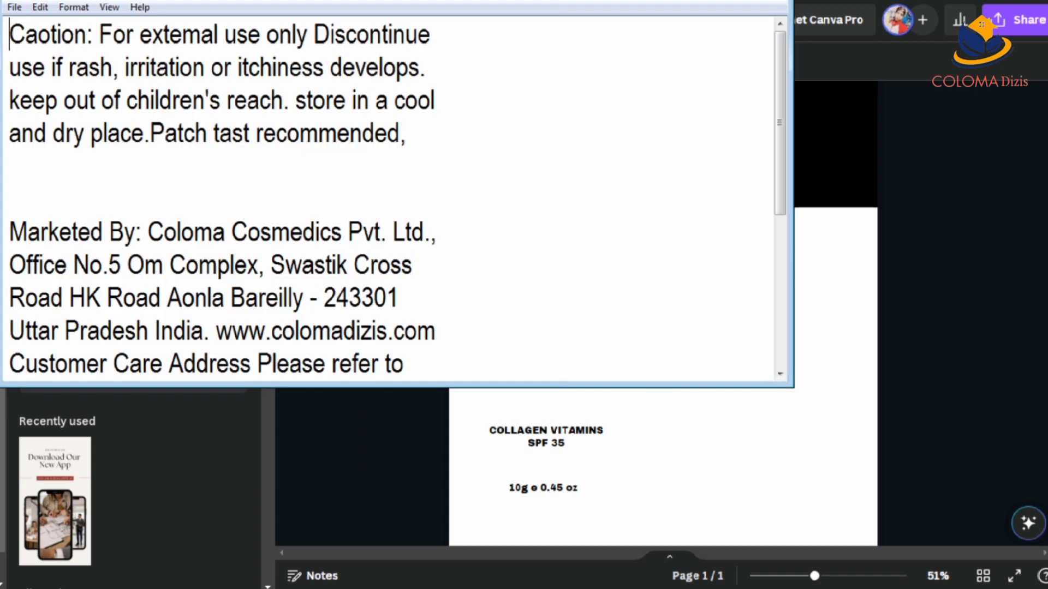
Copy all of the file's text, paste it into the Canva design and place it on the right half of the white panel.
key(ctrl+a)
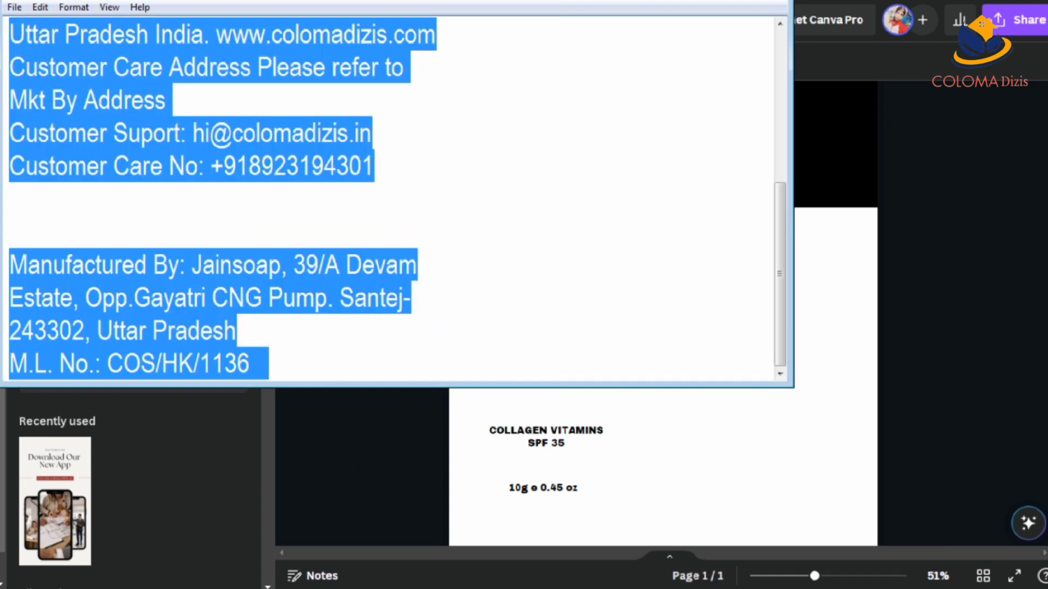
key(alt+Tab)
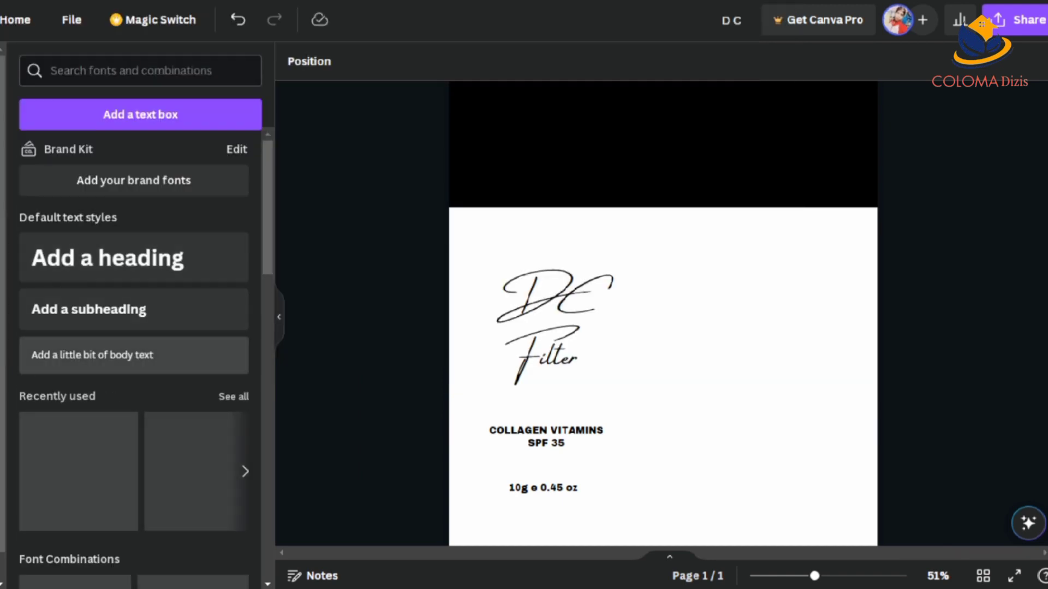
key(t)
key(ctrl+v)
drag(848, 303, 675, 539)
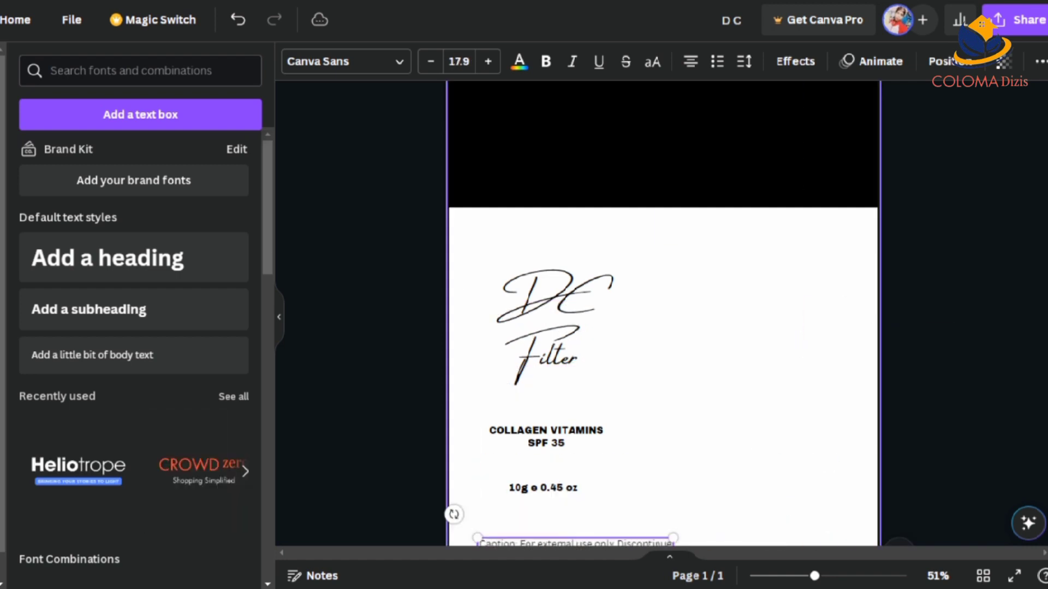
drag(579, 543, 737, 252)
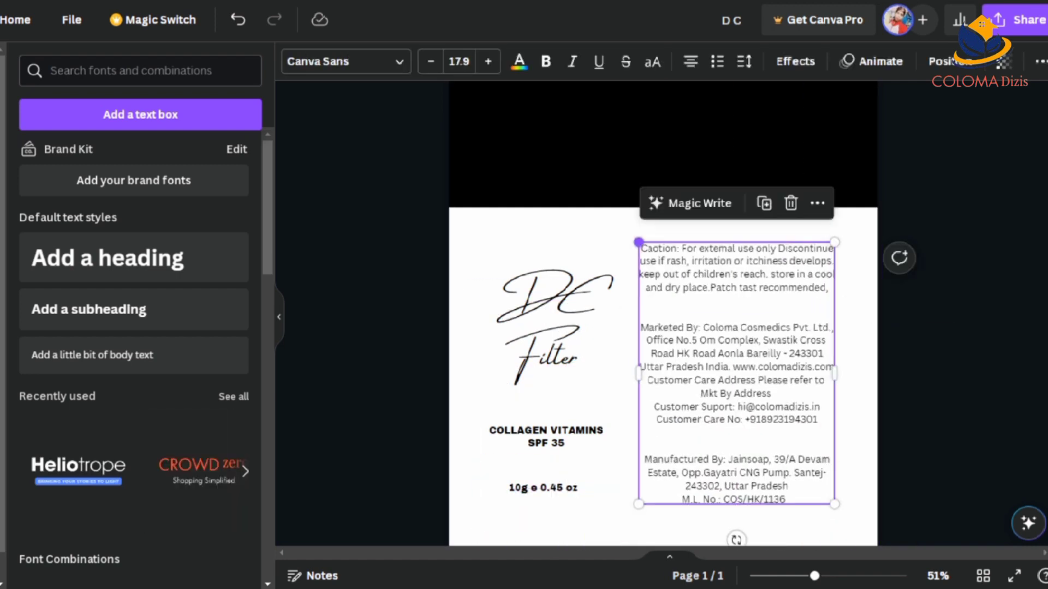
Shrink the pasted legal text to size 15.4, make it bold and fit it into the white panel's upper right area.
drag(639, 241, 720, 351)
drag(777, 427, 752, 309)
drag(805, 378, 879, 464)
drag(791, 350, 772, 336)
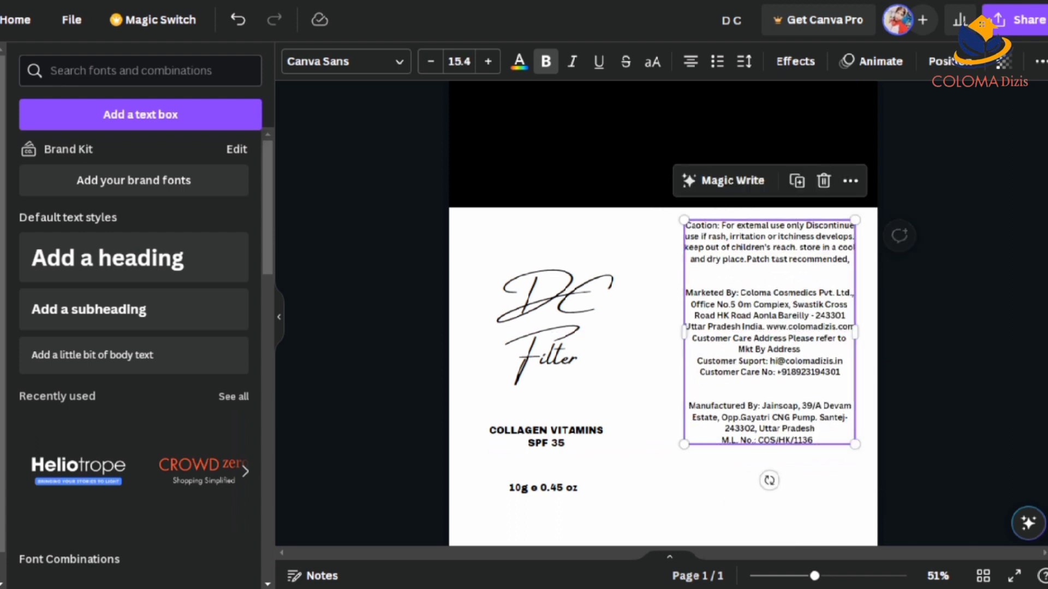
Set the "Caotion:" and "Marketed By" labels in the legal text to the Archivo Black font.
double_click(702, 225)
click(345, 61)
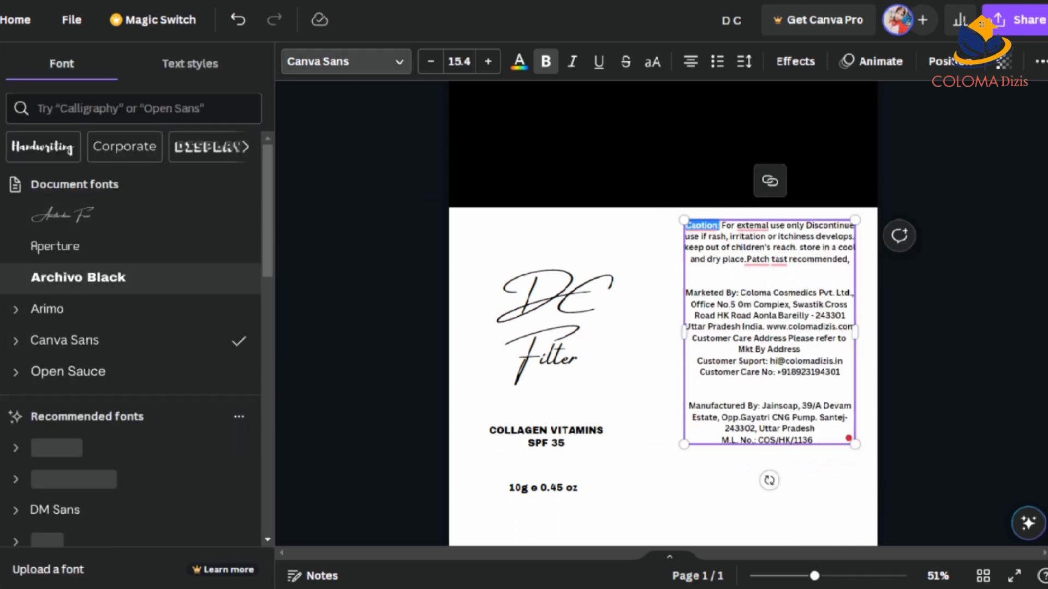
click(78, 278)
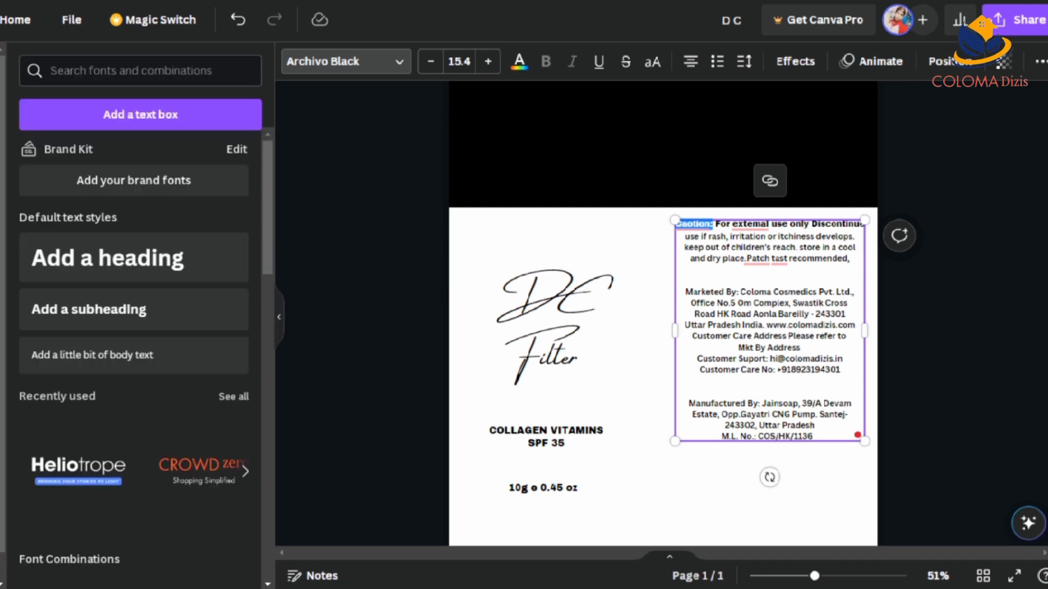
drag(686, 292, 736, 292)
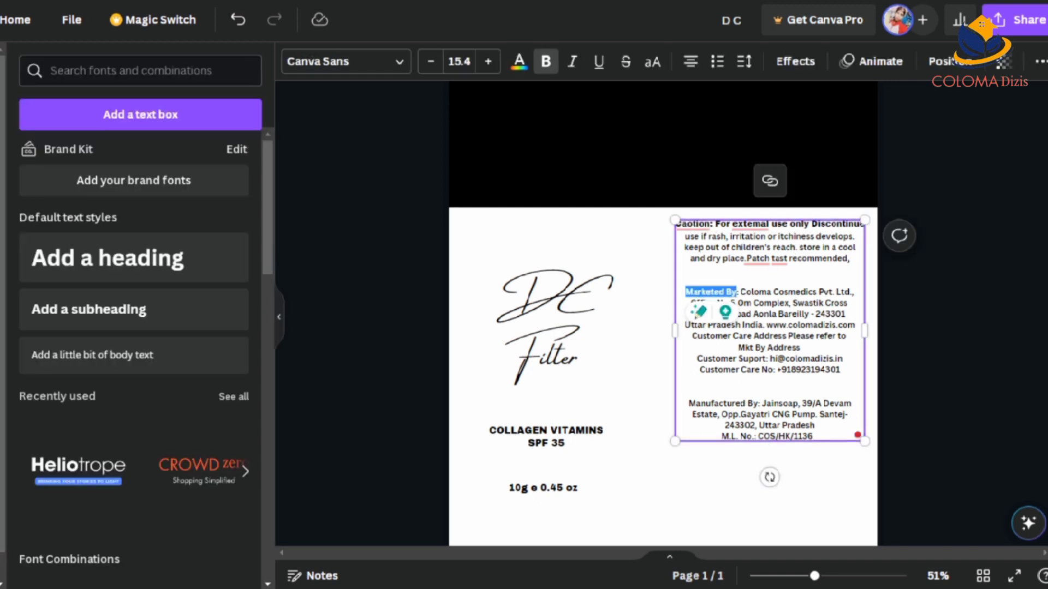
click(346, 61)
click(78, 276)
key(Escape)
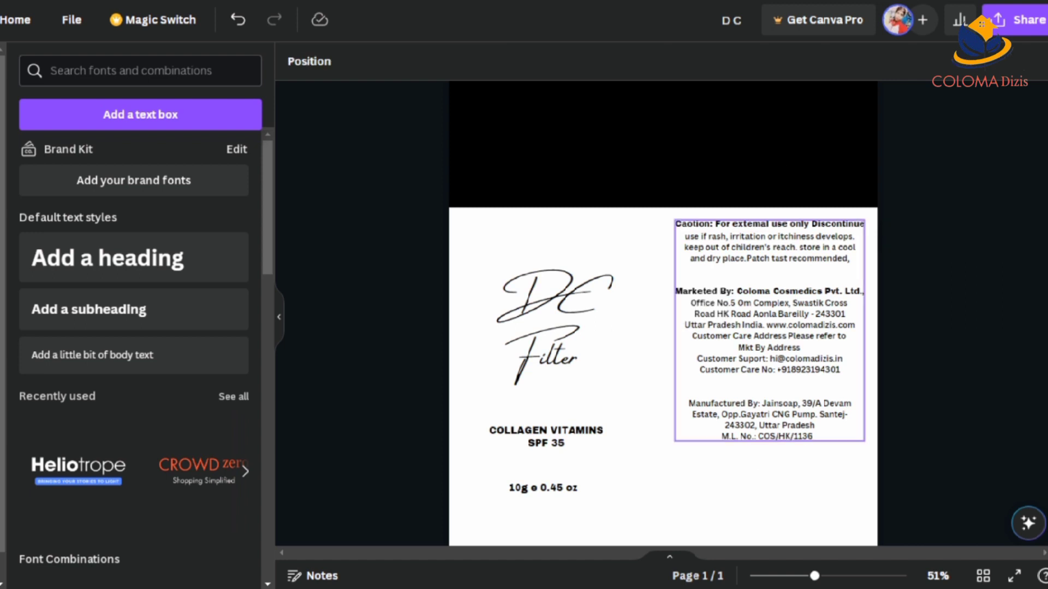
Move the legal text block up to the white panel's upper edge and set its "Manufactured By" label to Archivo Black.
click(769, 327)
click(758, 402)
drag(758, 403, 693, 313)
key(Escape)
click(768, 380)
drag(688, 391, 757, 390)
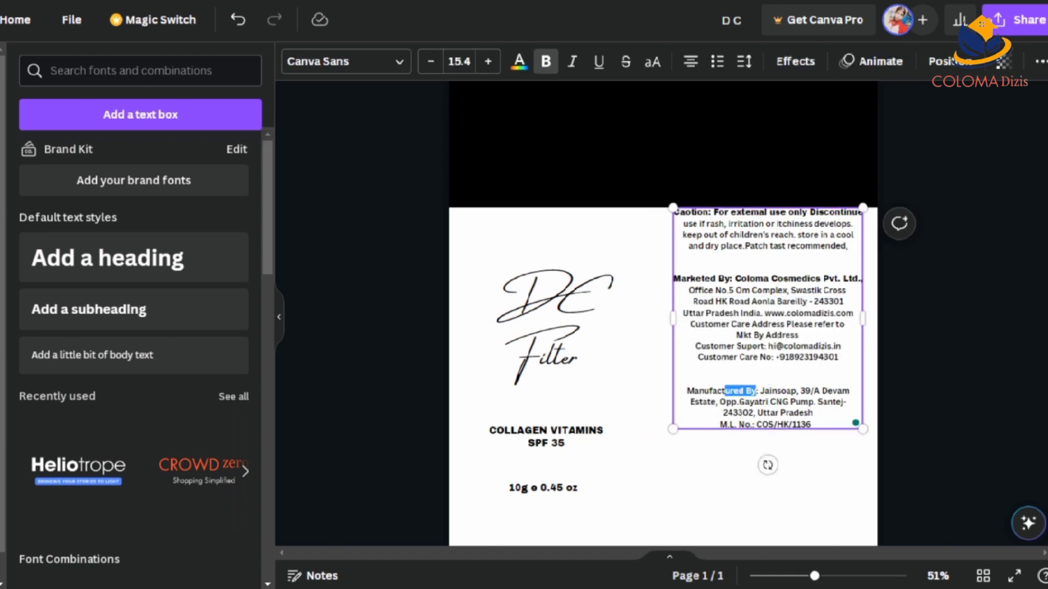
click(346, 61)
click(76, 275)
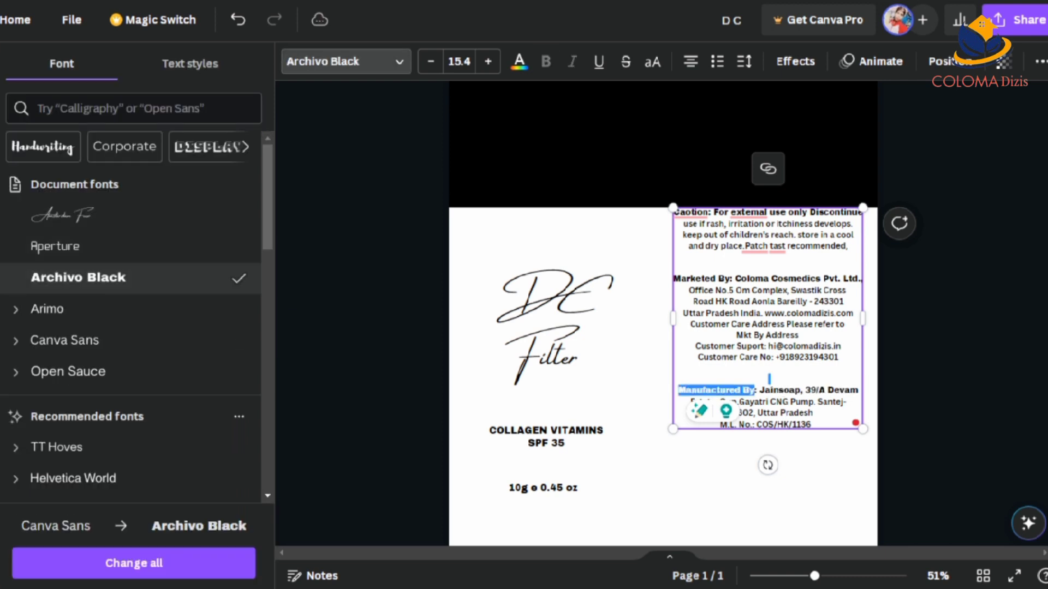
click(345, 61)
Left-align the legal text block and reposition it just below the upper edge of the white panel.
drag(769, 378, 769, 427)
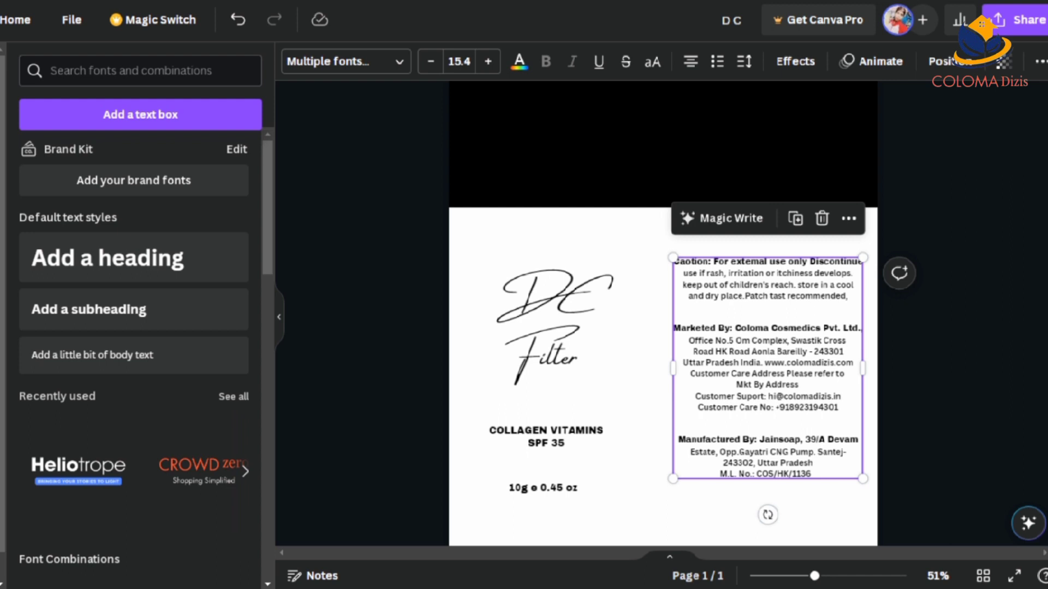
click(691, 61)
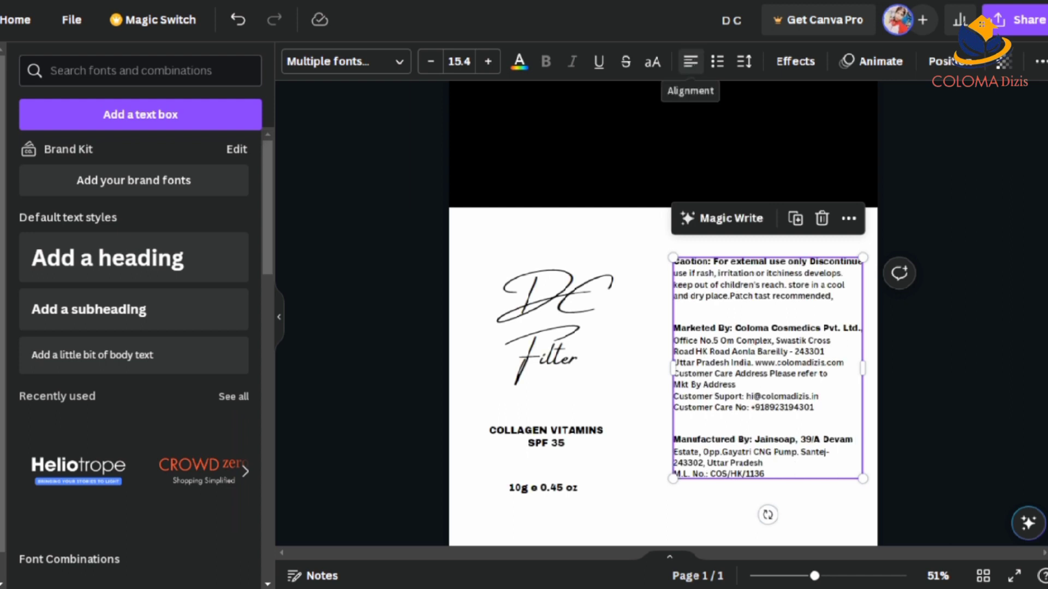
drag(769, 371, 762, 342)
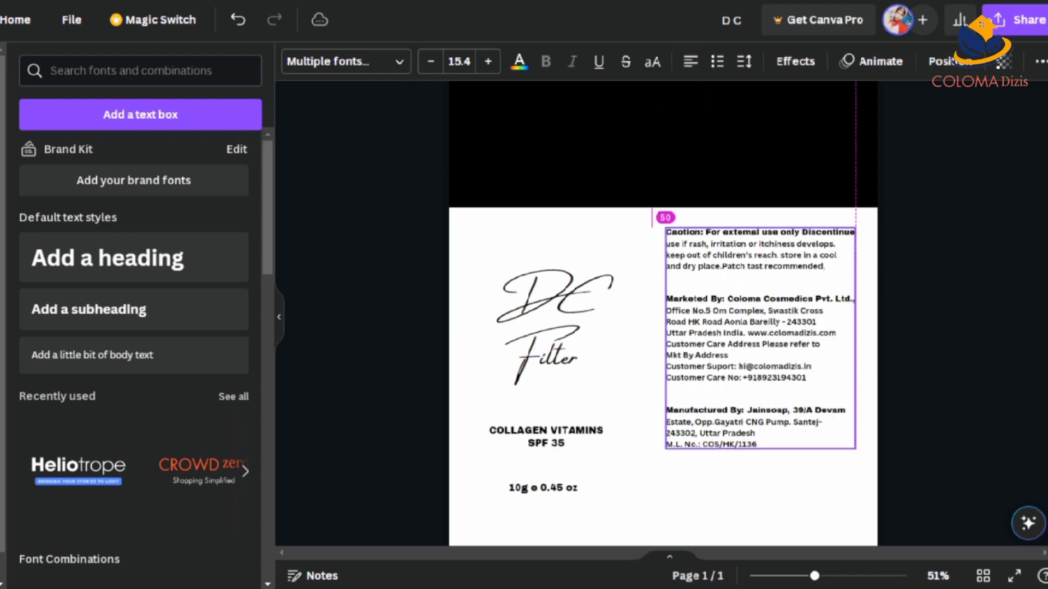
Reduce the gap above the "Manufactured By" paragraph in the legal text to one blank line.
scroll(663, 322, down, 2)
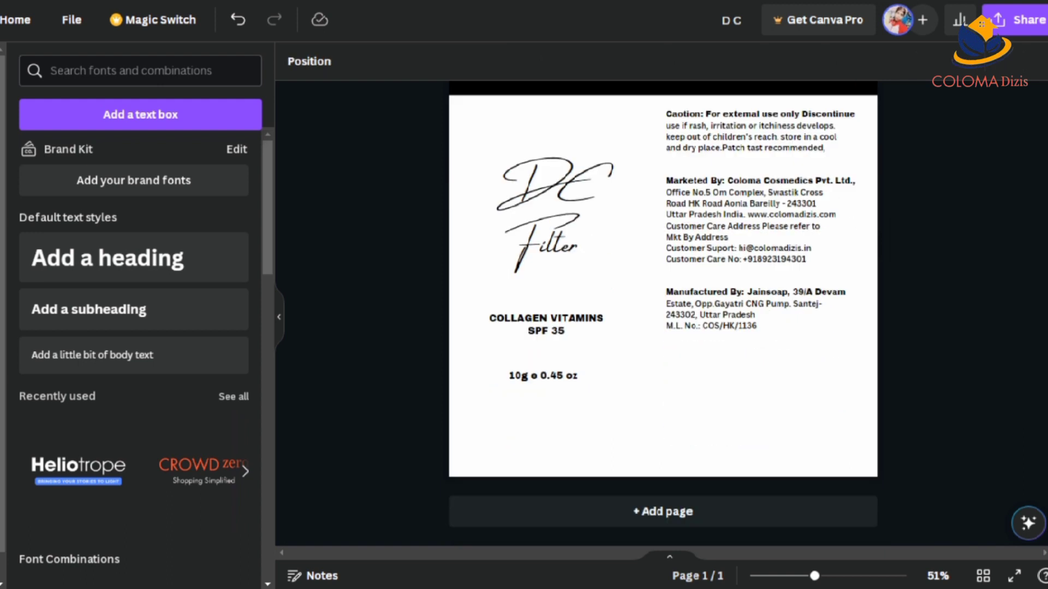
click(666, 292)
key(BackSpace)
key(BackSpace)
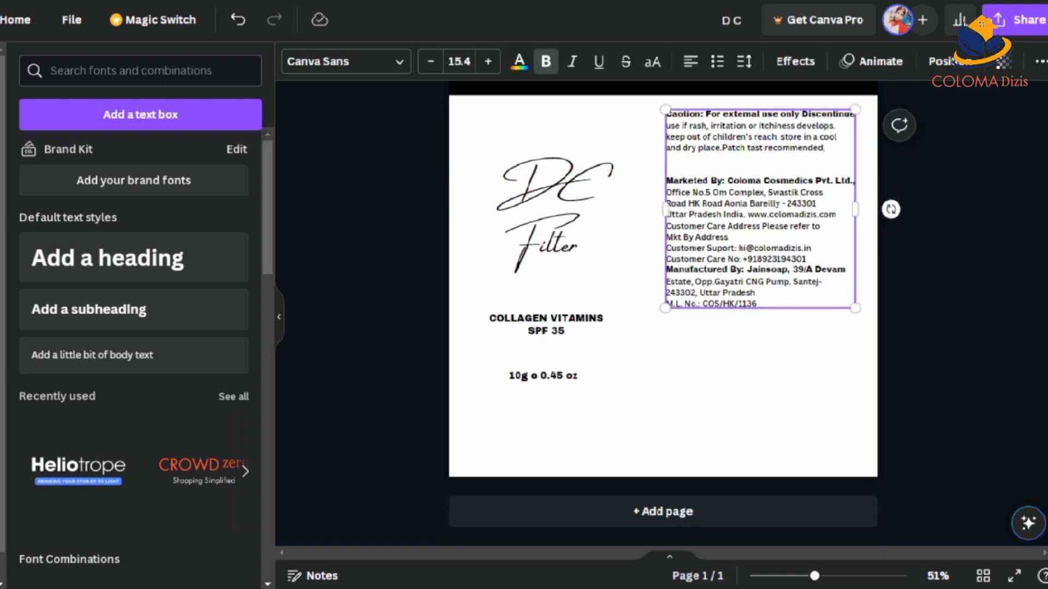
key(Return)
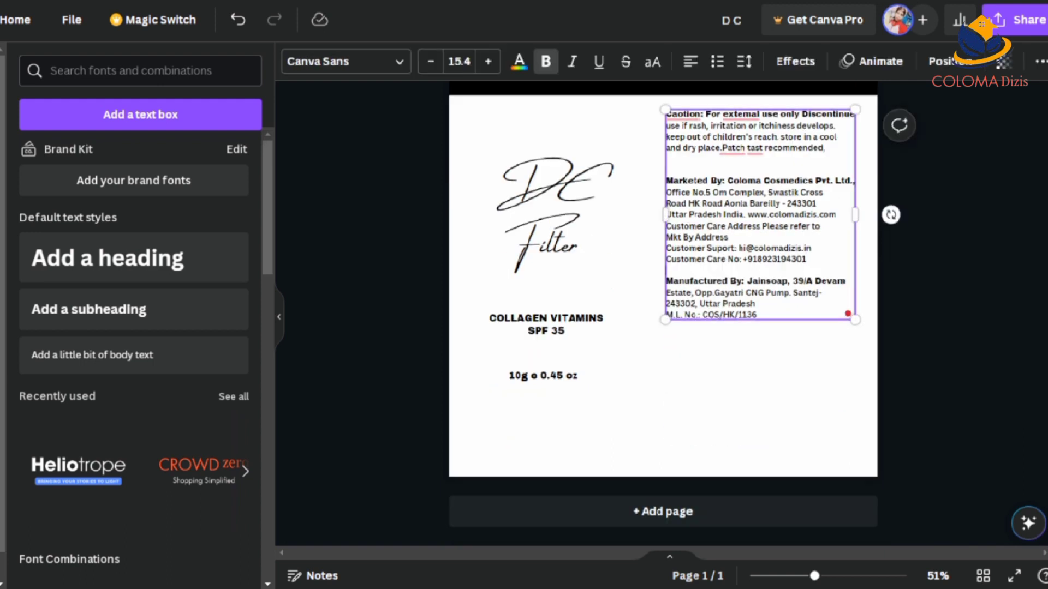
key(BackSpace)
key(Escape)
key(Escape)
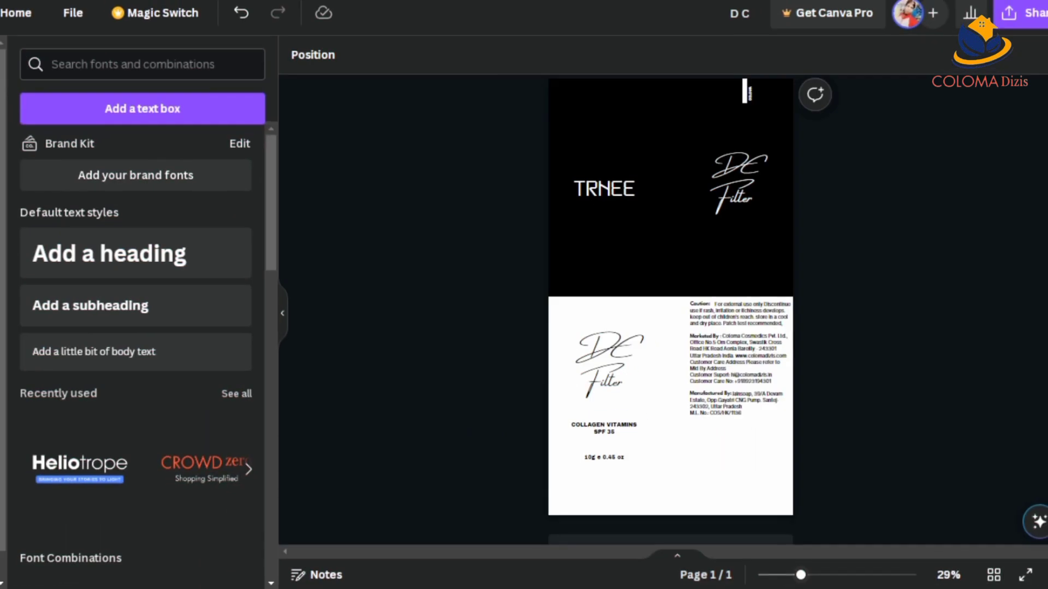
Add a subheading reading "MRP" to the white panel.
scroll(670, 310, up, 3)
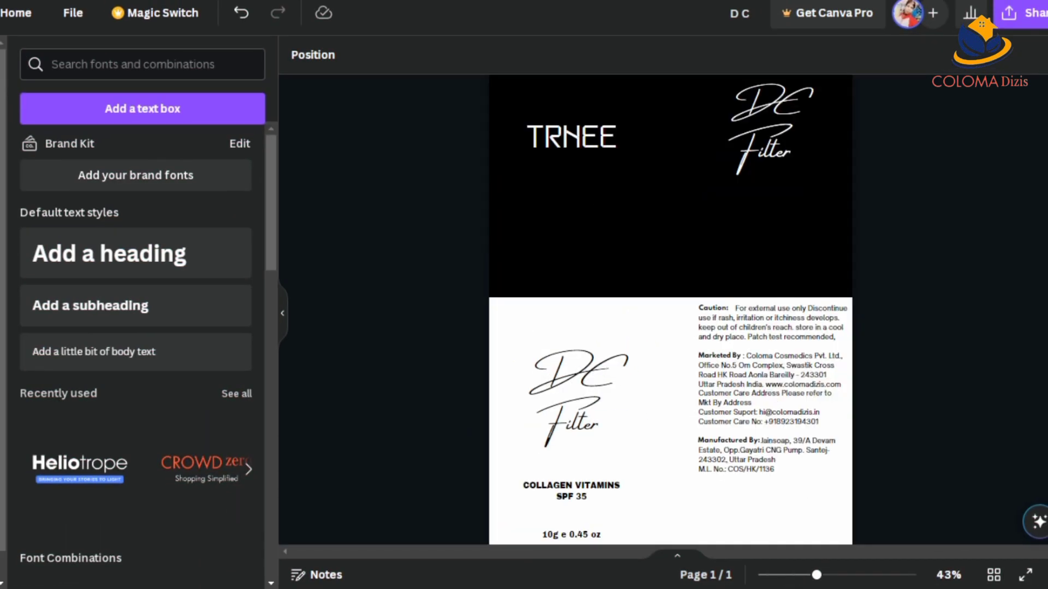
scroll(670, 310, down, 3)
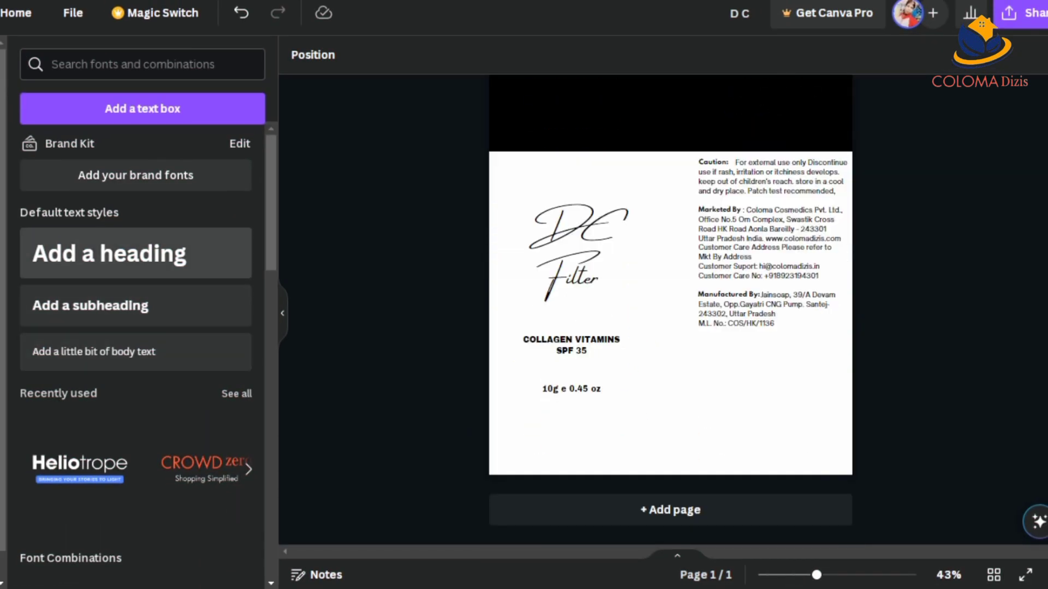
click(90, 306)
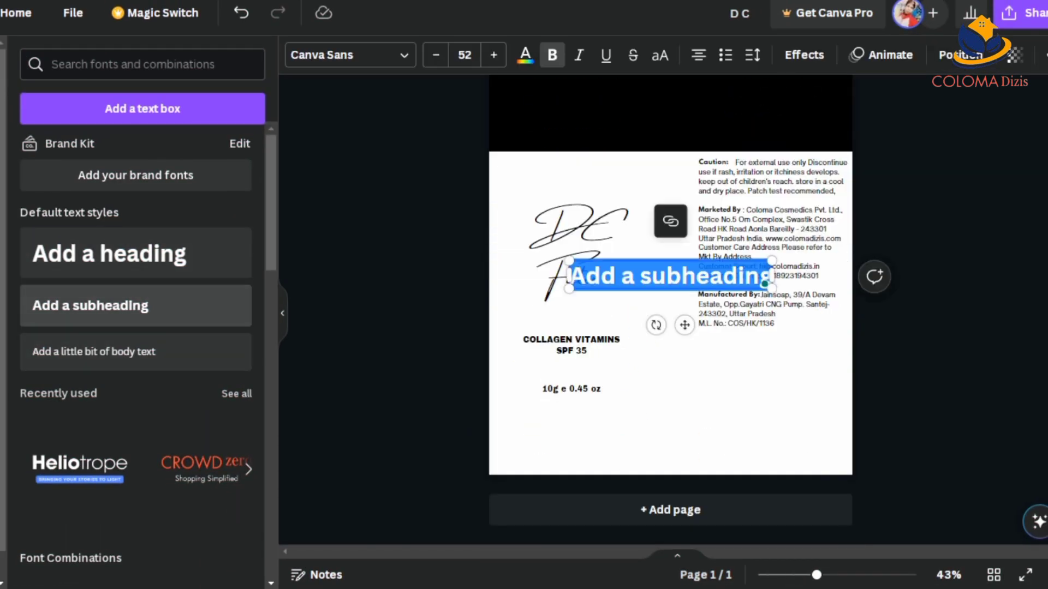
text(MRP)
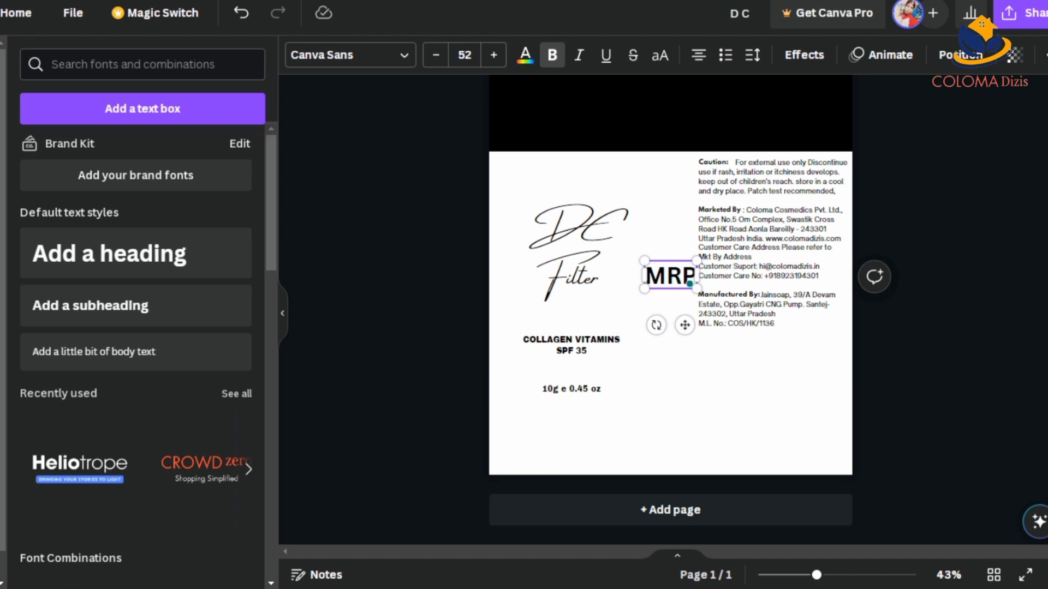
drag(696, 275, 735, 276)
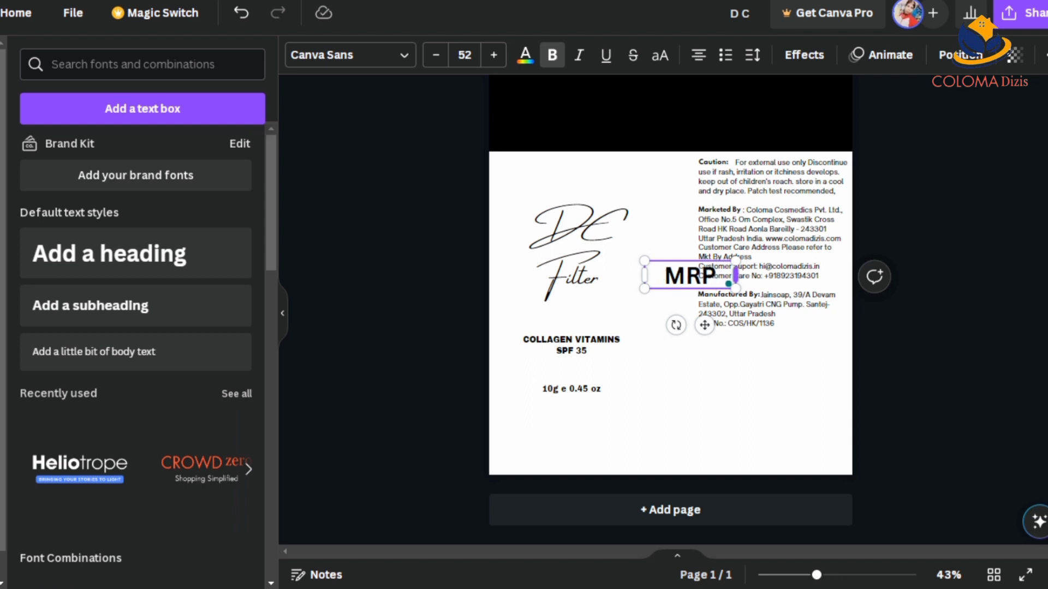
text(ज)
key(BackSpace)
key(Escape)
Set the "MRP" text to League Spartan at size 12 and place it directly below the "M.L. No." line.
click(689, 275)
drag(735, 260, 666, 281)
click(350, 54)
drag(669, 325, 724, 383)
click(465, 54)
click(475, 189)
key(Escape)
click(709, 343)
drag(708, 342, 706, 344)
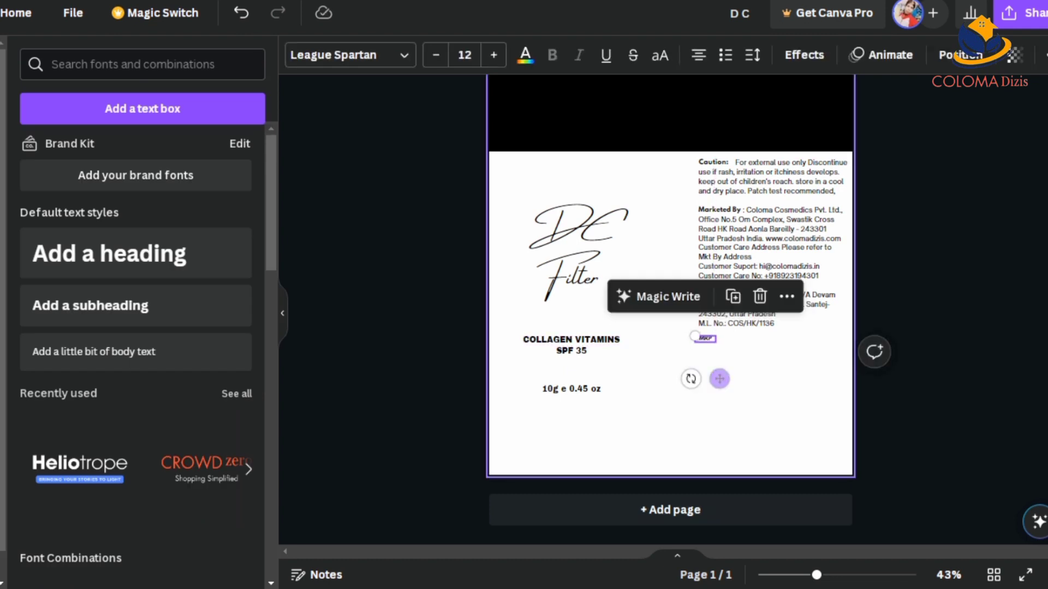
key(Escape)
Add a heading reading "Unit Sale Price" to the white panel.
click(110, 253)
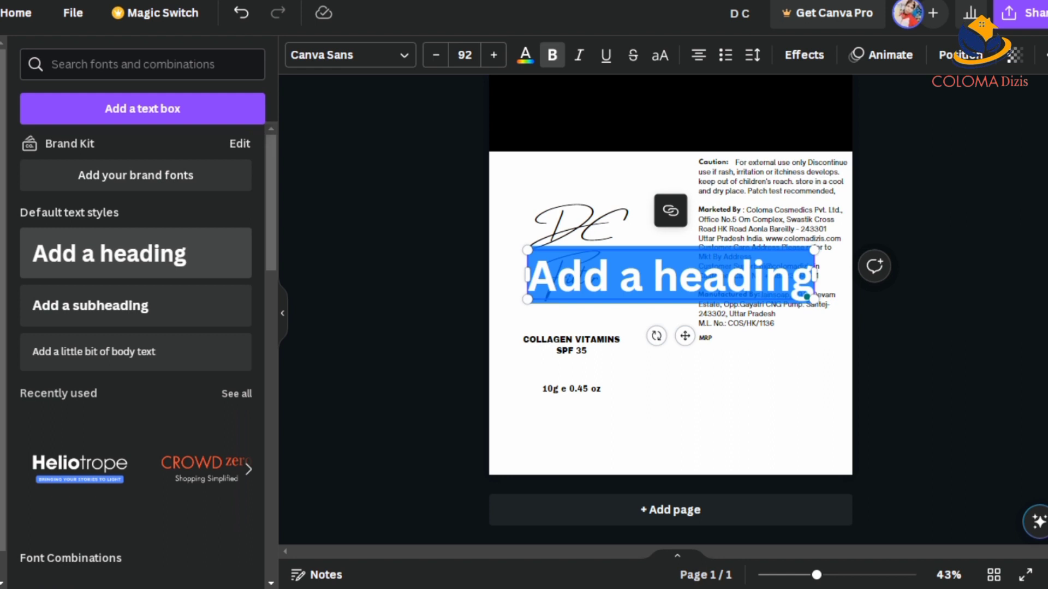
text(डलगु)
key(BackSpace)
key(BackSpace)
key(BackSpace)
key(BackSpace)
text(Unit Sale Price)
key(Escape)
Shrink "Unit Sale Price" to size 13.7, set it in League Spartan and place it below "MRP".
drag(819, 250, 568, 291)
click(349, 55)
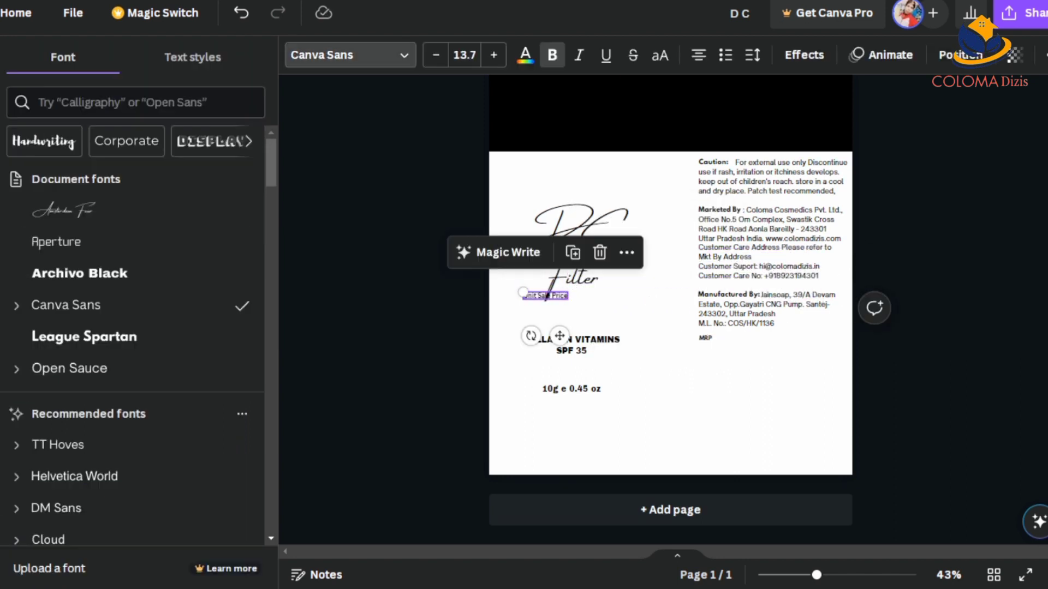
click(85, 336)
drag(560, 336, 735, 396)
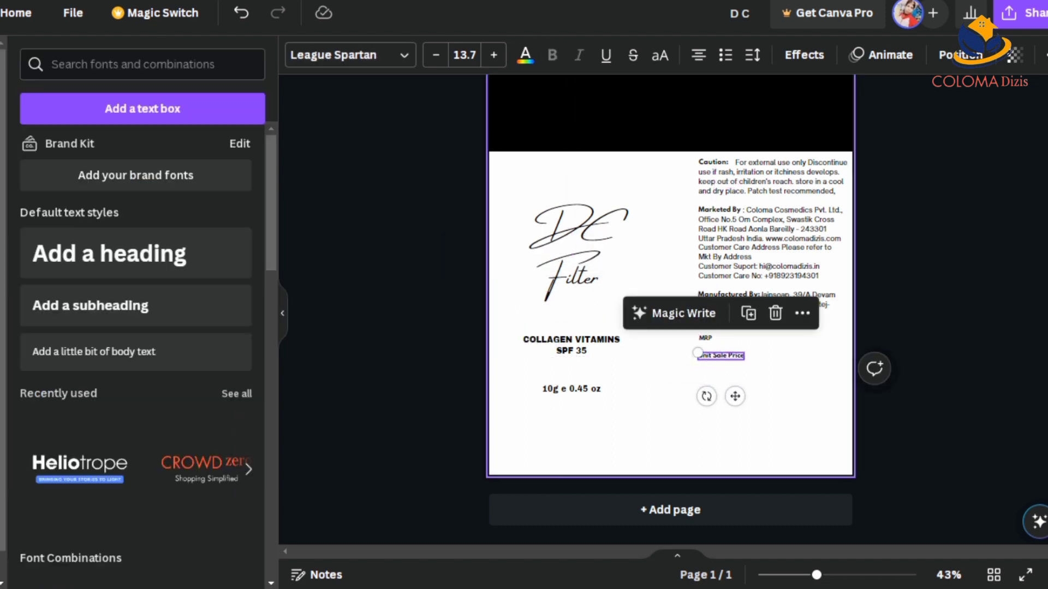
click(709, 420)
click(705, 338)
click(710, 420)
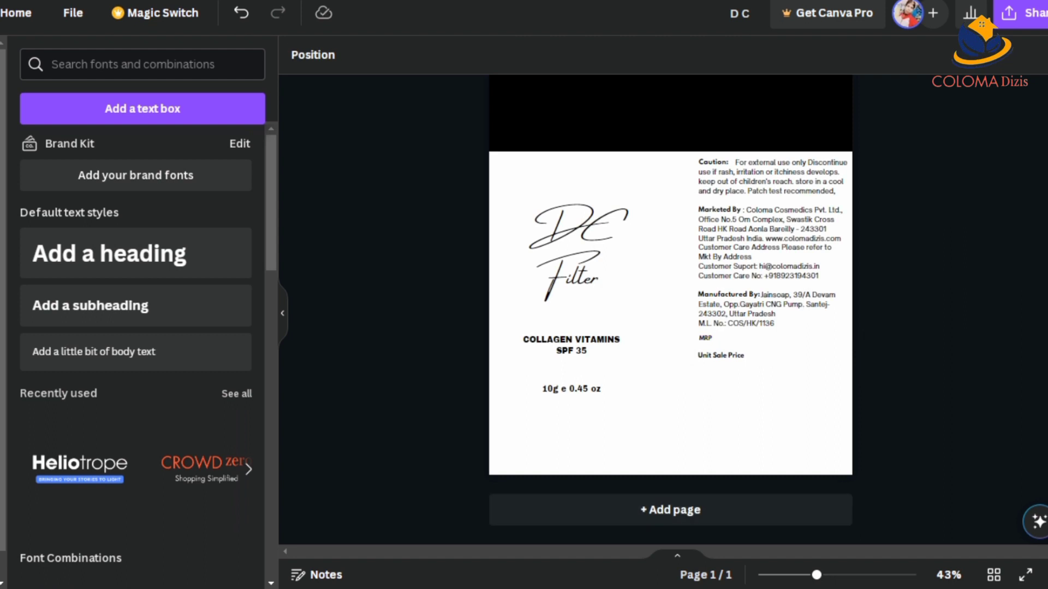
Add body text reading "(indignation of All tester)" to the white panel.
click(135, 352)
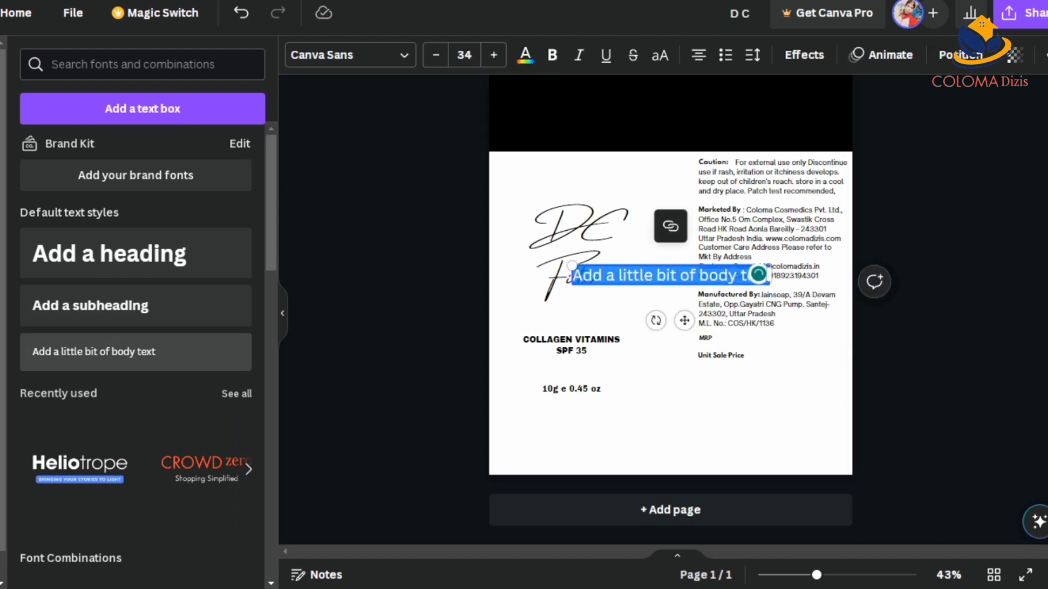
key(BackSpace)
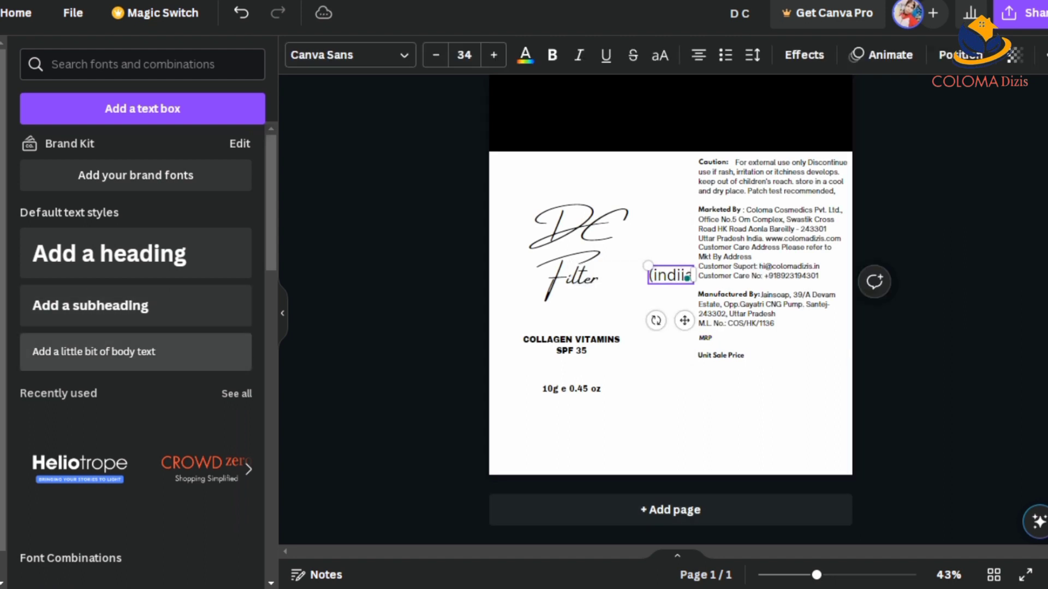
text((indianilation)
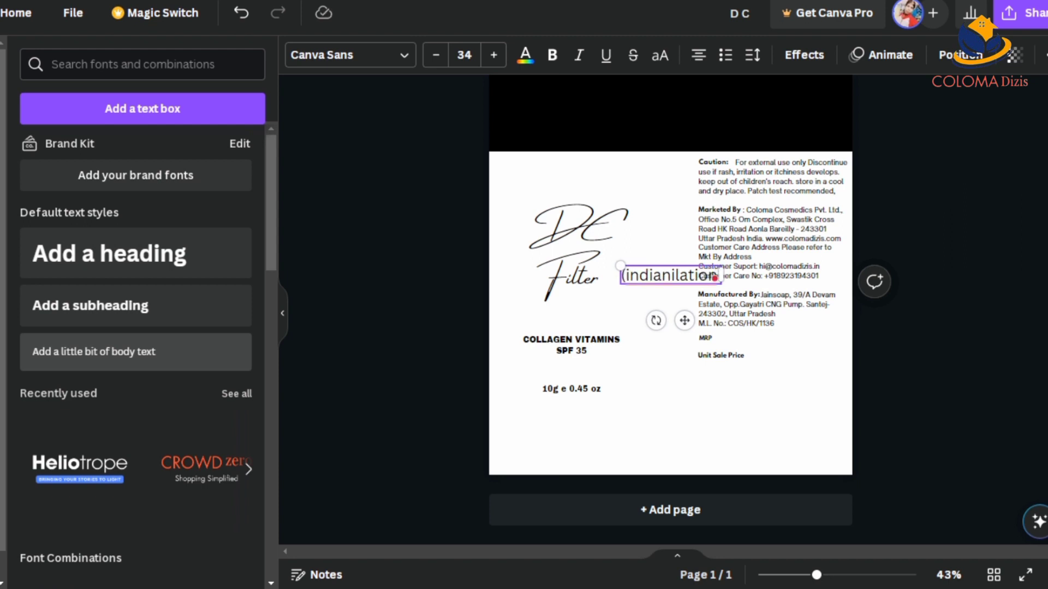
click(670, 275)
click(643, 325)
text(of)
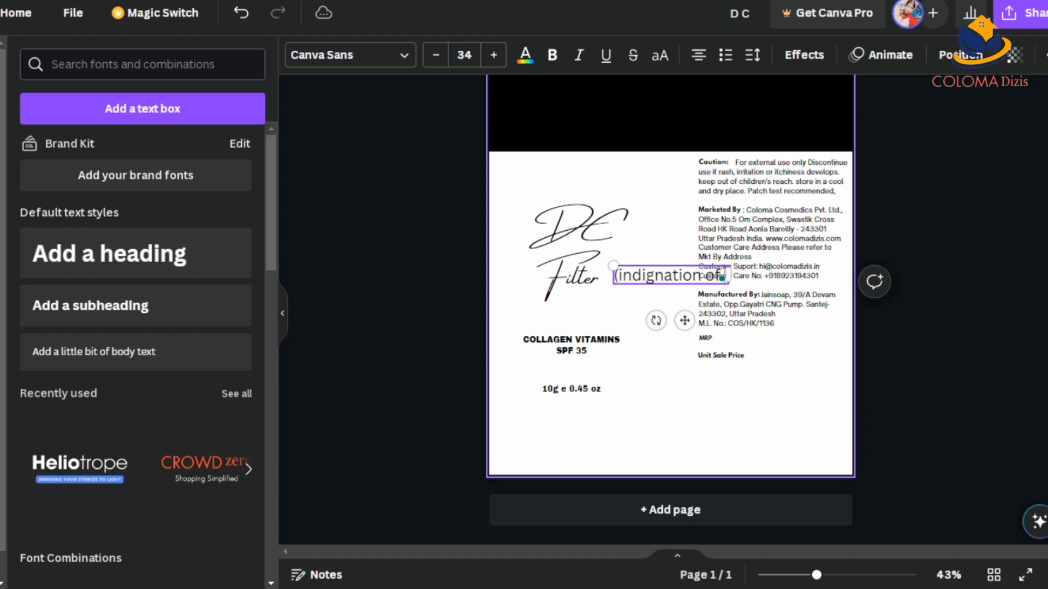
text( All)
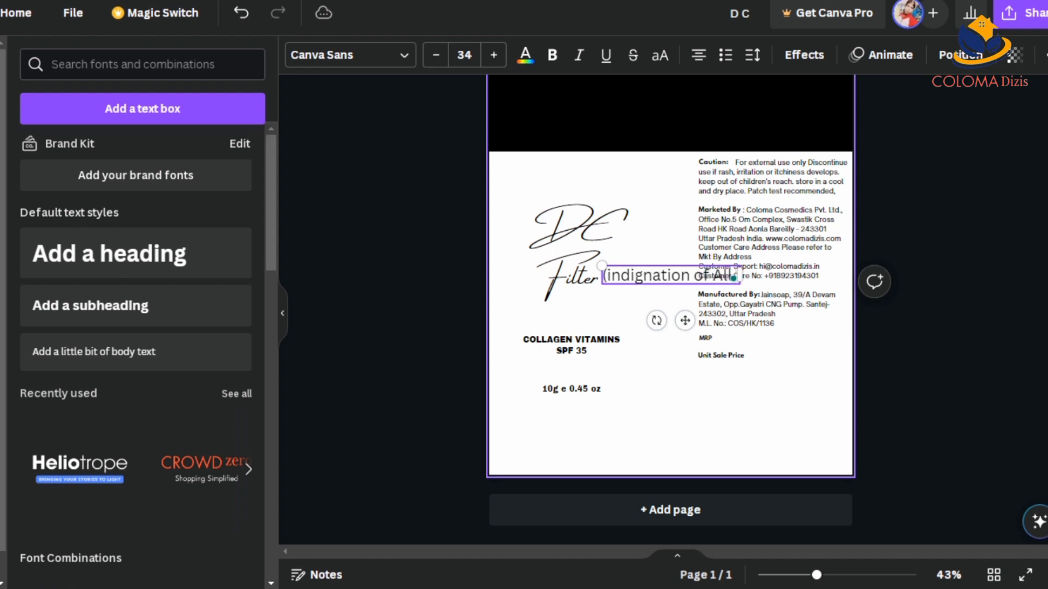
text( tester)
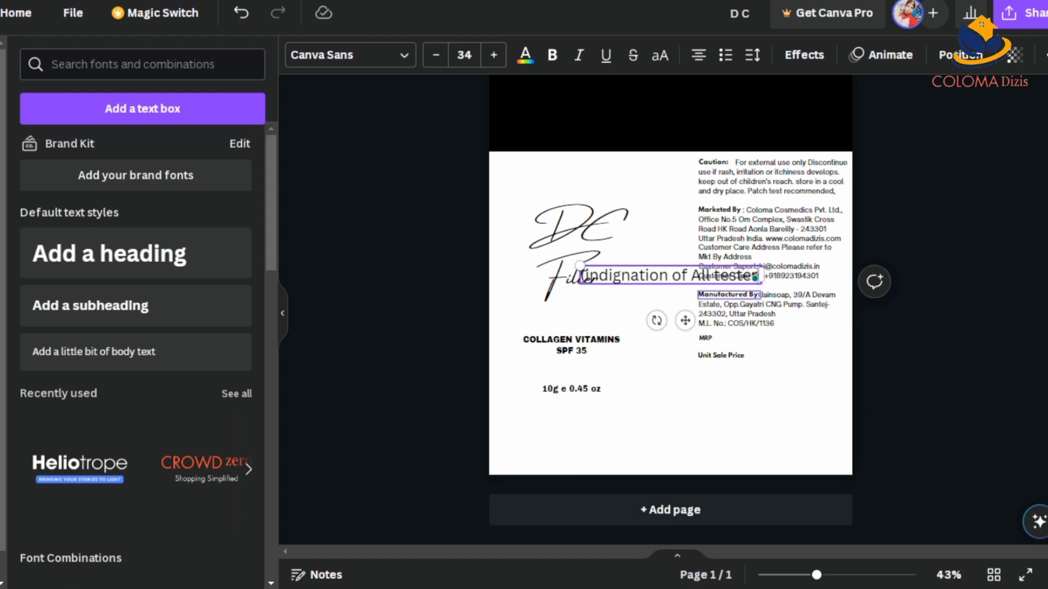
text())
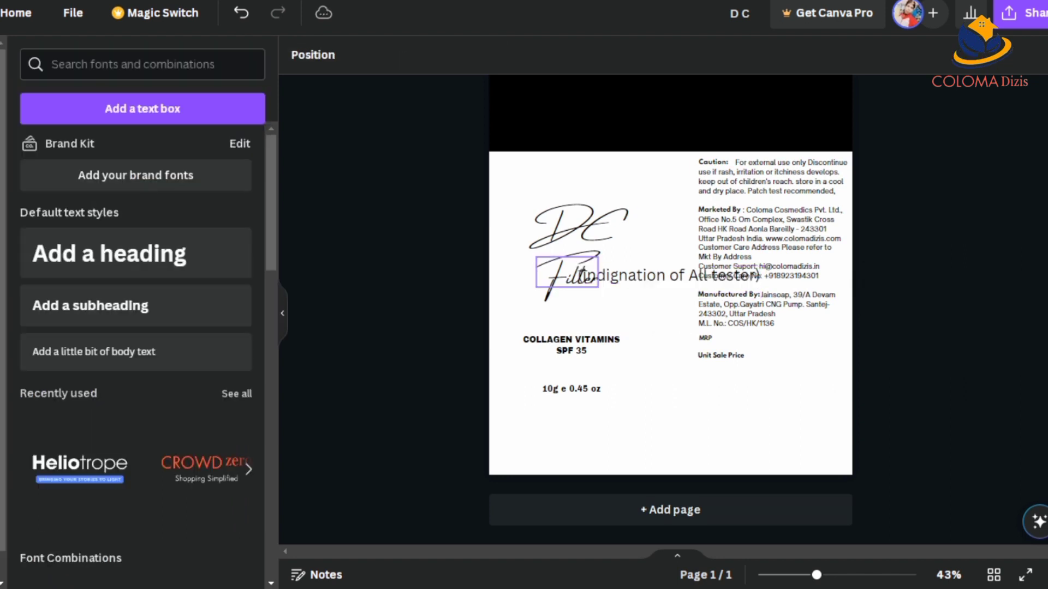
key(Escape)
Set "(indignation of All tester)" in Archivo Black at size 8 and place copies below "MRP" and "Unit Sale Price".
click(349, 54)
click(79, 273)
click(464, 55)
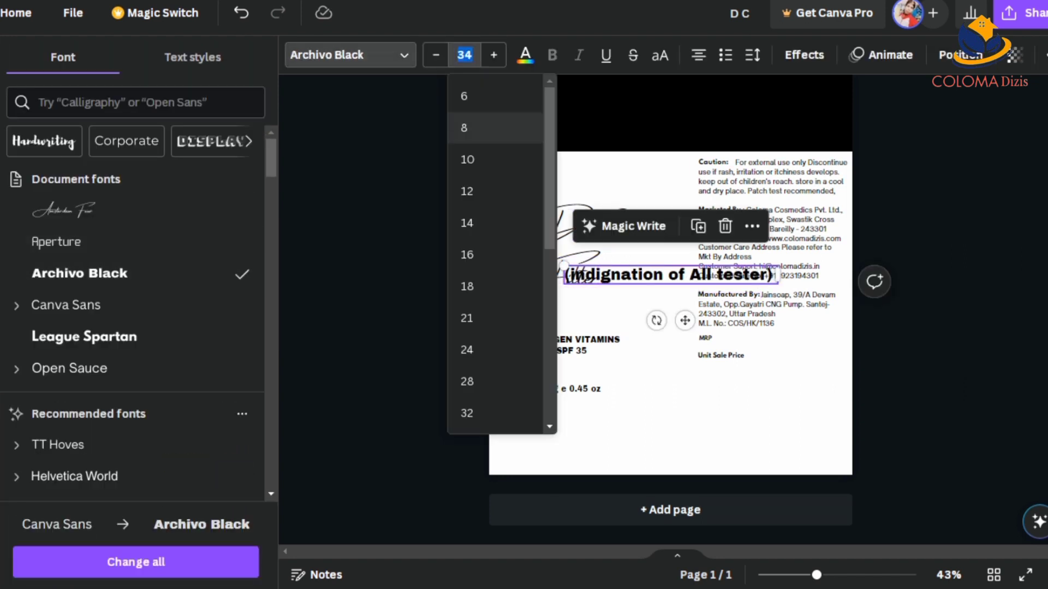
click(464, 123)
click(436, 54)
drag(685, 305, 735, 400)
click(493, 55)
click(720, 345)
click(493, 55)
key(Escape)
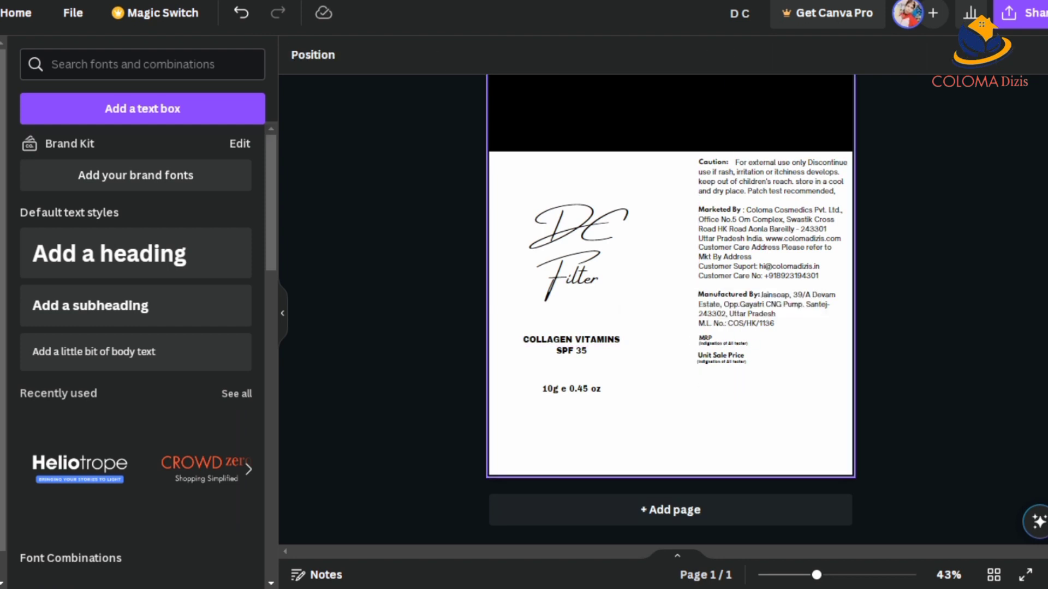
Move the small caption under "MRP" slightly lower and check the one under "Unit Sale Price".
click(723, 346)
key(Escape)
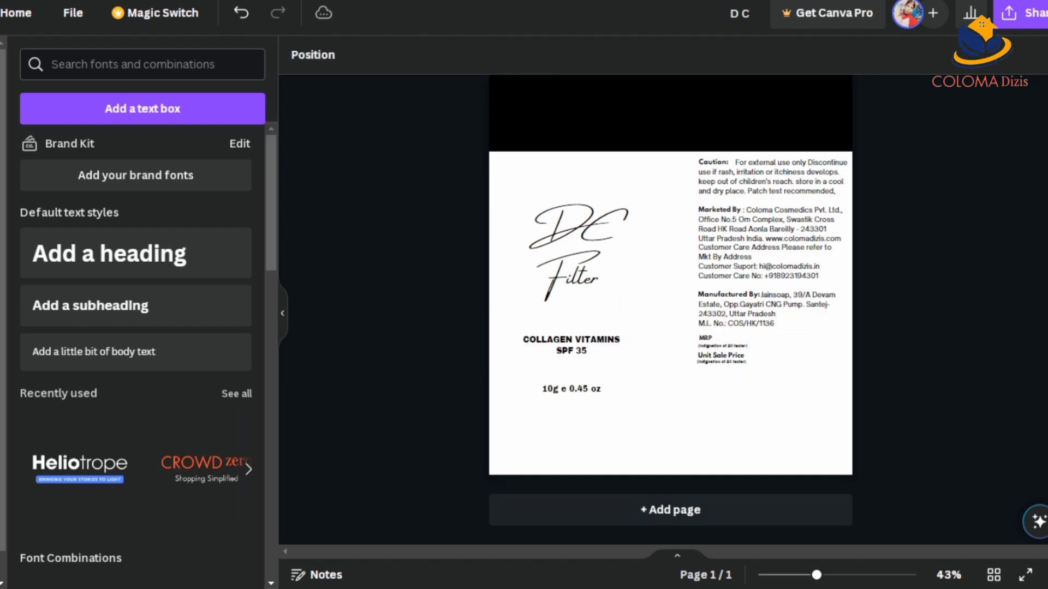
click(721, 361)
key(Escape)
scroll(672, 270, up, 5)
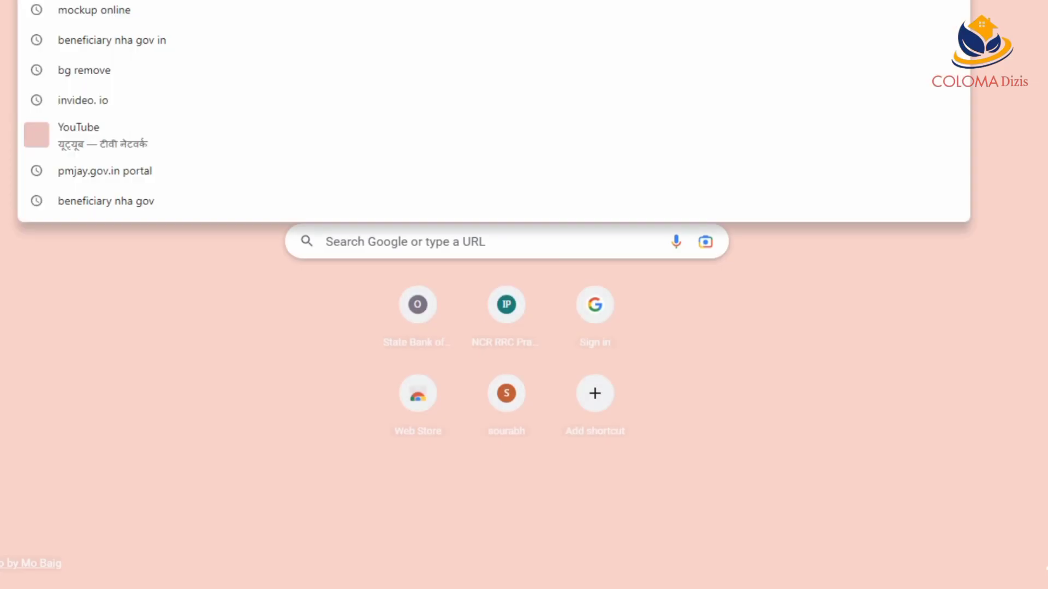
Switch to the browser and search Google for "rupees symbol".
text(rupees)
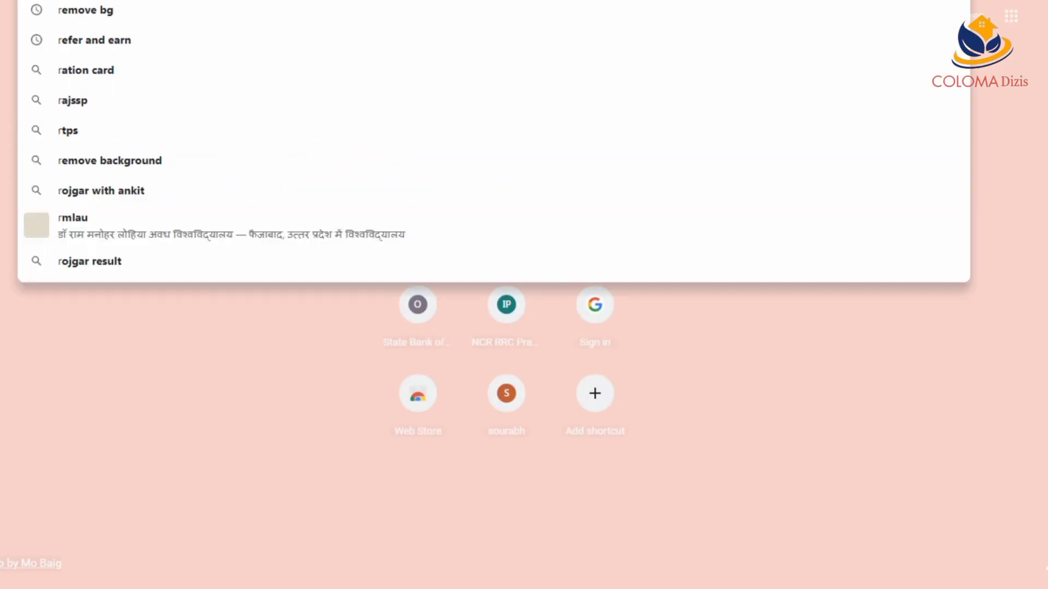
key(Return)
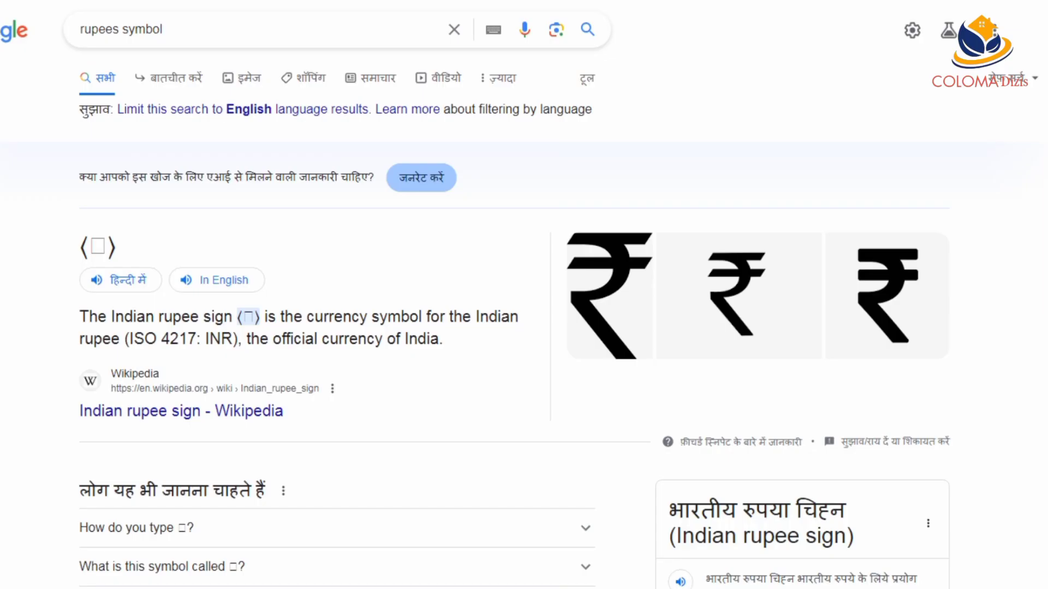
right_click(614, 275)
click(633, 319)
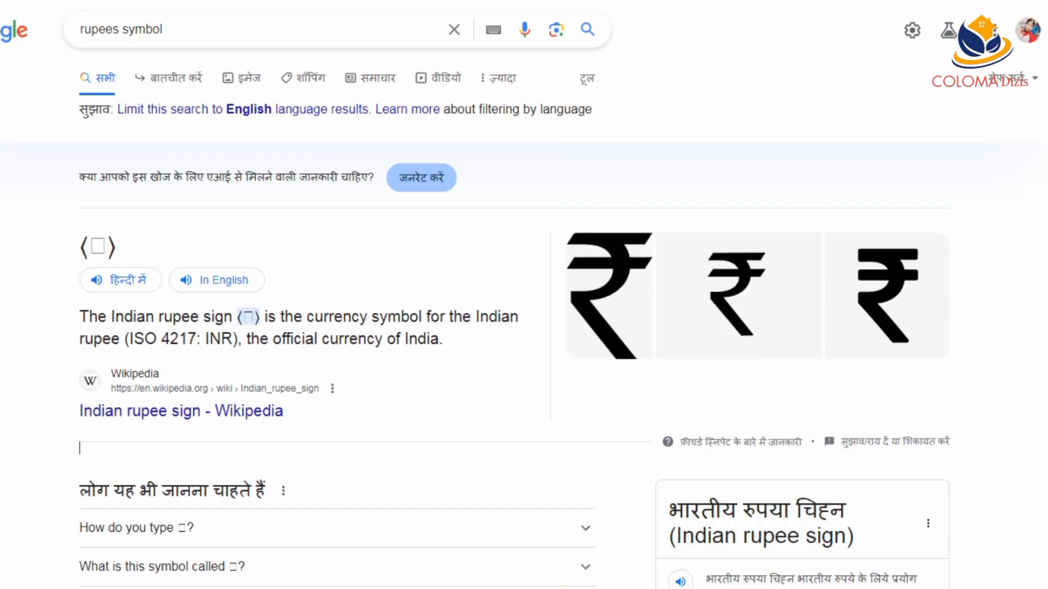
Examine the related questions in the results for a copyable rupee sign and run the suggested "Indian rupee symbols ₹" search.
scroll(633, 319, down, 7)
scroll(515, 310, down, 5)
scroll(514, 310, up, 7)
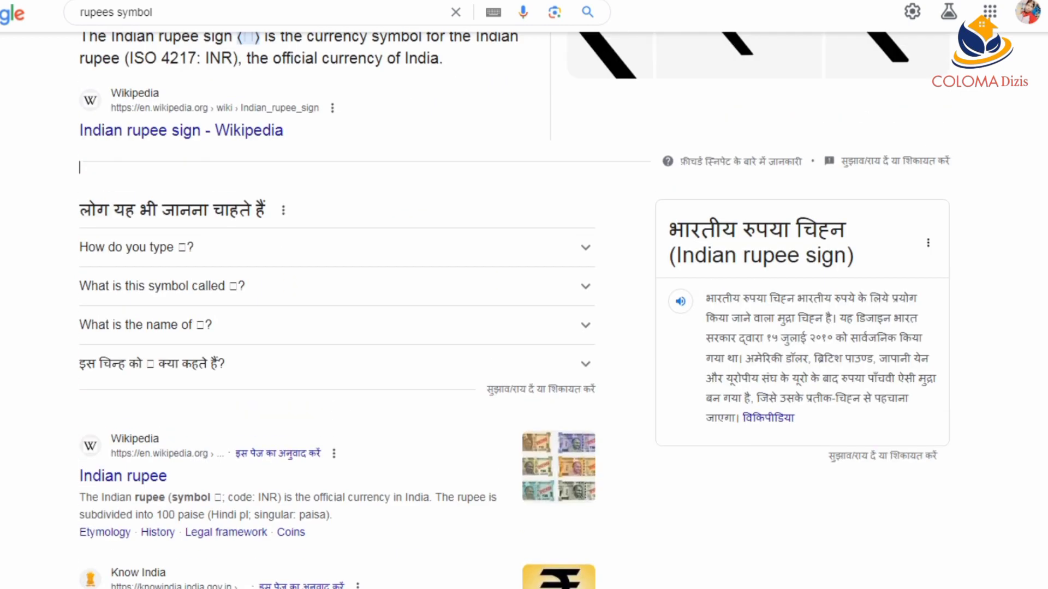
click(136, 247)
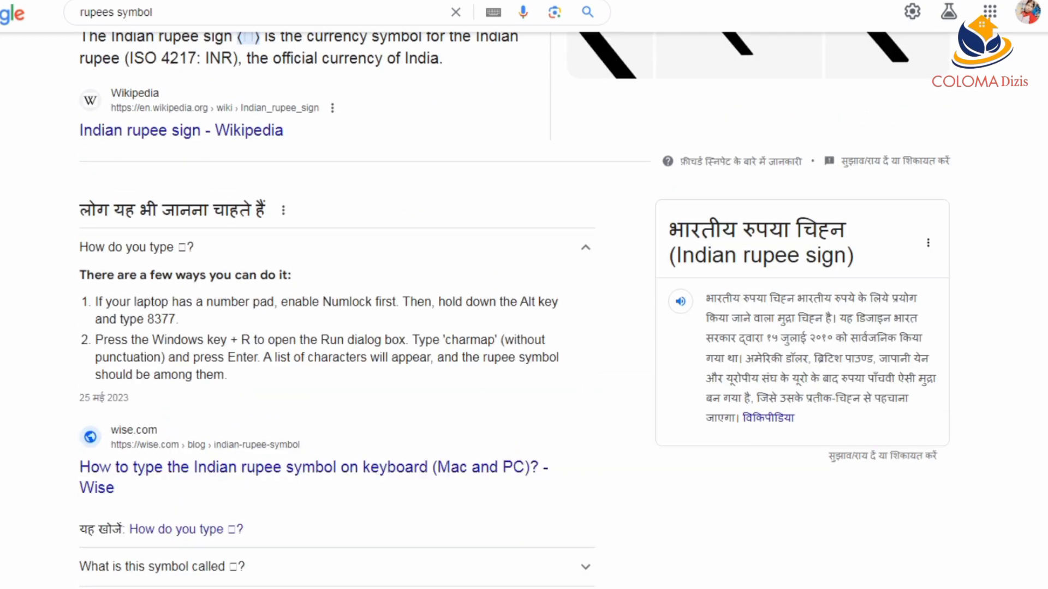
scroll(337, 310, down, 10)
click(145, 72)
click(152, 342)
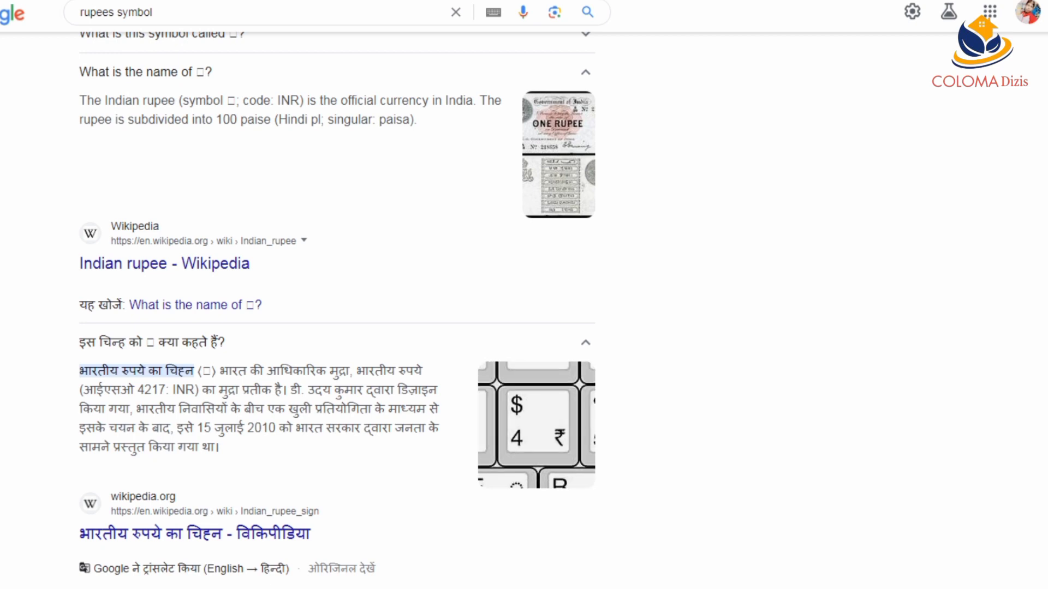
click(153, 12)
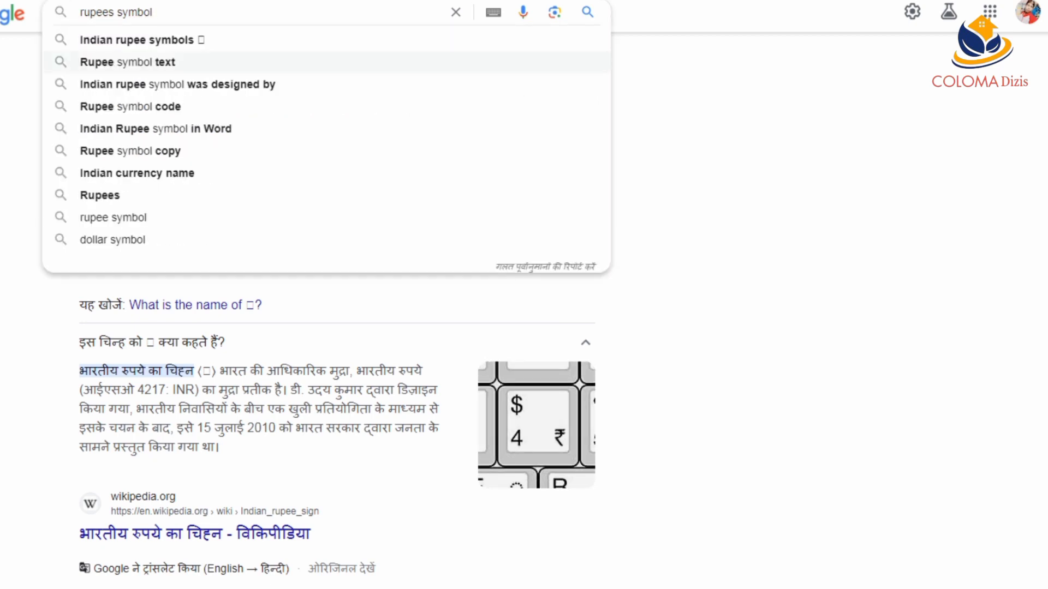
click(136, 39)
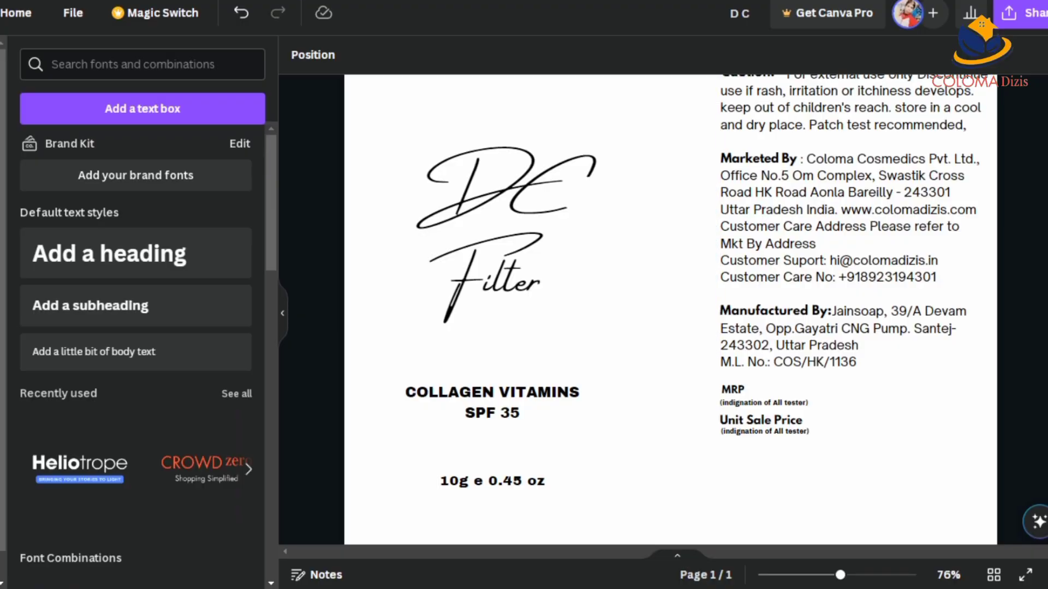
click(135, 254)
key(ctrl+v)
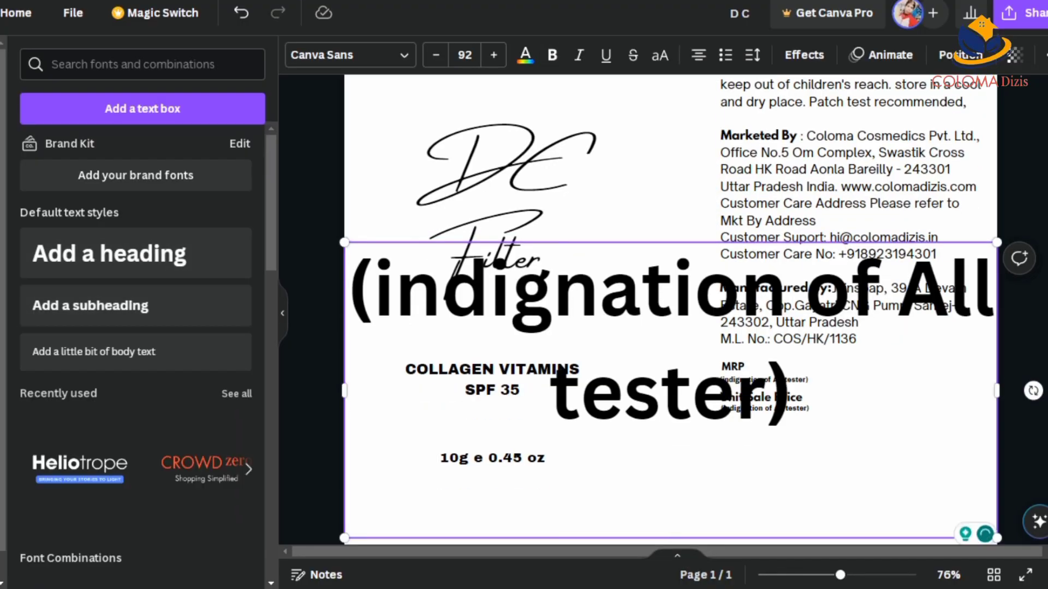
key(ctrl+a)
key(BackSpace)
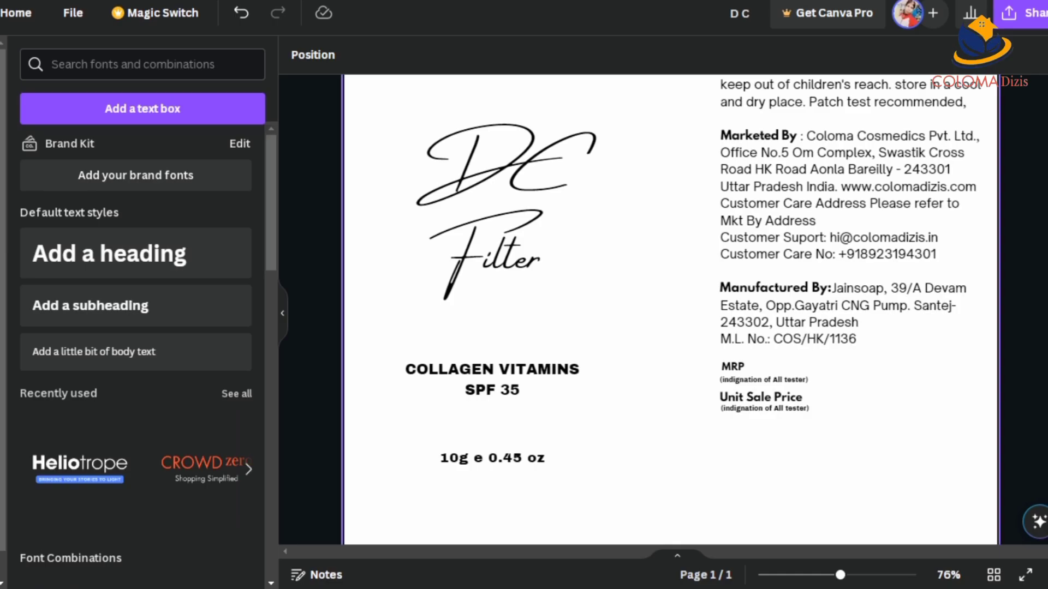
Add a heading containing the pasted ₹ sign, set it to size 15 and place it right after "MRP".
click(135, 254)
key(ctrl+v)
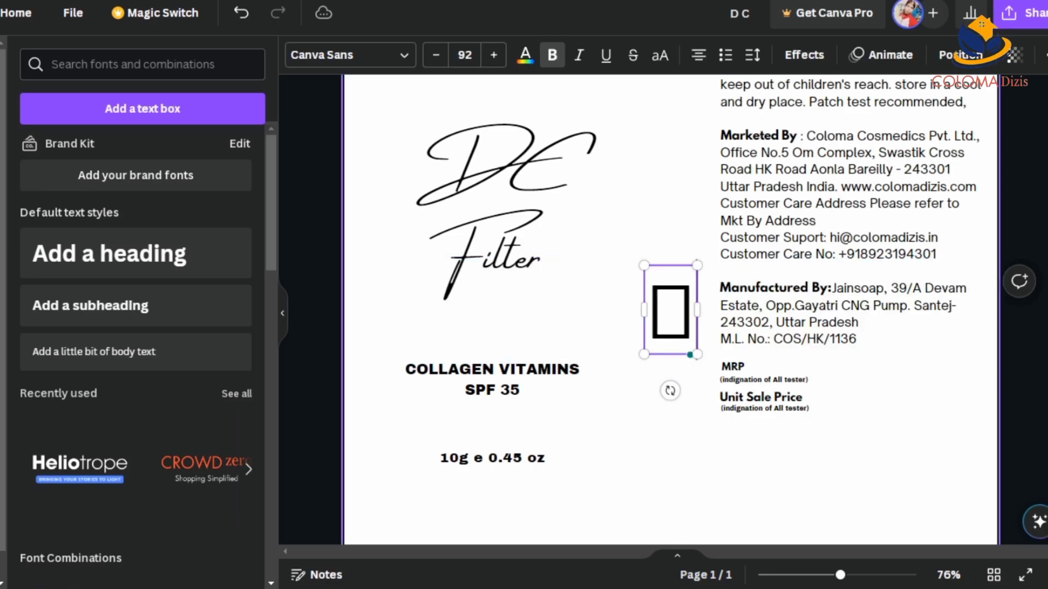
click(671, 309)
click(464, 54)
click(466, 191)
click(493, 55)
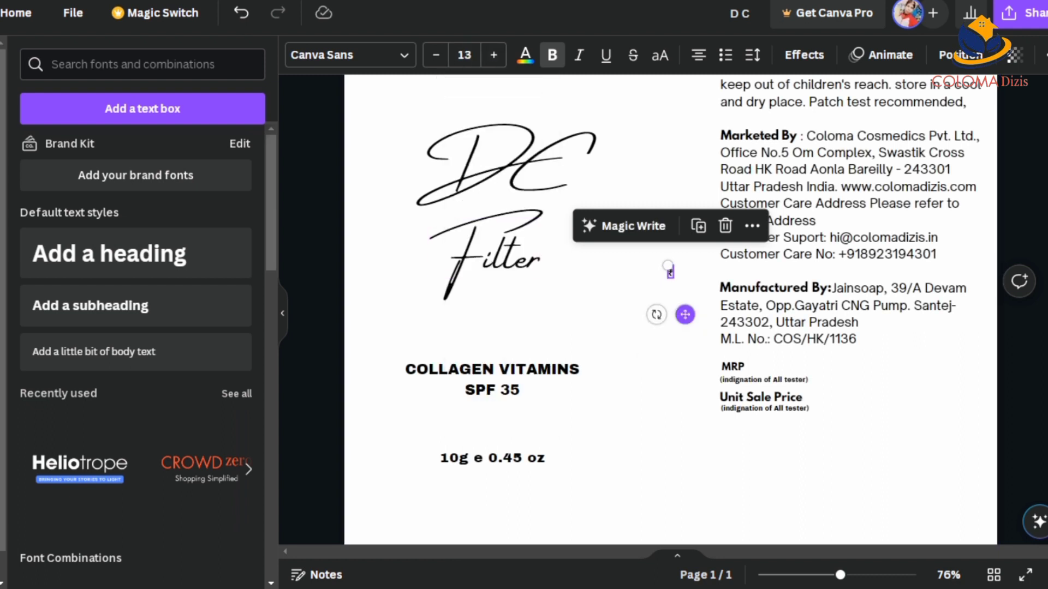
drag(671, 271, 754, 368)
click(494, 55)
click(493, 55)
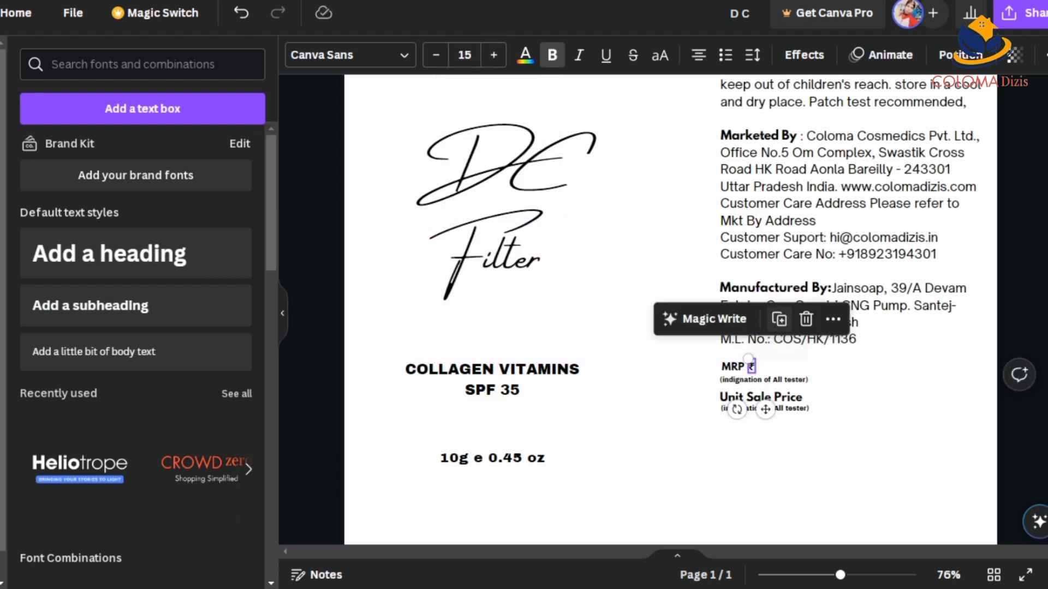
Set the ₹ sign beside "MRP" in Canva Sans without bold and place a copy after "Unit Sale Price".
click(349, 55)
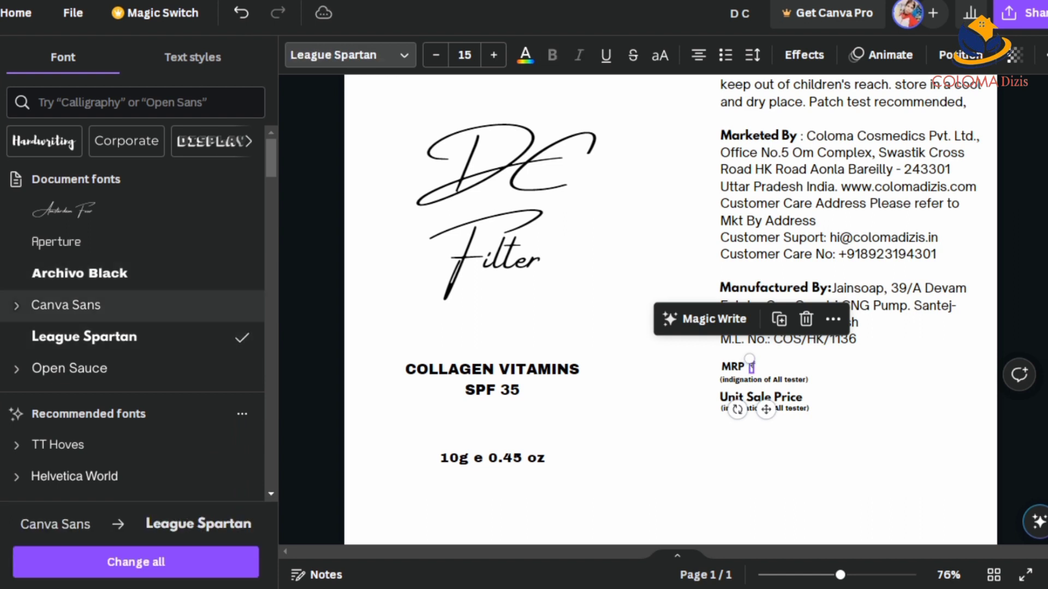
click(766, 410)
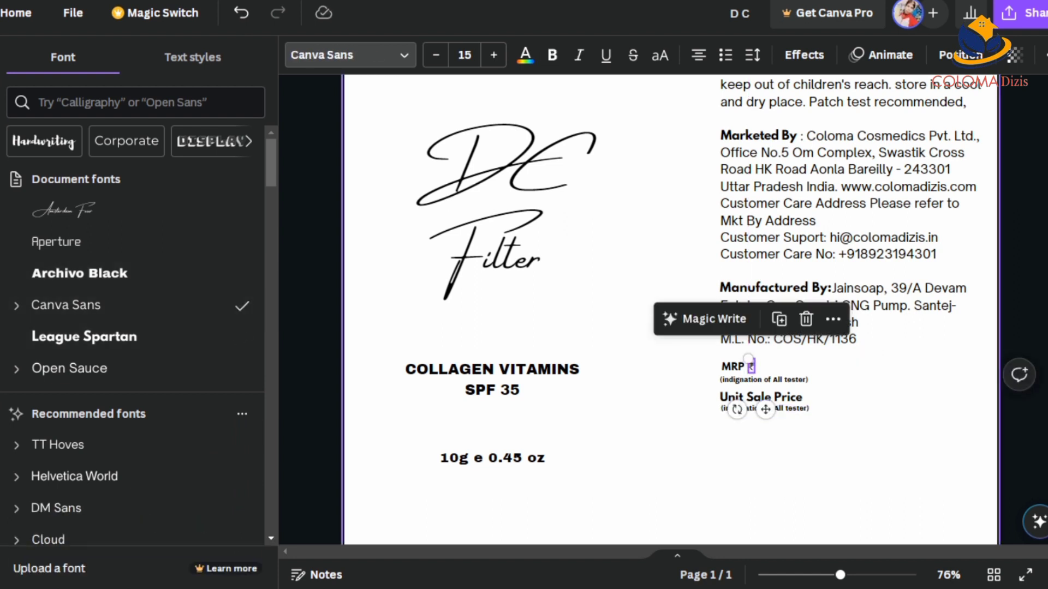
drag(765, 409, 818, 440)
key(Escape)
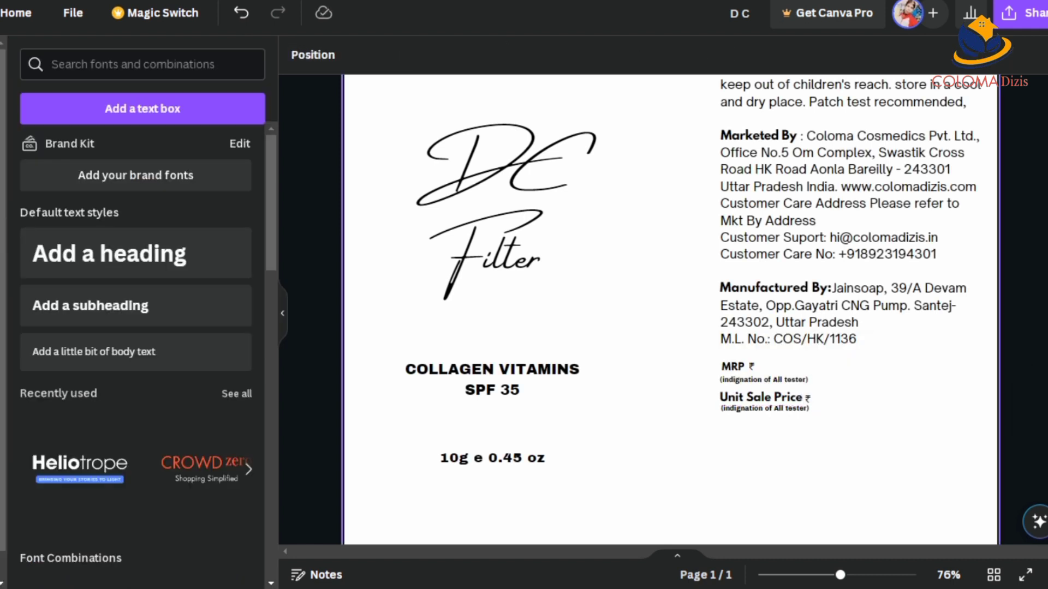
Tighten the letter spacing of the captions under "MRP" and "Unit Sale Price" and align them with the headings' left edges.
click(764, 379)
click(752, 55)
drag(779, 421, 767, 414)
click(766, 409)
click(752, 56)
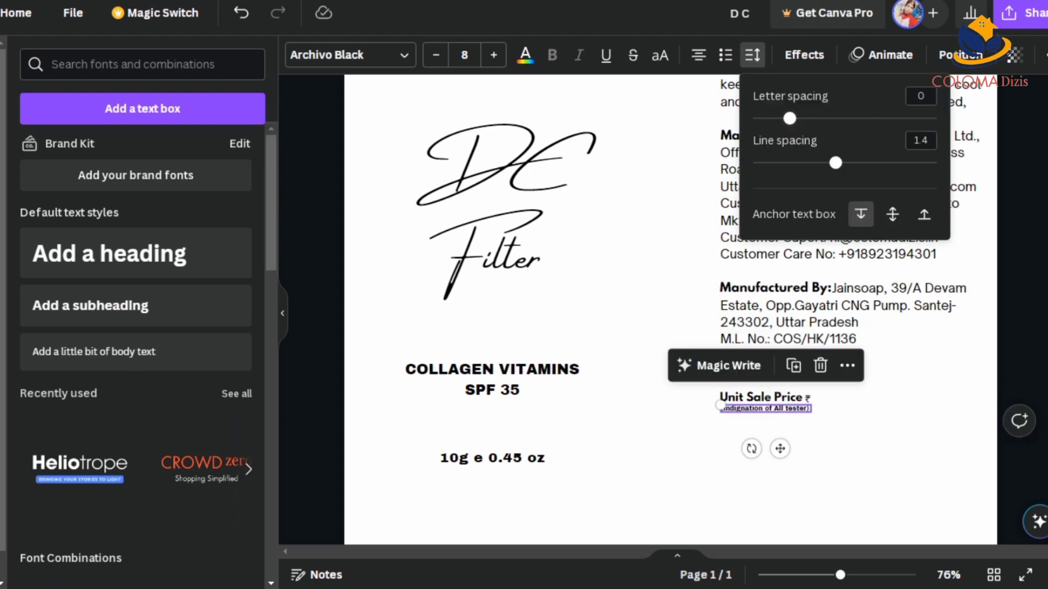
click(835, 426)
click(765, 409)
drag(780, 449, 766, 448)
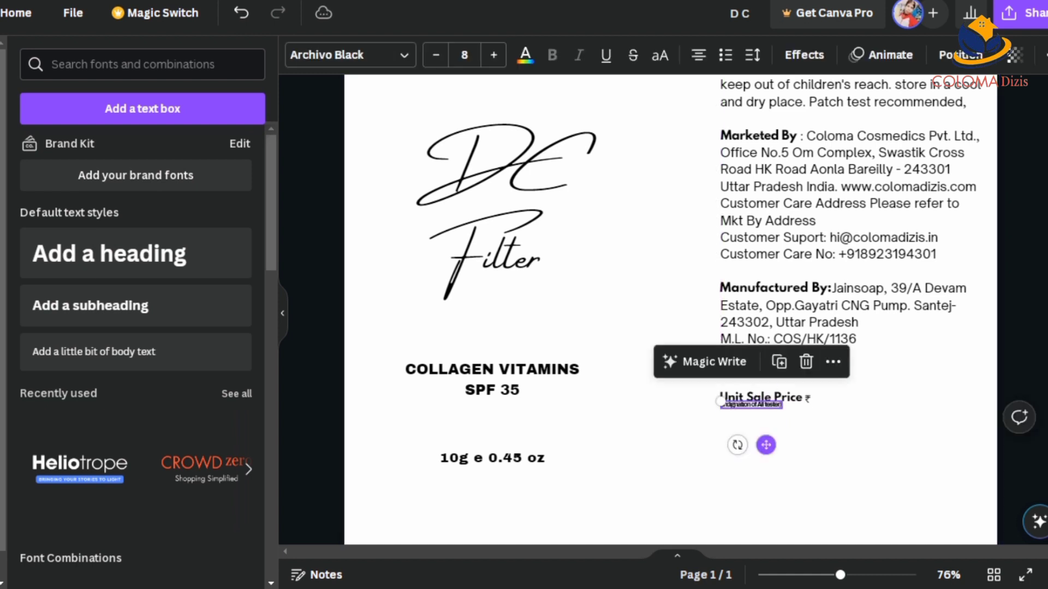
click(752, 55)
click(752, 373)
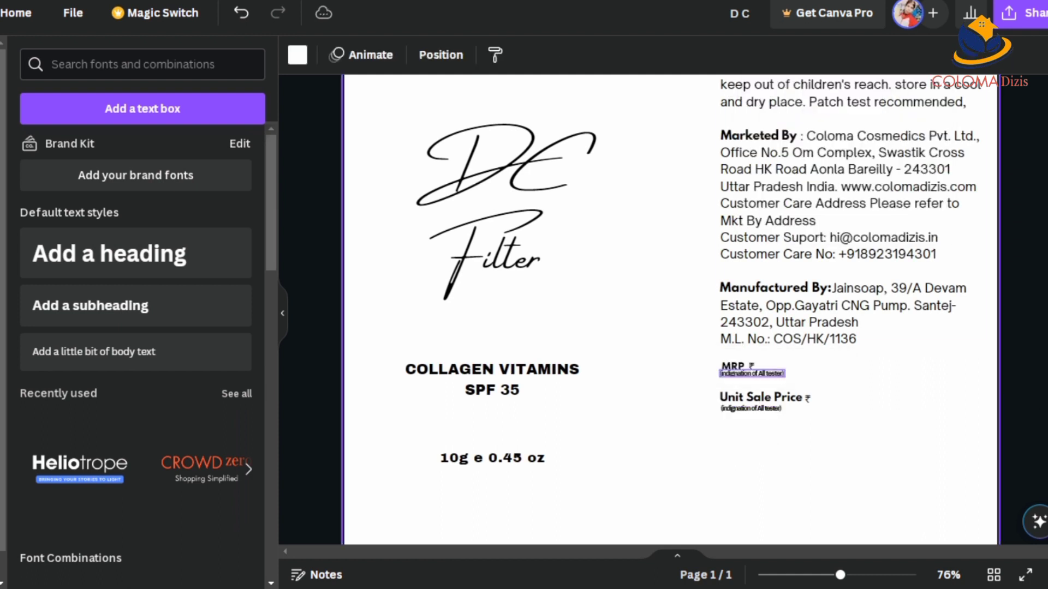
Set the letter spacing of the caption under "MRP" to -166 and position it just below the heading.
click(752, 373)
click(752, 55)
text(161)
key(Return)
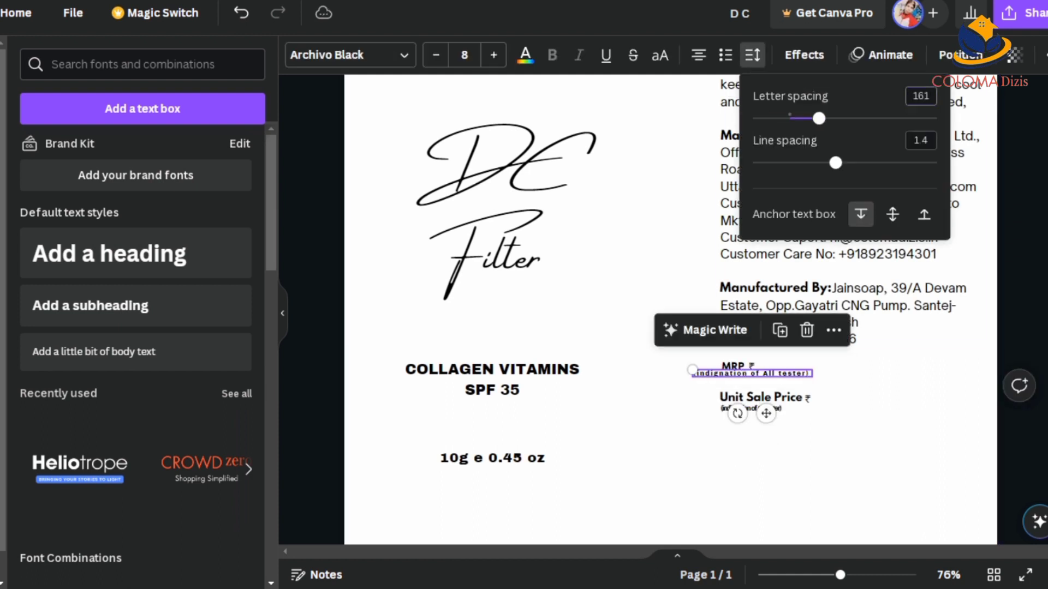
drag(818, 118, 766, 118)
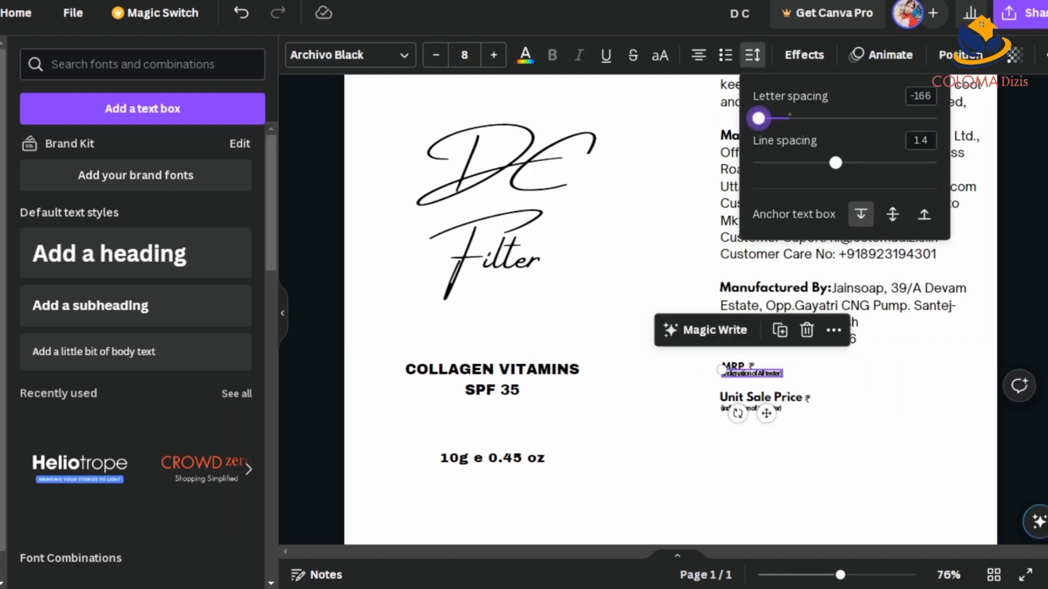
key(Escape)
click(752, 373)
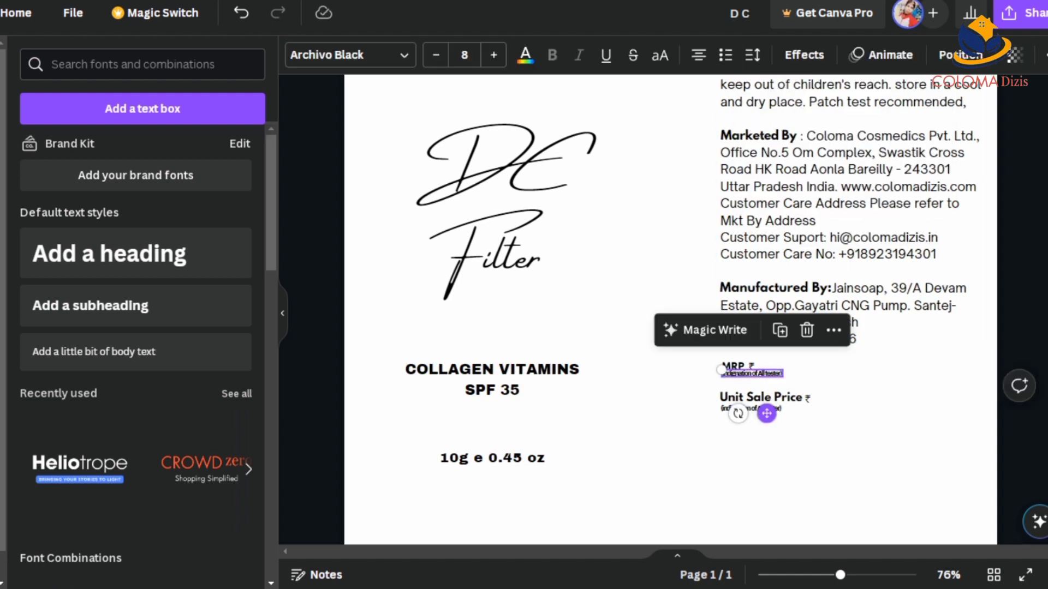
key(Escape)
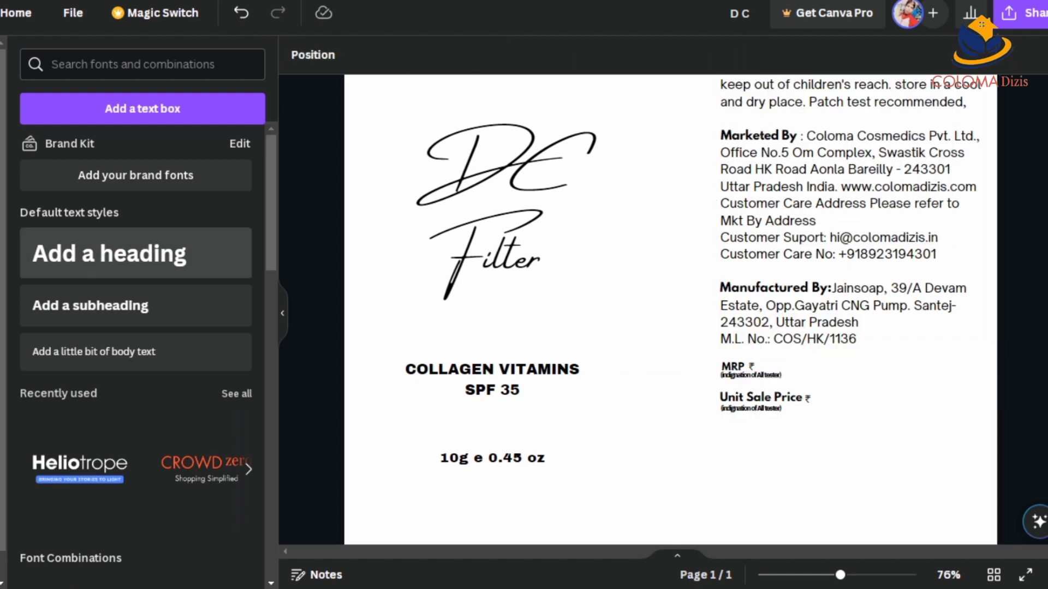
Add a heading reading ":560".
click(109, 254)
text(: 560)
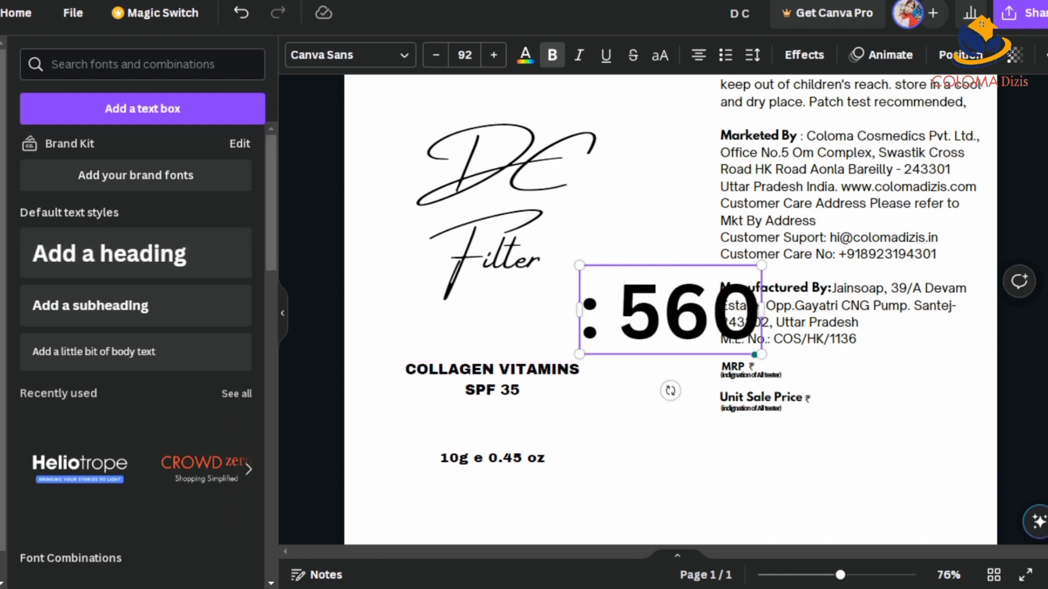
key(Left)
key(Left)
key(Left)
key(BackSpace)
key(Escape)
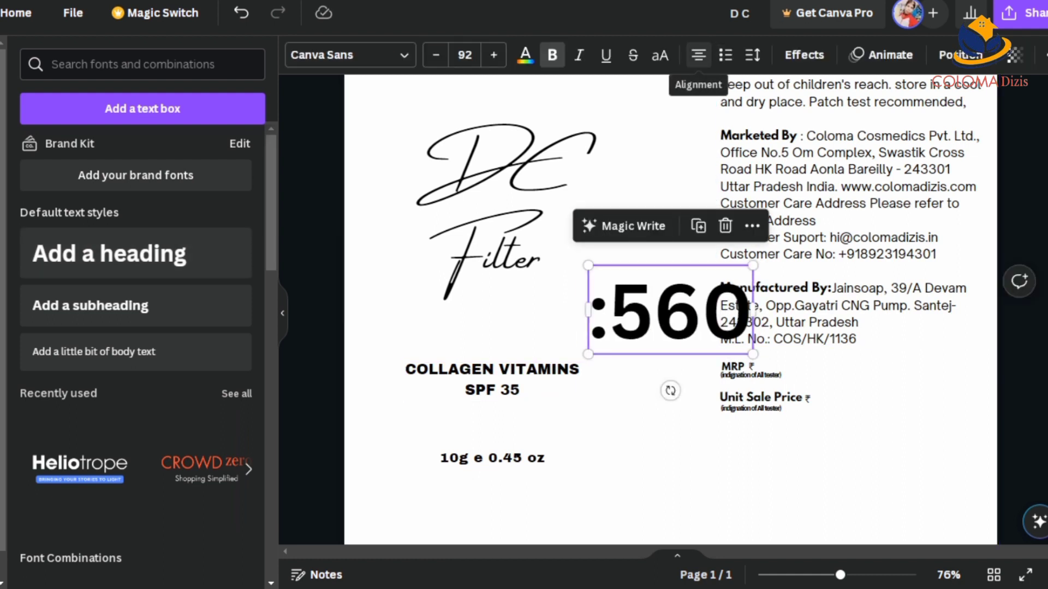
Justify the ":560" text, reduce it to size 8 and set its font to League Spartan.
click(699, 55)
click(464, 55)
text(8)
key(Return)
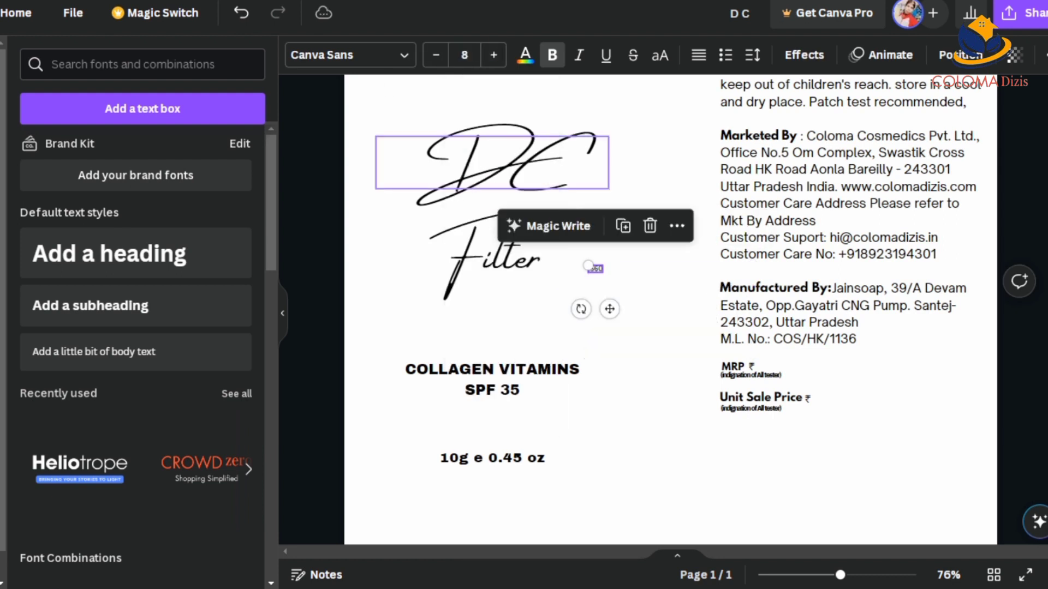
click(349, 55)
click(84, 337)
Place ":560" on the "MRP" line after the ₹ sign, leaving a gap, and set it to size 12.
drag(609, 271, 801, 366)
click(494, 54)
click(494, 55)
click(494, 54)
click(493, 54)
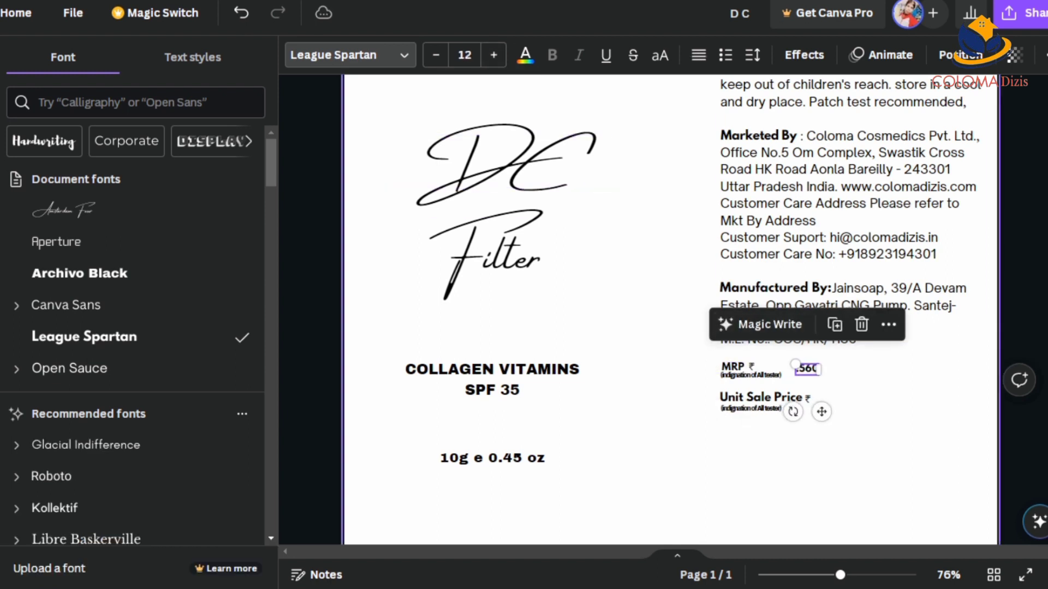
drag(808, 369, 817, 366)
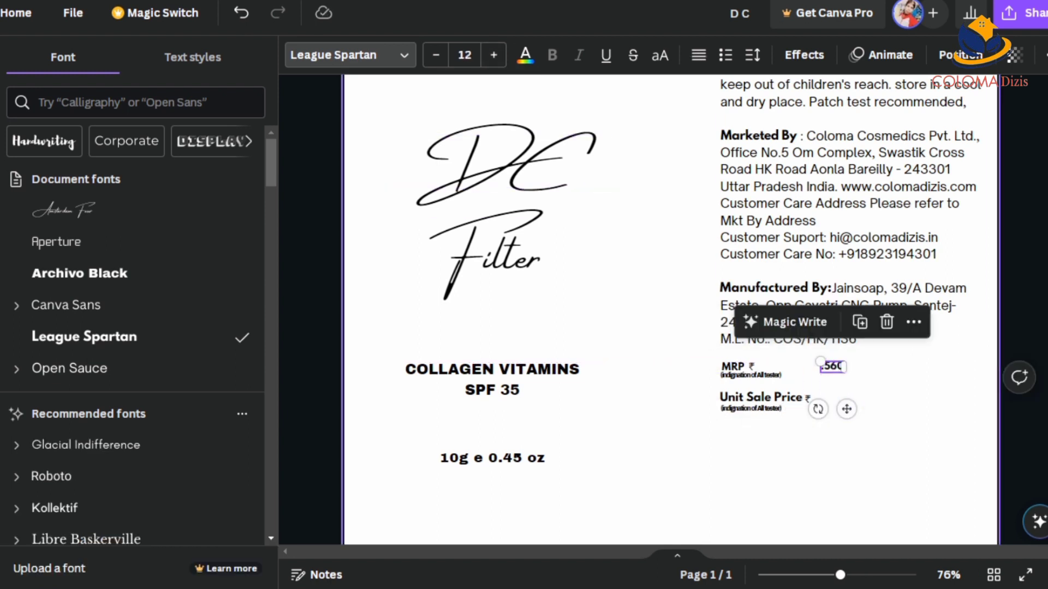
key(Escape)
Add a heading reading ":45.00/g".
click(135, 254)
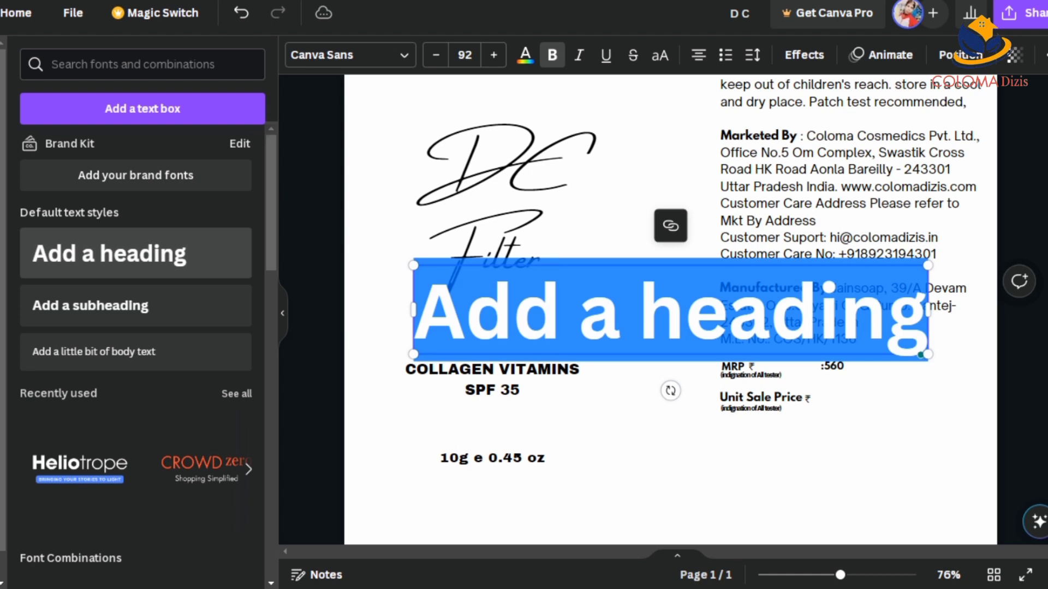
key(BackSpace)
text(:45.00)
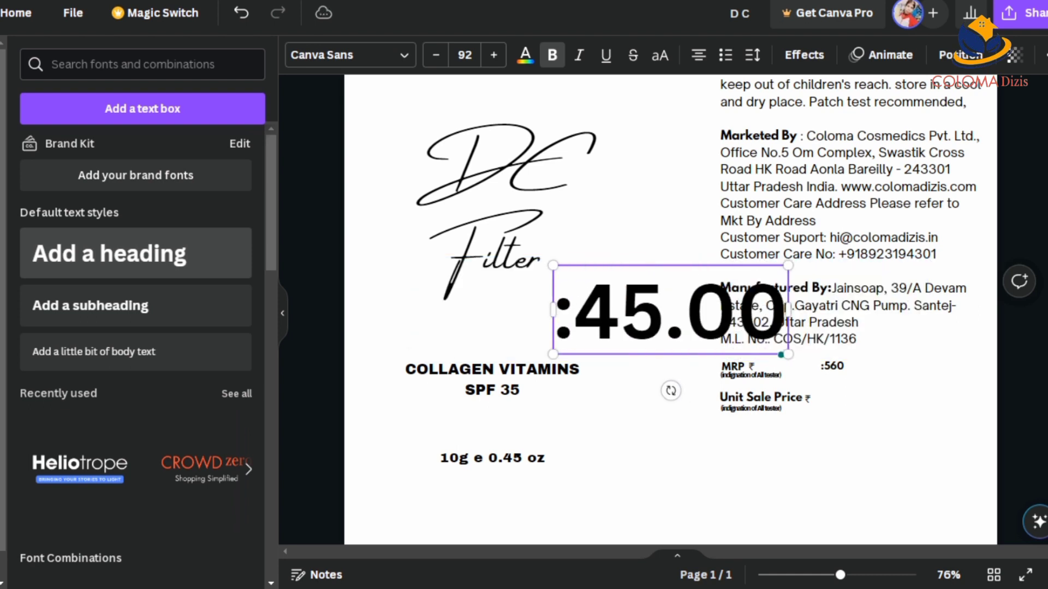
text(/g)
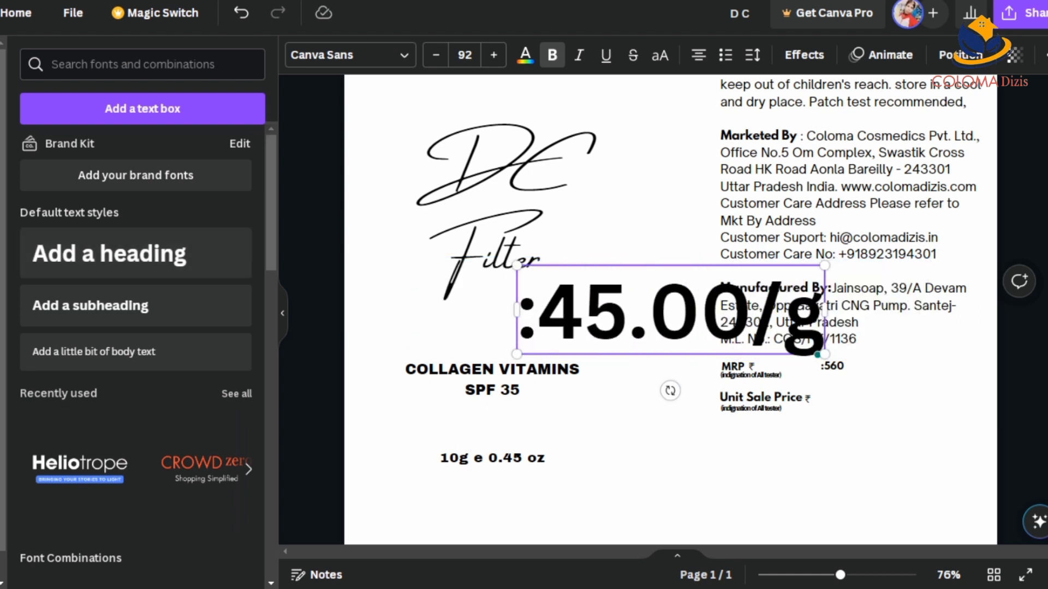
key(Escape)
Set ":45.00/g" to size 12 in League Spartan and place it after the ₹ sign on the "Unit Sale Price" line.
click(465, 54)
click(465, 190)
drag(671, 270, 841, 397)
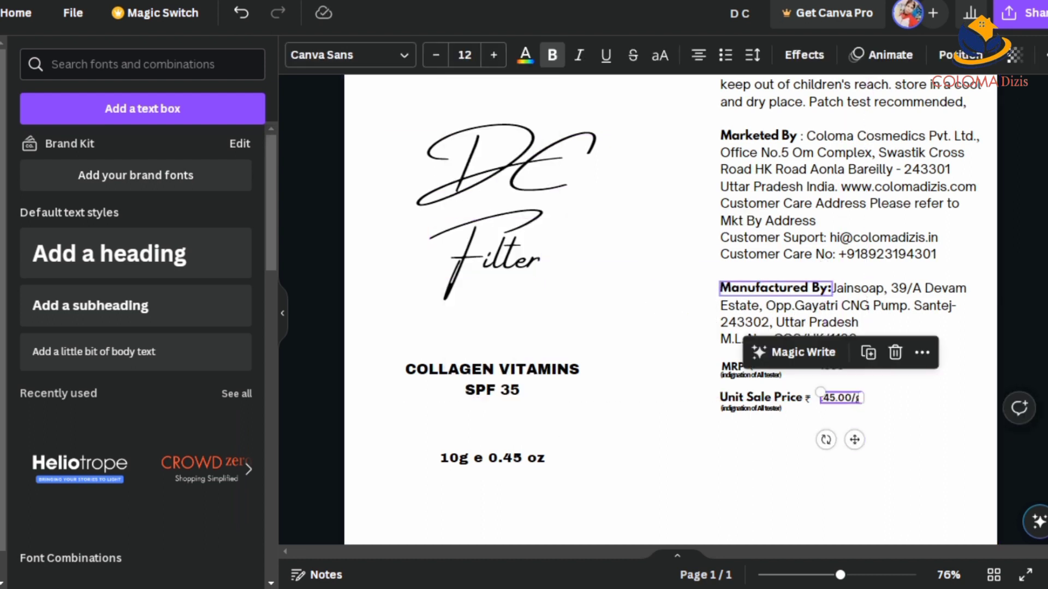
click(349, 55)
click(71, 334)
key(Escape)
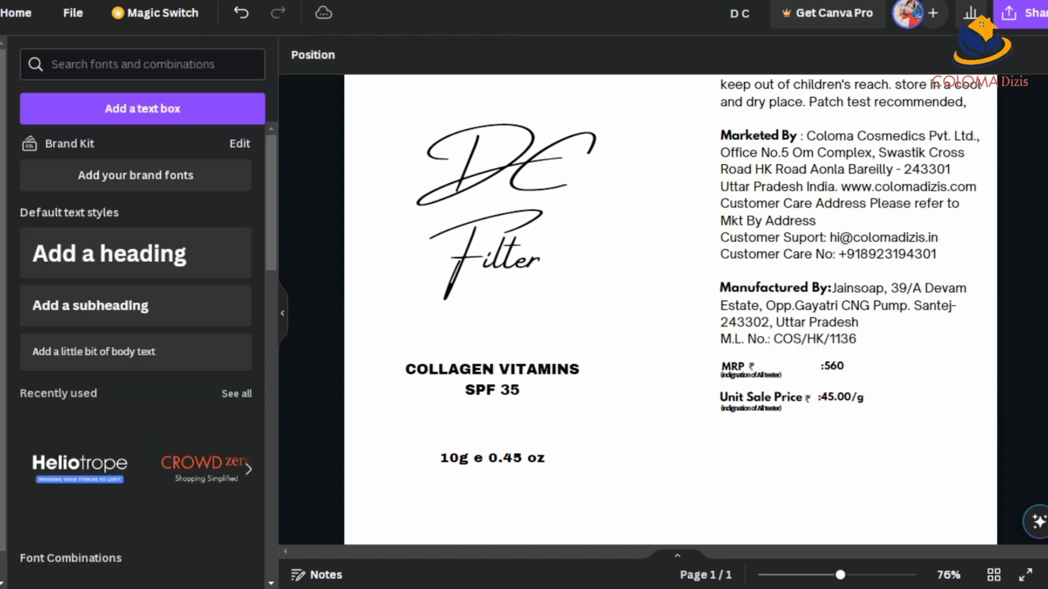
Set the ₹ sign after "Unit Sale Price" to size 16 and space it slightly away from the label.
click(806, 397)
click(494, 54)
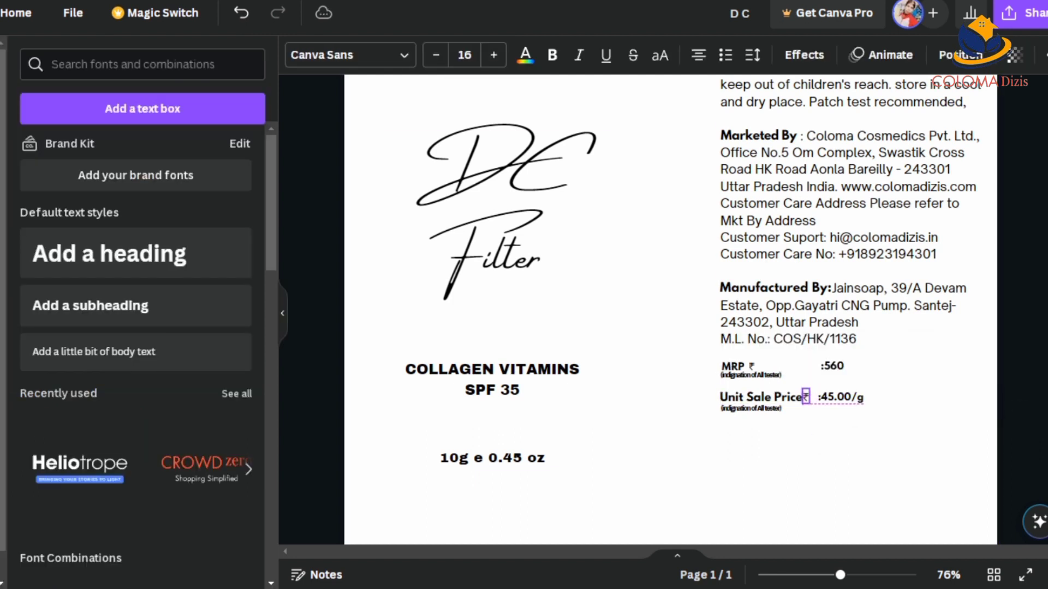
key(Escape)
key(Escape)
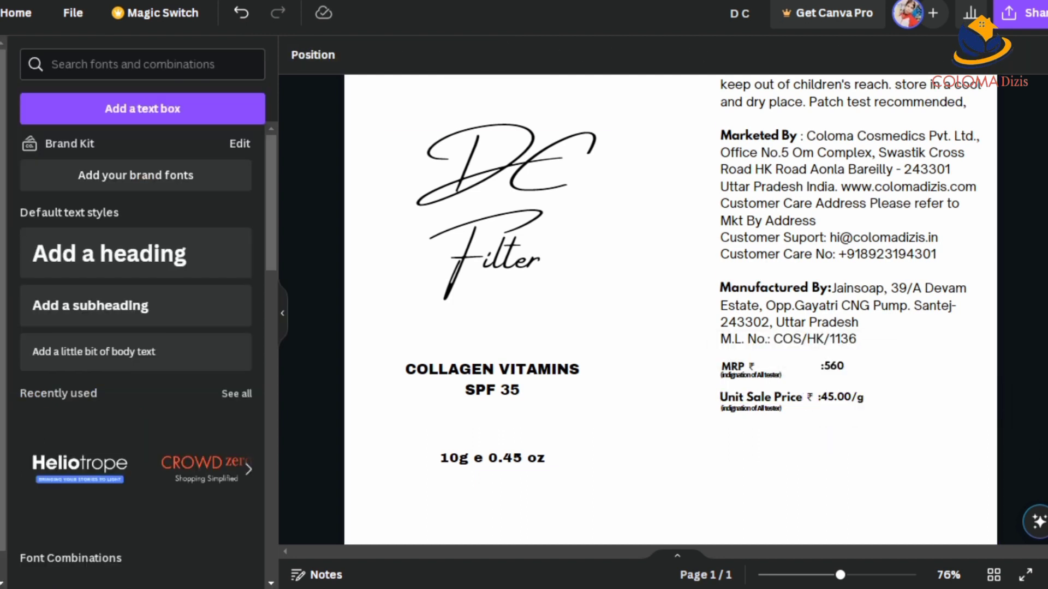
Shift ":45.00/g" so its colon lines up directly beneath the colon of ":560".
click(825, 396)
key(Escape)
click(821, 393)
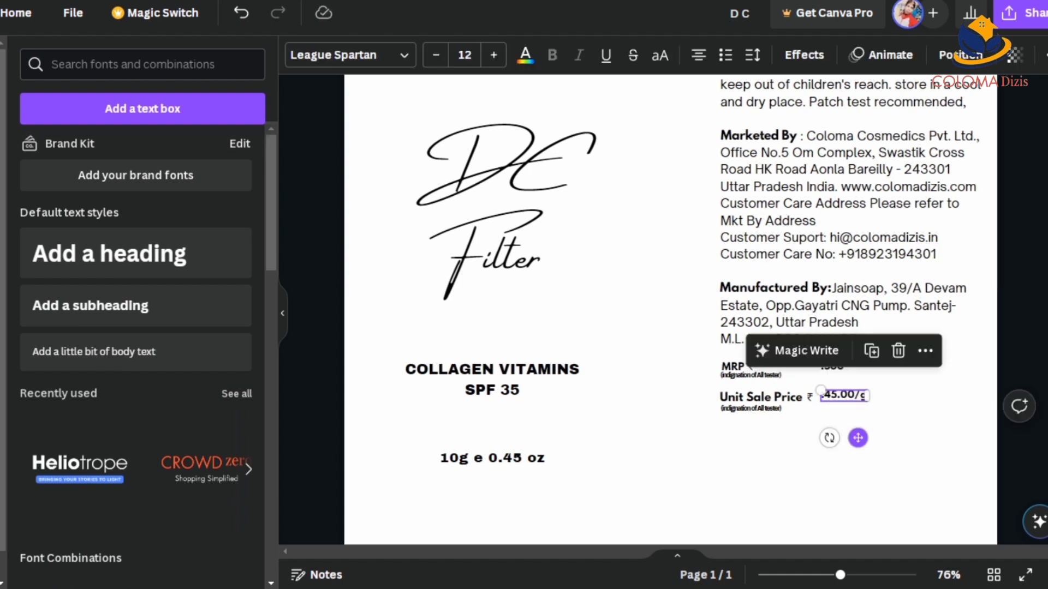
key(Escape)
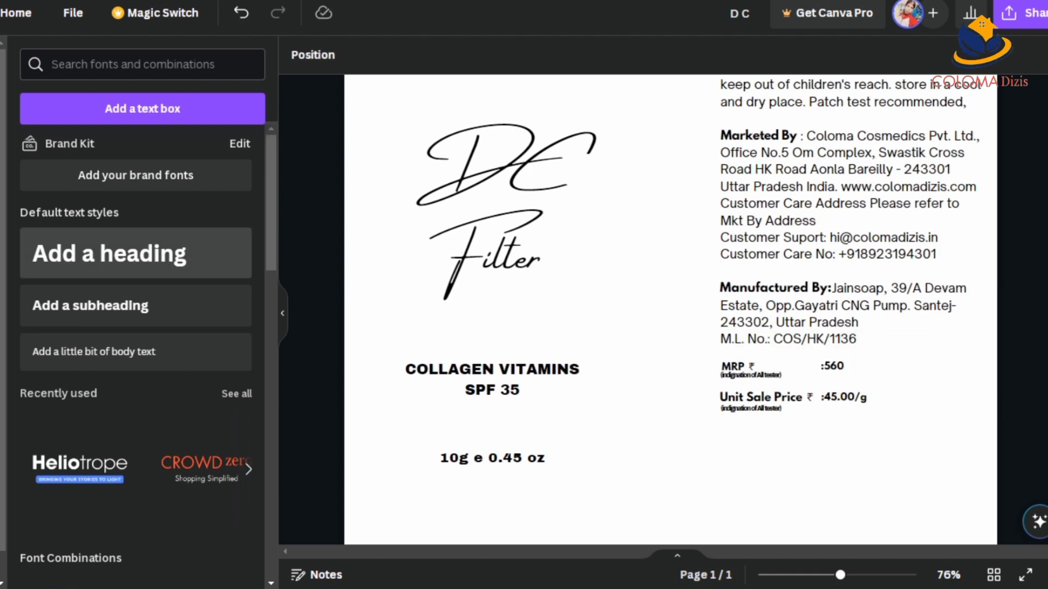
Add a heading with "Batch No." on the first line and "Mfd. Date" on the second.
click(109, 253)
text(Bate)
key(BackSpace)
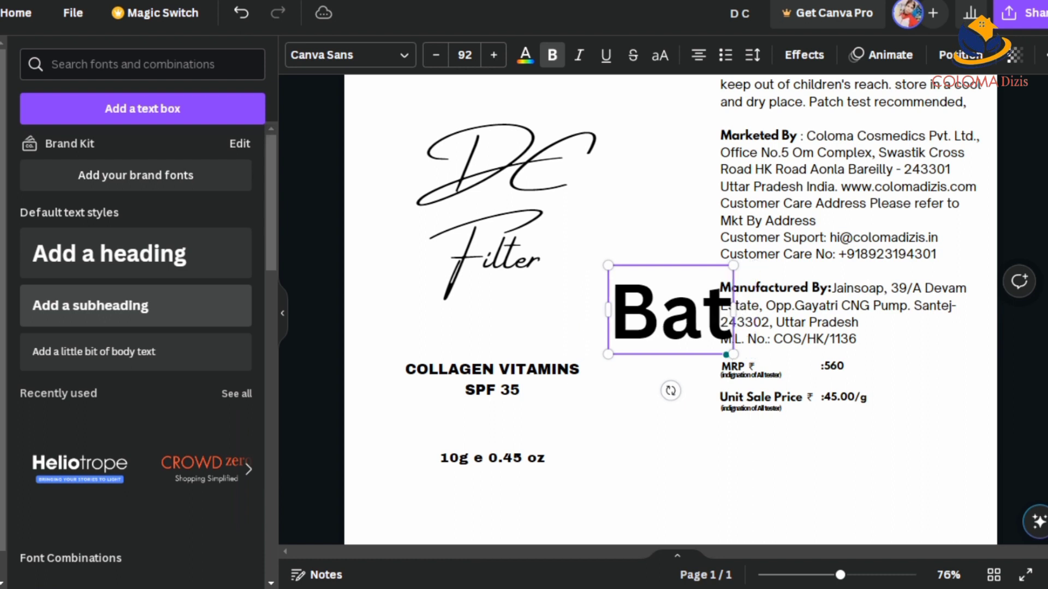
text(ch No.)
key(Return)
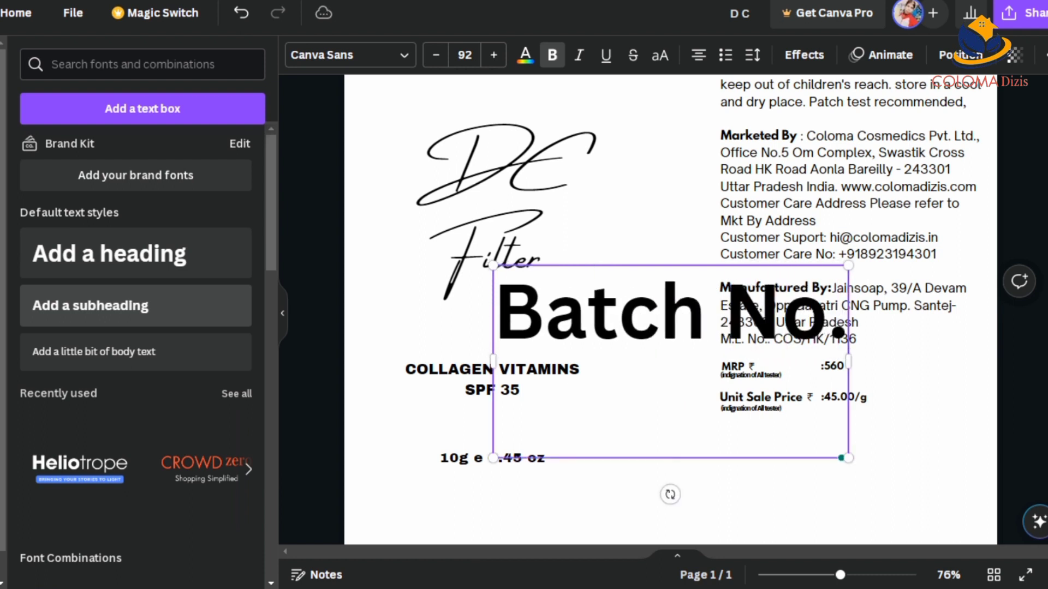
text(Mfd)
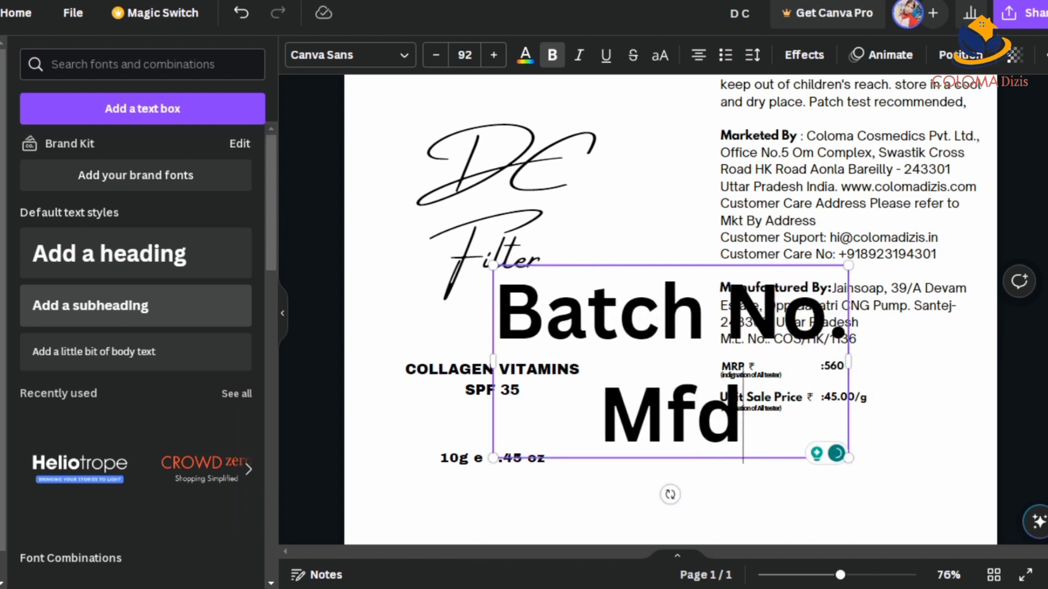
text(. Date)
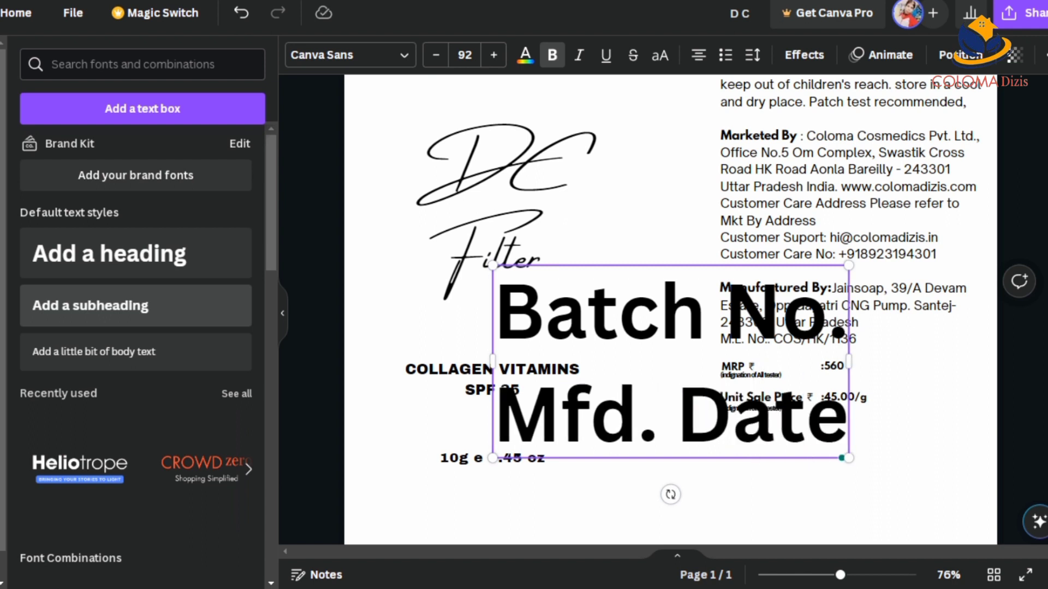
Add a third line reading "Use Content" to the batch heading and slightly widen its text box.
key(Return)
text(Us)
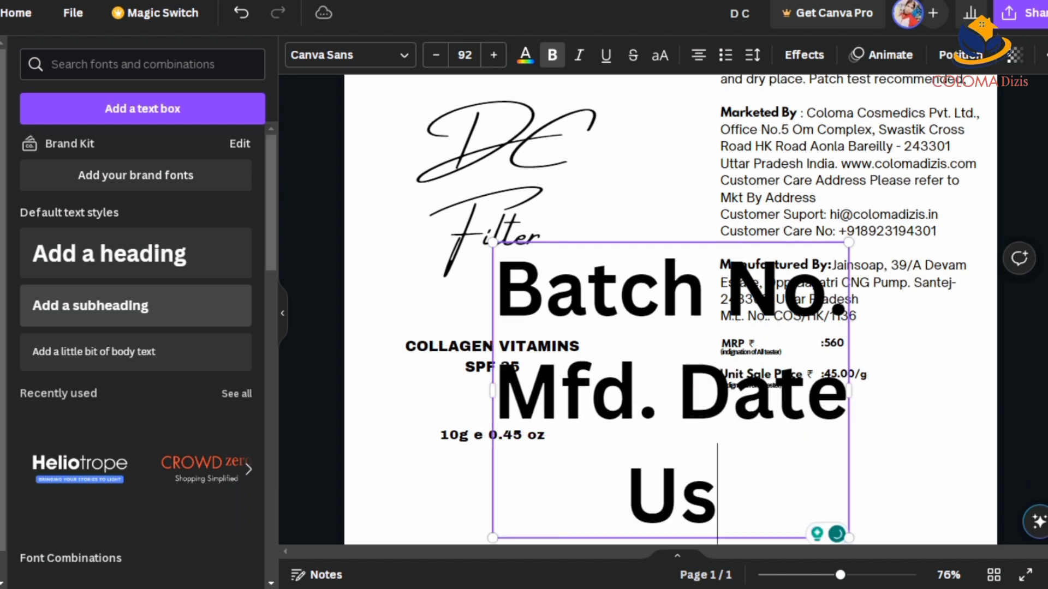
text(e Conte)
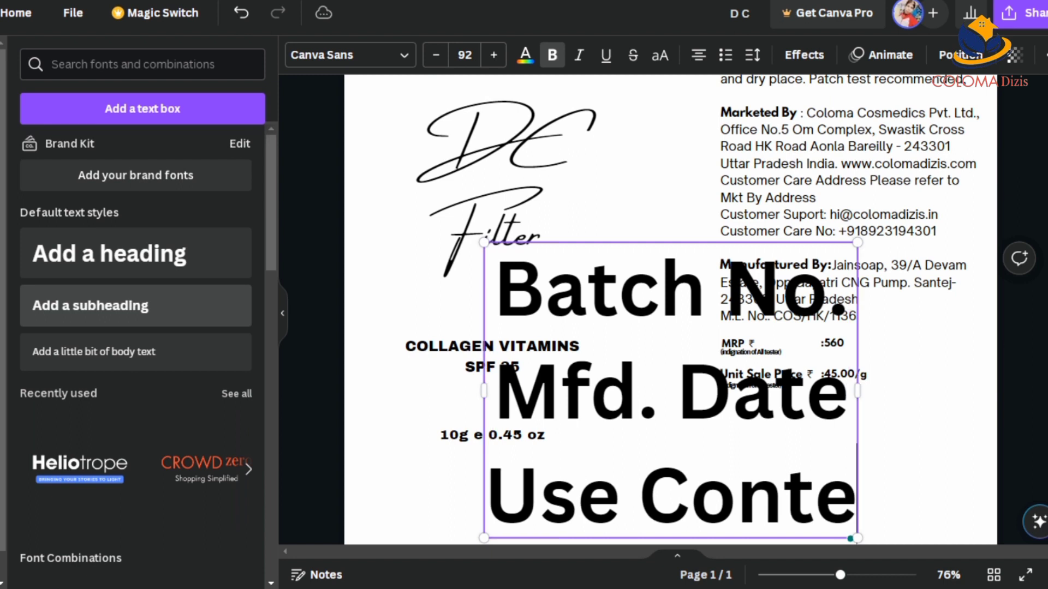
text(nt)
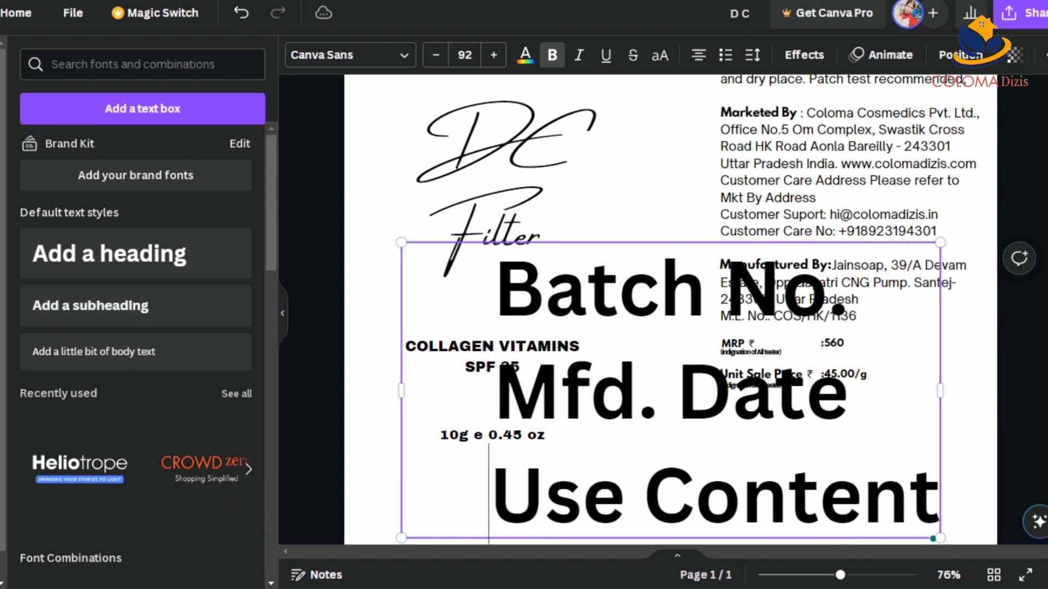
mouse_move(392, 390)
mouse_down()
mouse_move(427, 391)
mouse_move(397, 391)
mouse_up()
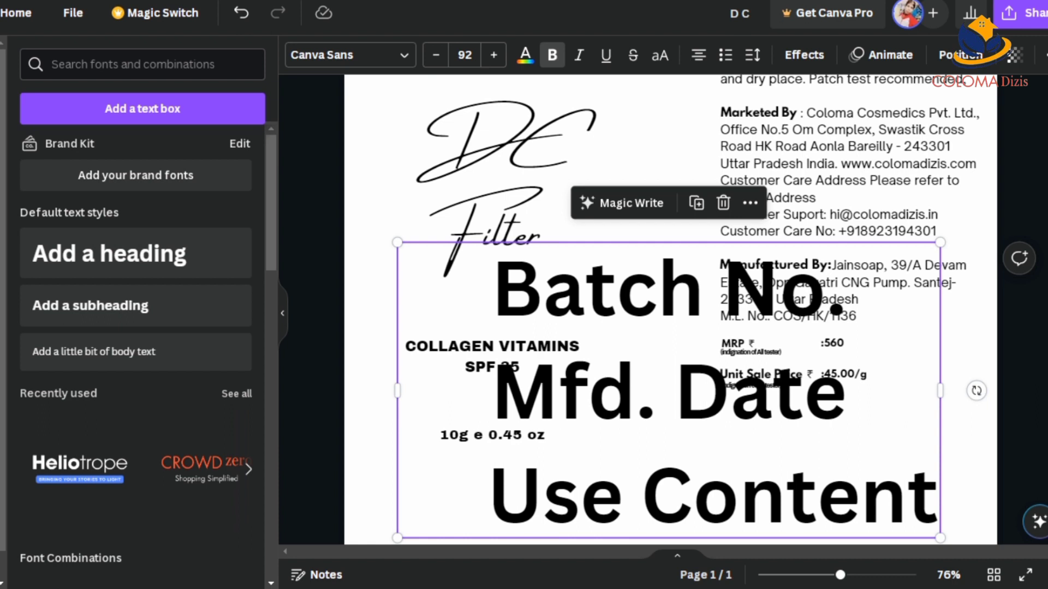
drag(709, 496, 717, 497)
Rewrite the heading's third line as "Use Before", with "Content" on a fourth line.
triple_click(717, 496)
key(BackSpace)
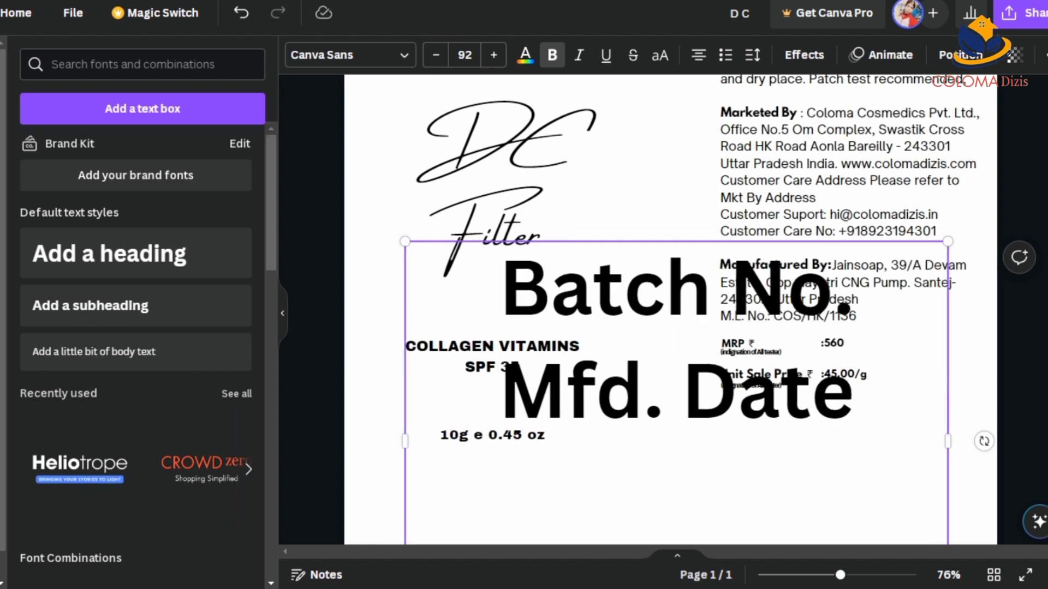
text(Use B)
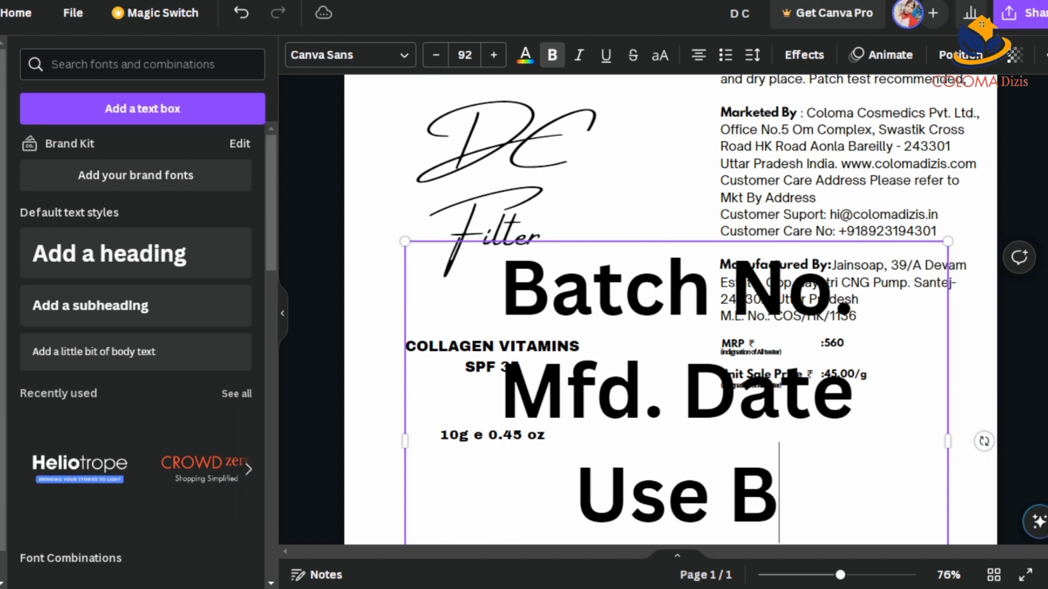
text(efore)
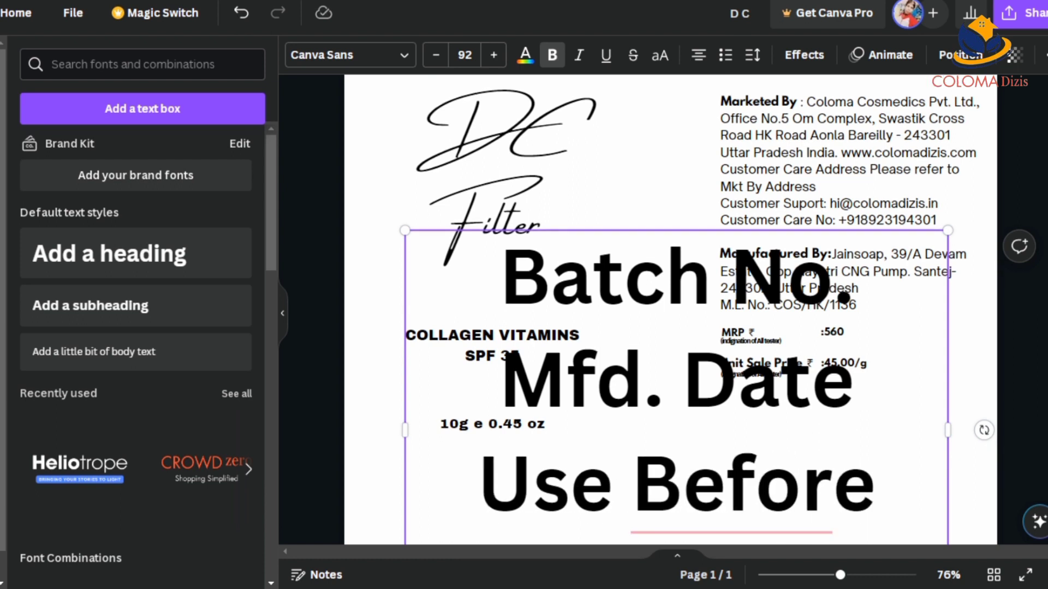
Complete the heading's fourth line as "Not Content".
key(BackSpace)
key(BackSpace)
key(BackSpace)
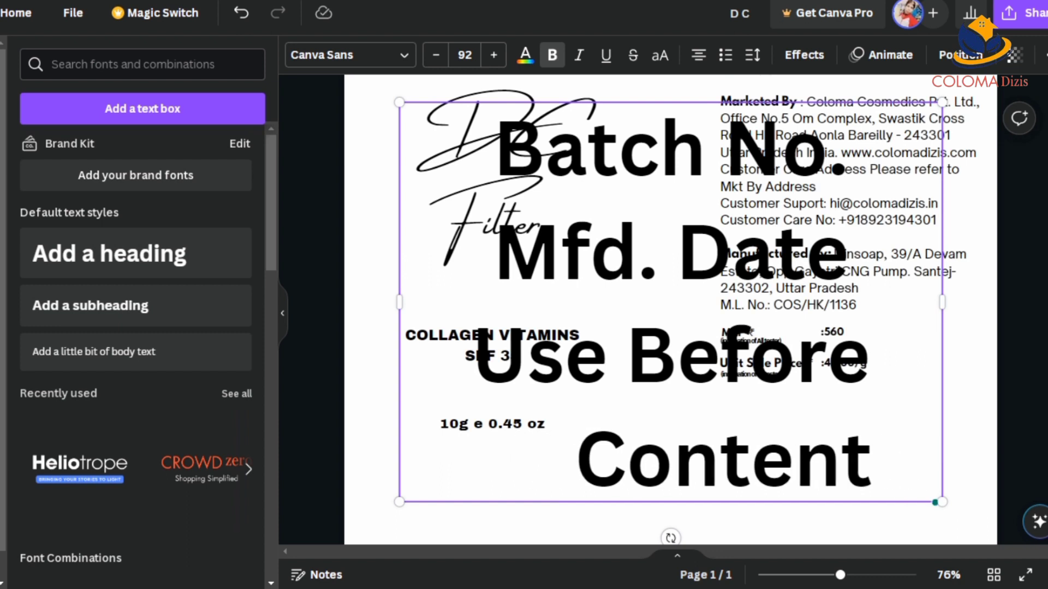
text(Not)
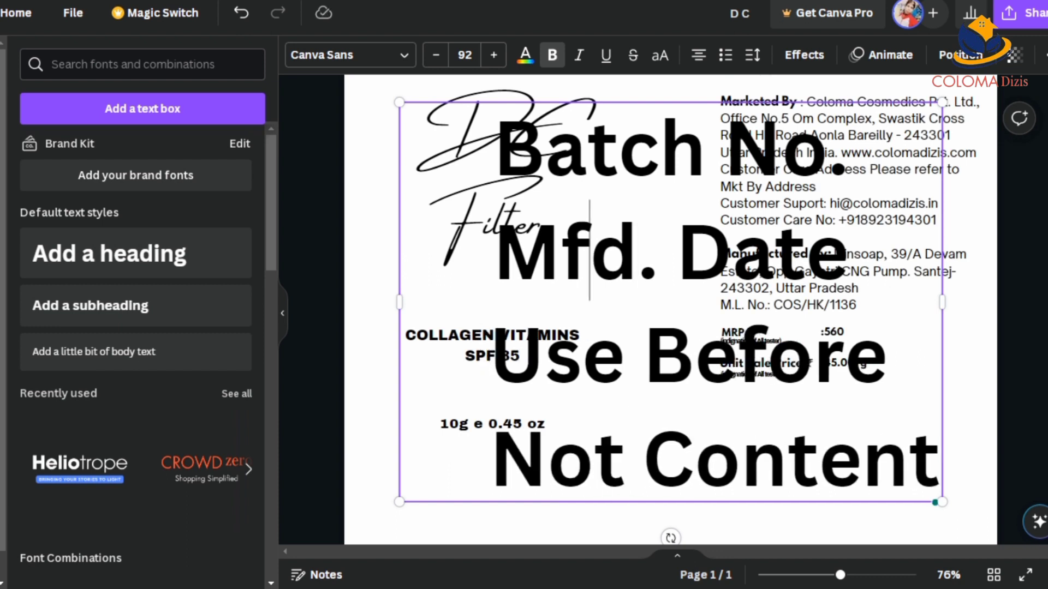
Widen the batch heading's text box and line up the colons after "Batch No.", "Mfd. Date" and "Use Before".
drag(935, 502, 978, 502)
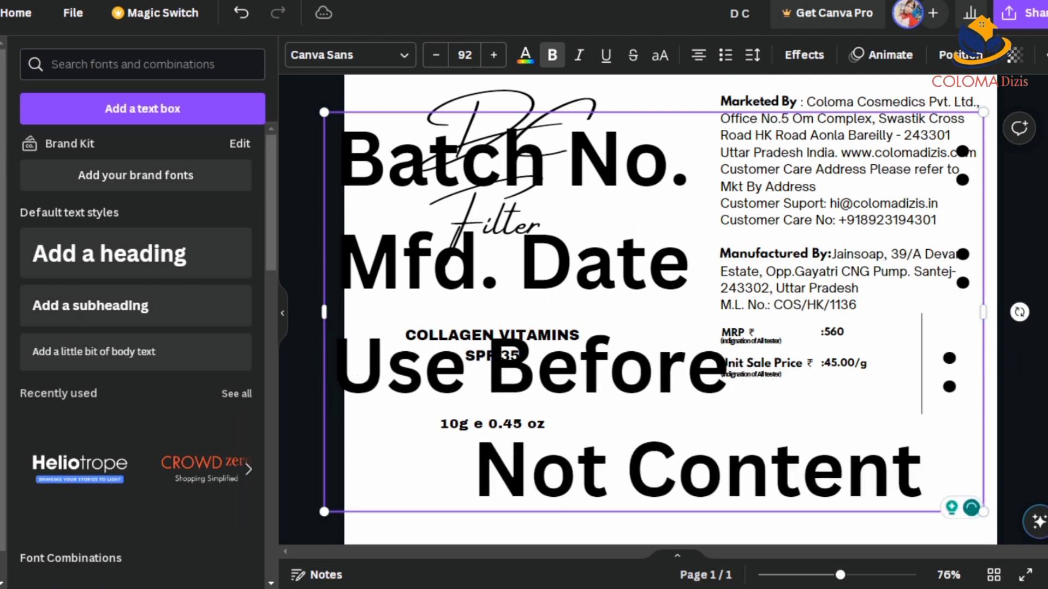
key(Return)
key(BackSpace)
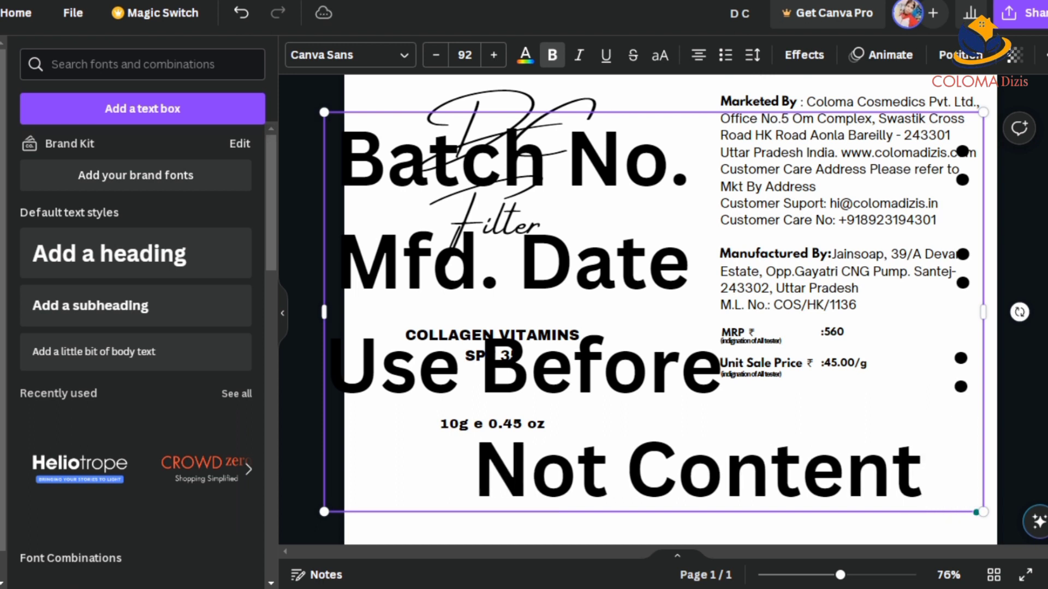
Try to adjust the spacing around the "Use Before" and "Not Content" lines, and undo the changes.
key(BackSpace)
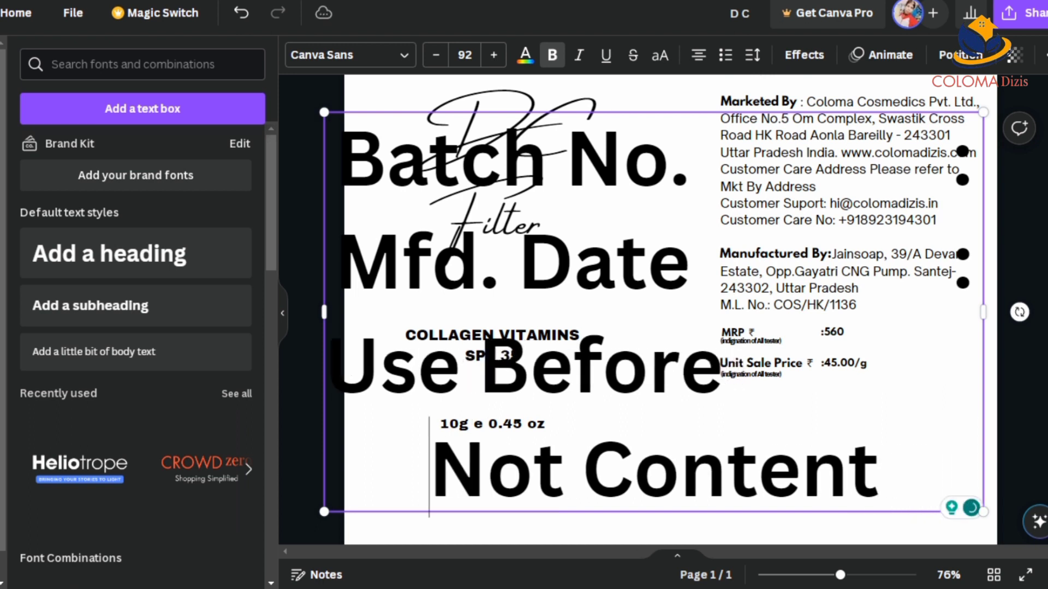
key(ctrl+z)
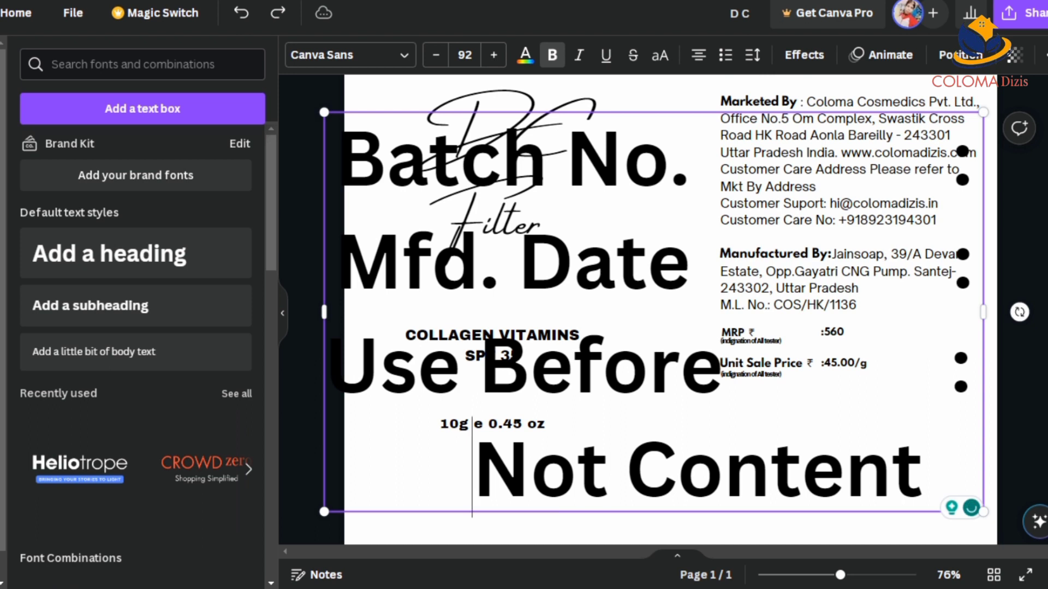
key(BackSpace)
key(BackSpace)
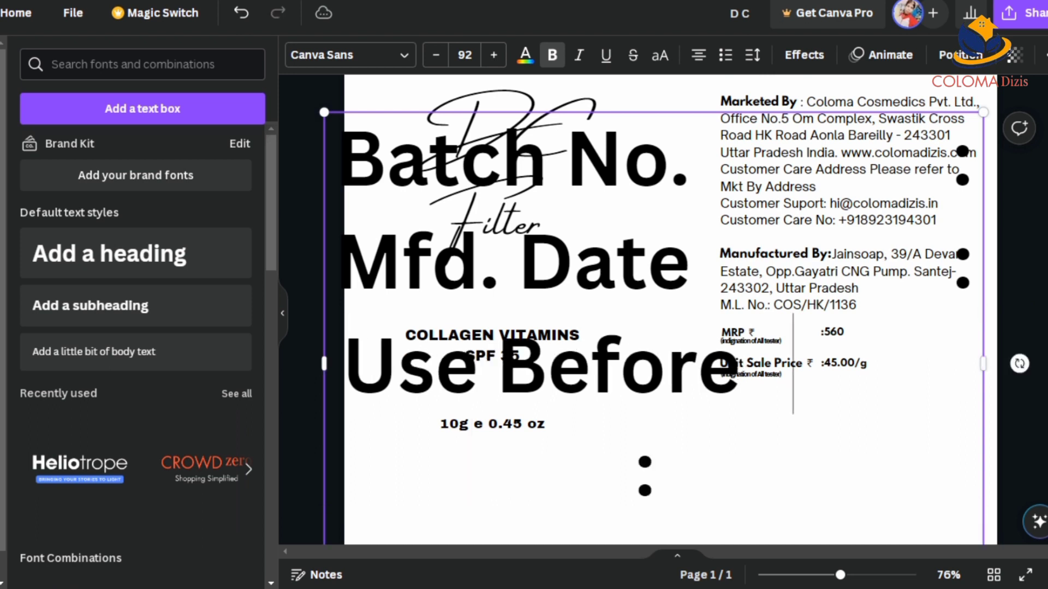
key(ctrl+z)
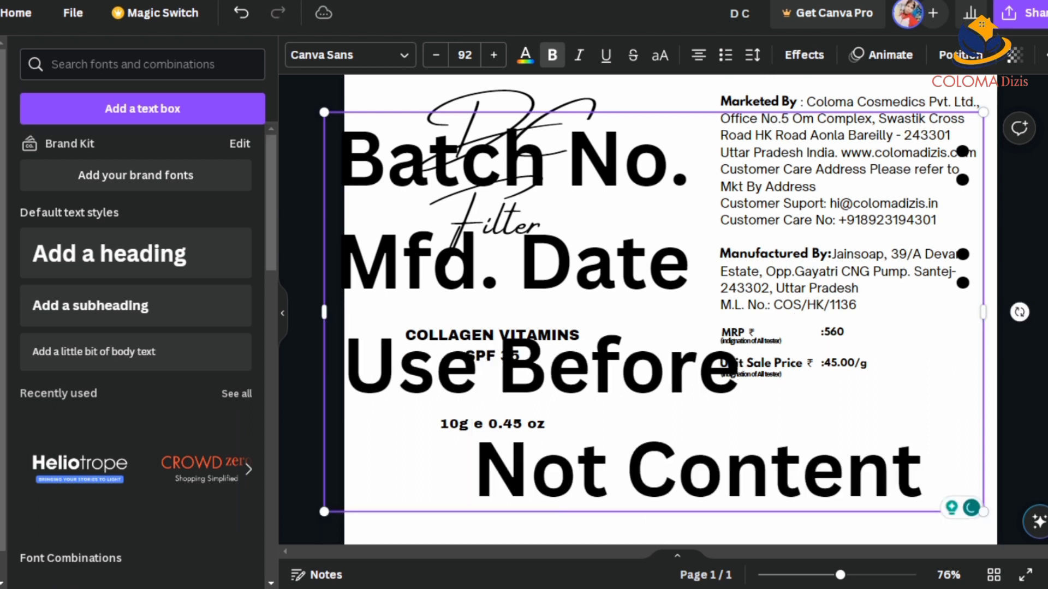
key(ctrl+y)
key(ctrl+z)
key(ctrl+y)
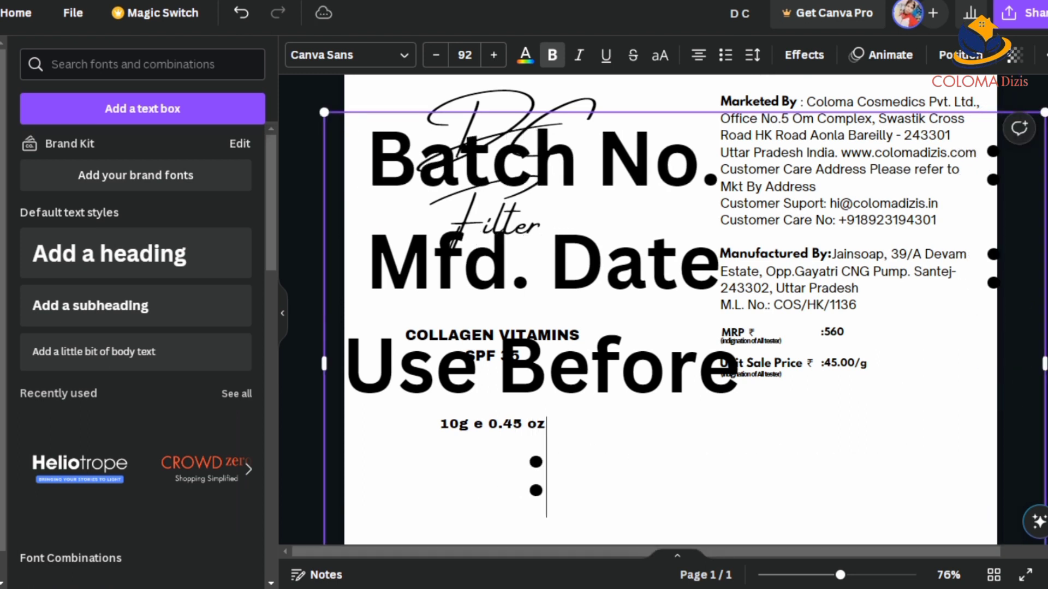
key(ctrl+z)
key(ctrl+z)
key(ctrl+z)
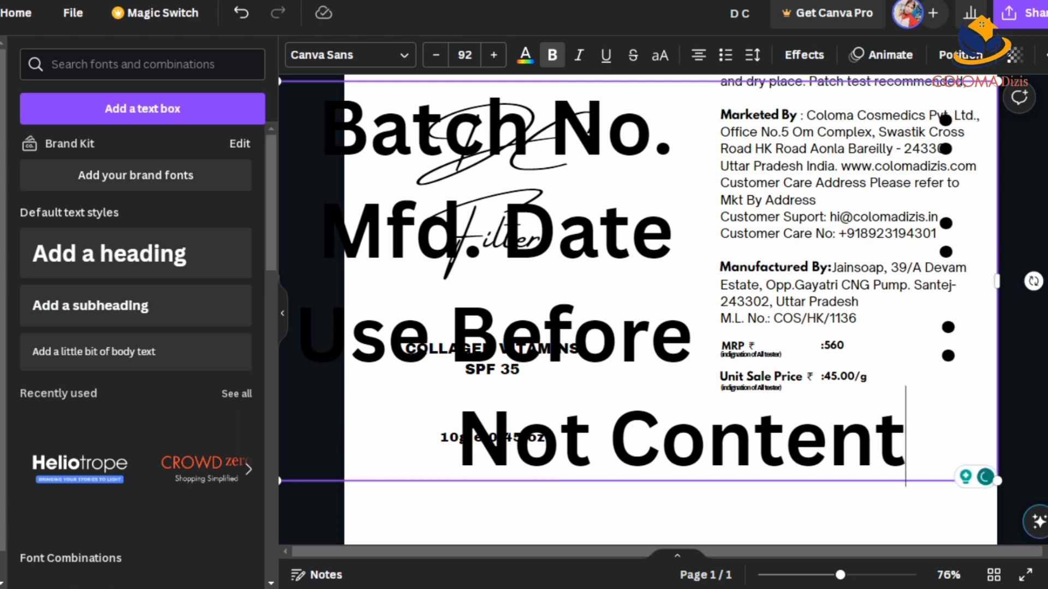
Add a colon after "Not Content" and adjust its spacing toward the colon column of the other lines.
text(:)
key(Left)
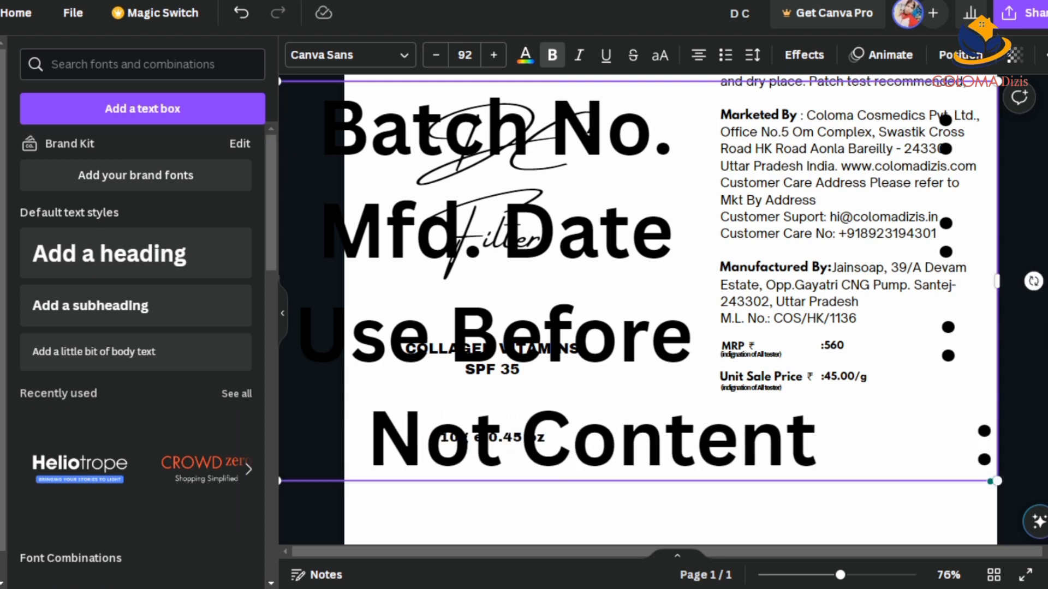
key(BackSpace)
key(BackSpace)
key(BackSpace)
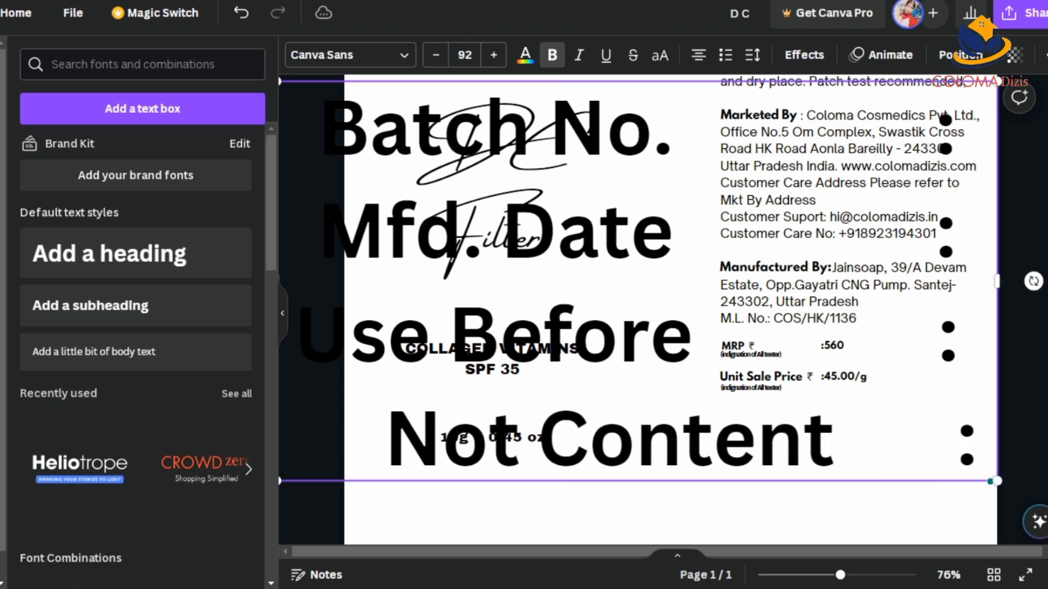
Shrink the batch details text to size 13.5 and place it directly below the Unit Sale Price line.
key(Escape)
drag(997, 81, 391, 417)
drag(338, 448, 538, 456)
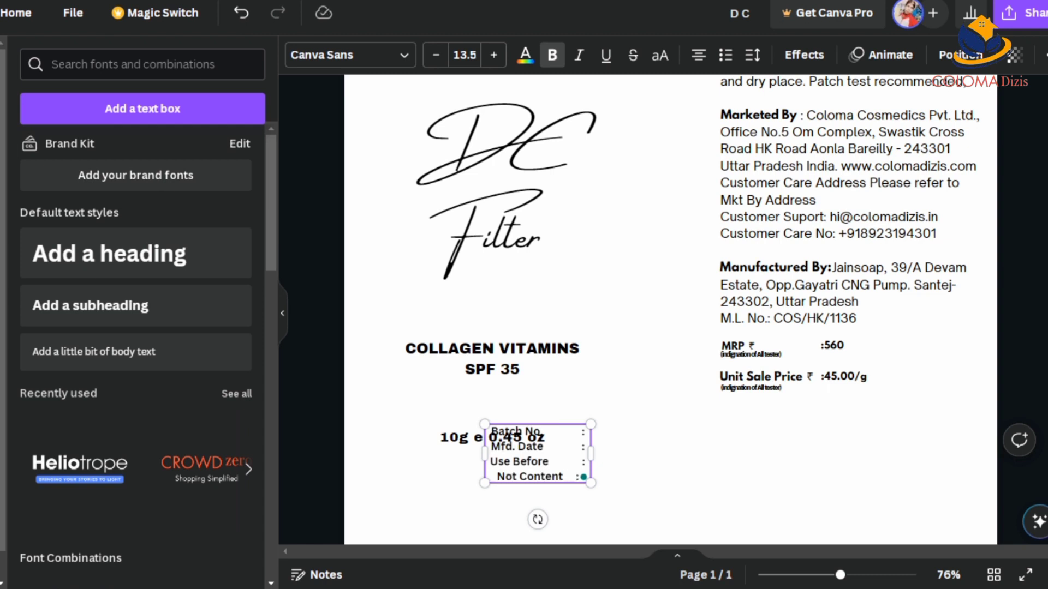
click(584, 477)
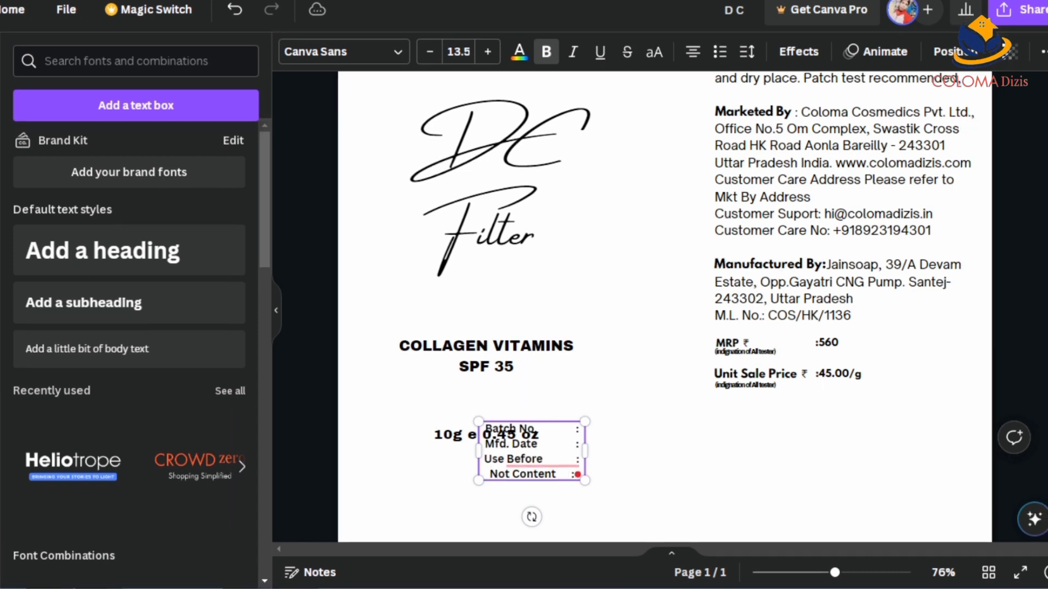
drag(577, 475, 807, 450)
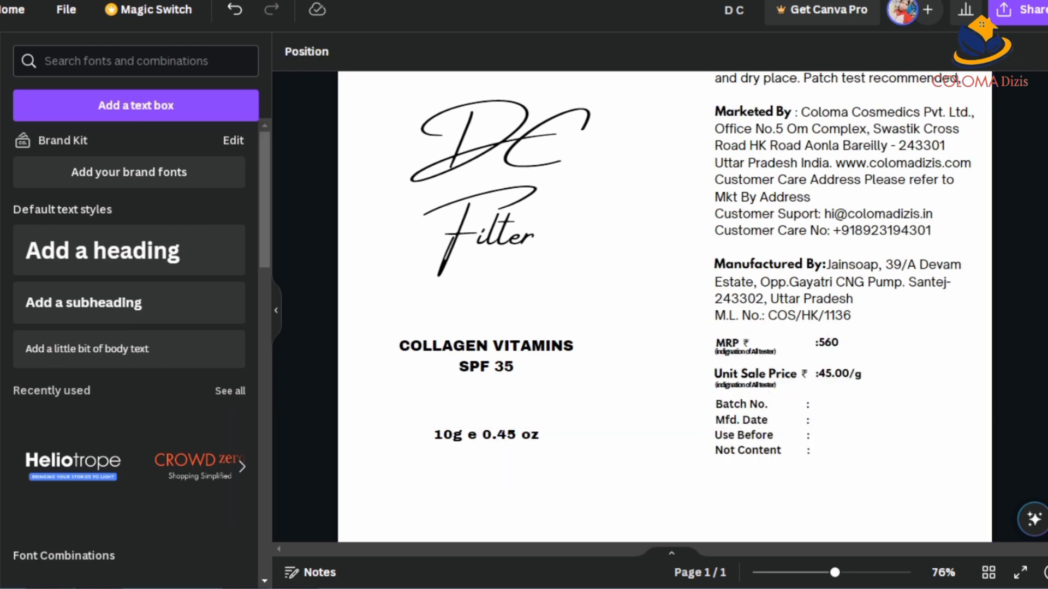
click(227, 325)
scroll(131, 327, down, 5)
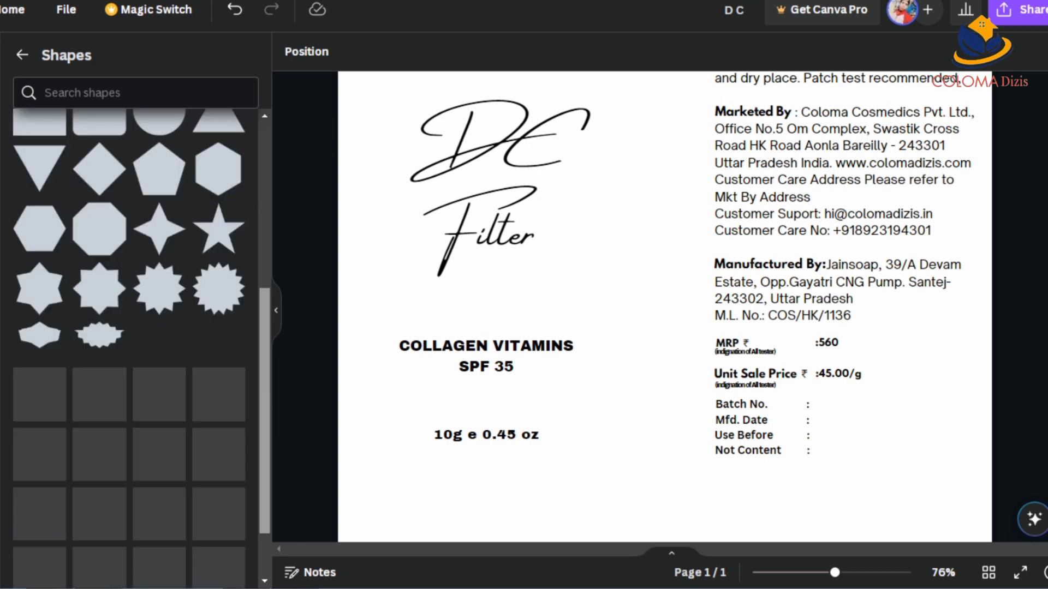
scroll(131, 328, down, 5)
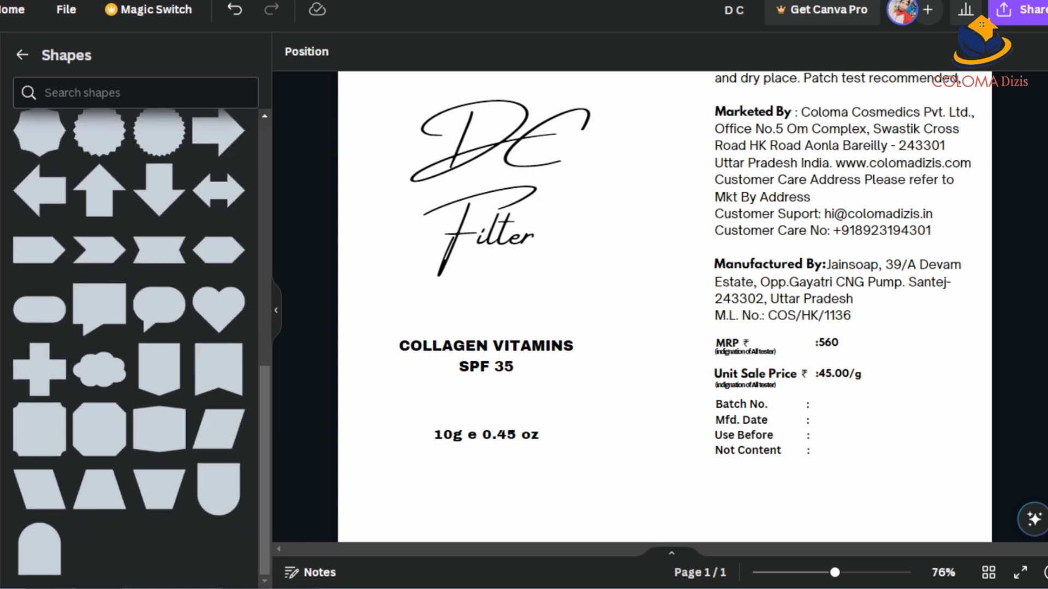
Add a heading containing a single closing curly brace and reduce it to size 140.
click(128, 250)
text(})
drag(680, 350, 705, 453)
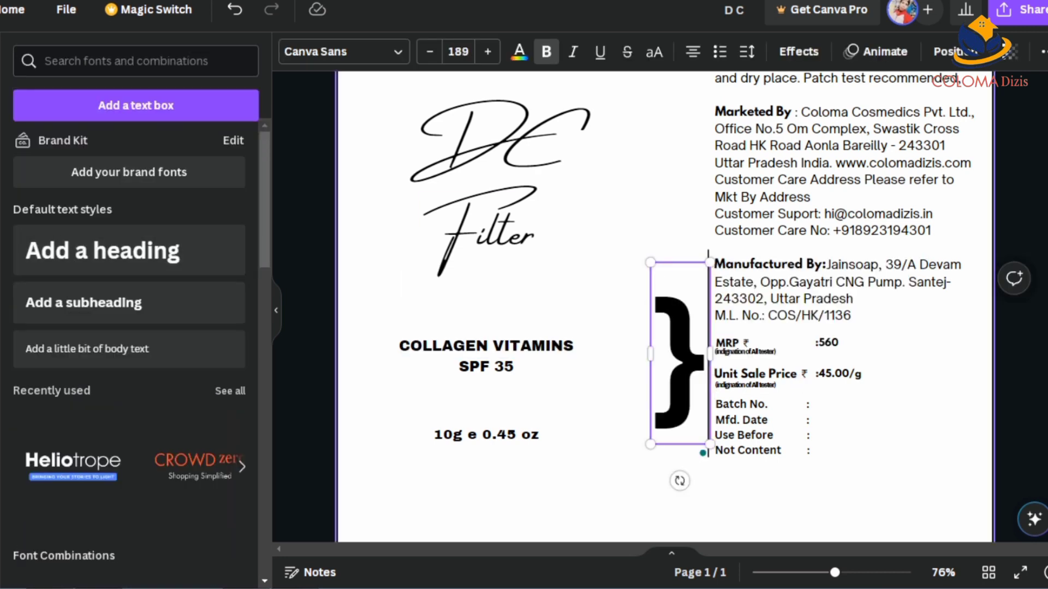
drag(650, 262, 608, 329)
Set the curly brace in Helvetica World, shrink it to size 106 and move it beside the batch details.
click(344, 51)
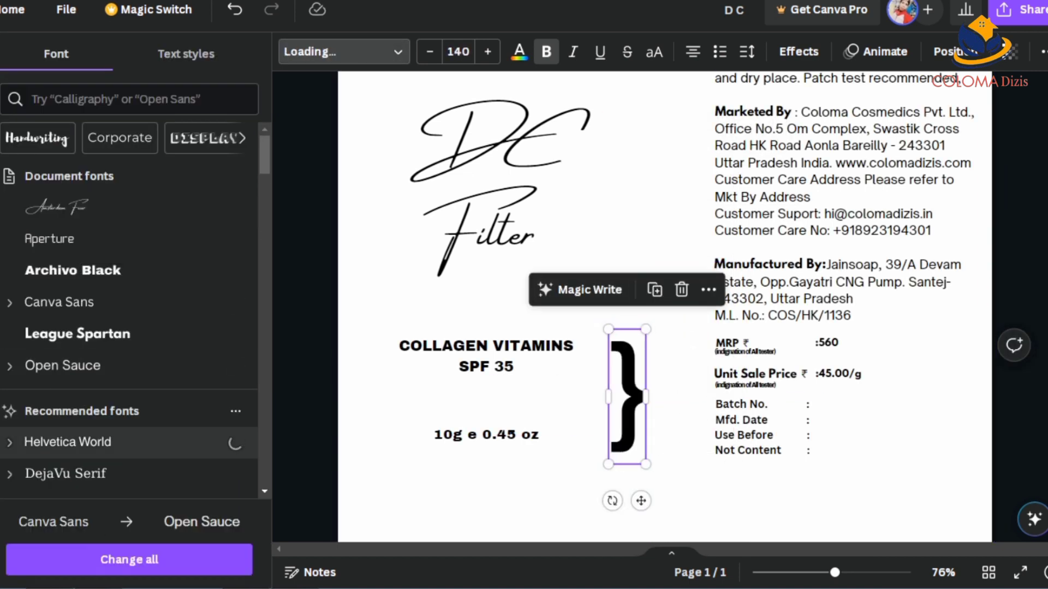
click(66, 474)
click(68, 442)
drag(646, 329, 638, 363)
click(747, 51)
drag(622, 433, 876, 423)
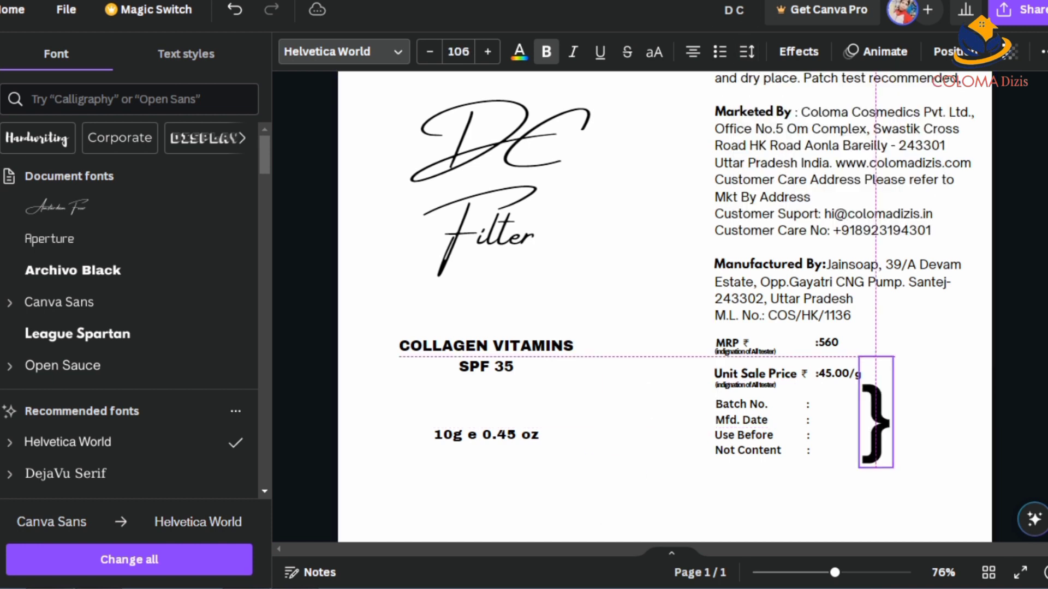
Shrink the curly brace to about size 69.5 and position it just after the batch details' colons.
drag(859, 356, 871, 393)
drag(882, 431, 843, 419)
key(Escape)
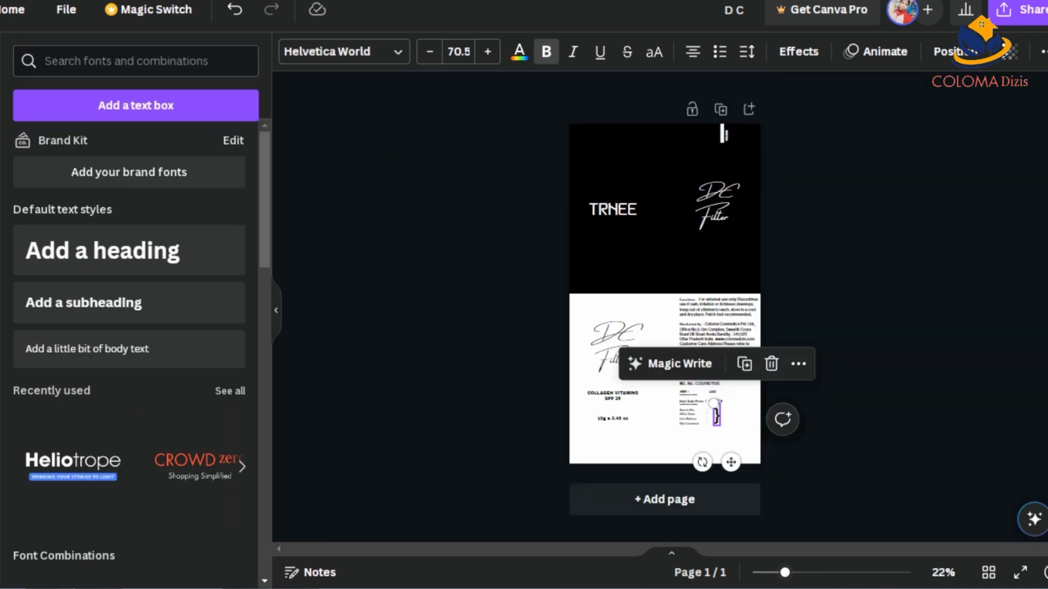
scroll(660, 328, down, 5)
scroll(659, 294, up, 3)
scroll(664, 306, down, 4)
click(784, 358)
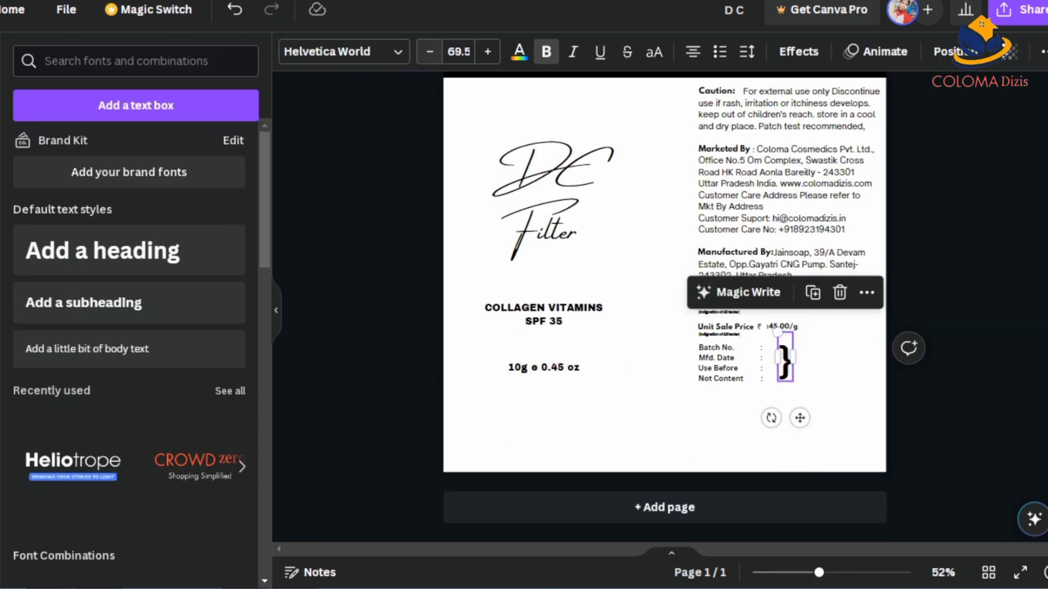
Set the curly brace in TT Interphases and resize it to span the "Batch No." to "Use Before" lines.
click(344, 51)
click(65, 473)
mouse_move(778, 331)
mouse_down()
mouse_move(773, 305)
mouse_move(768, 325)
mouse_up()
click(520, 51)
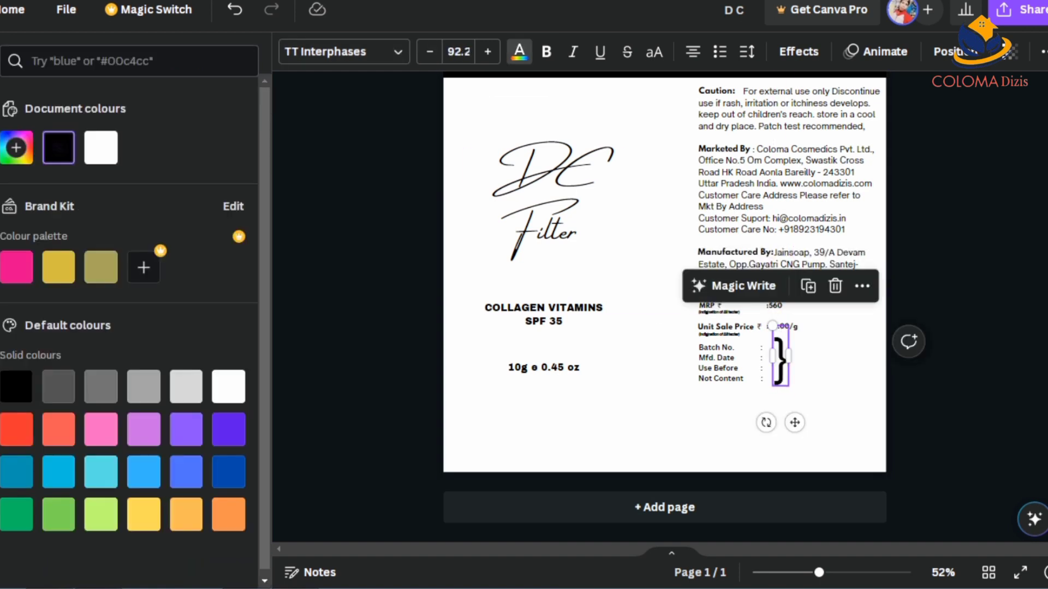
click(16, 146)
key(Escape)
drag(772, 326, 771, 359)
click(430, 51)
Add the note "See on the crimp" in League Spartan, shrunk to fit beside the curly brace.
click(102, 250)
text(See on the)
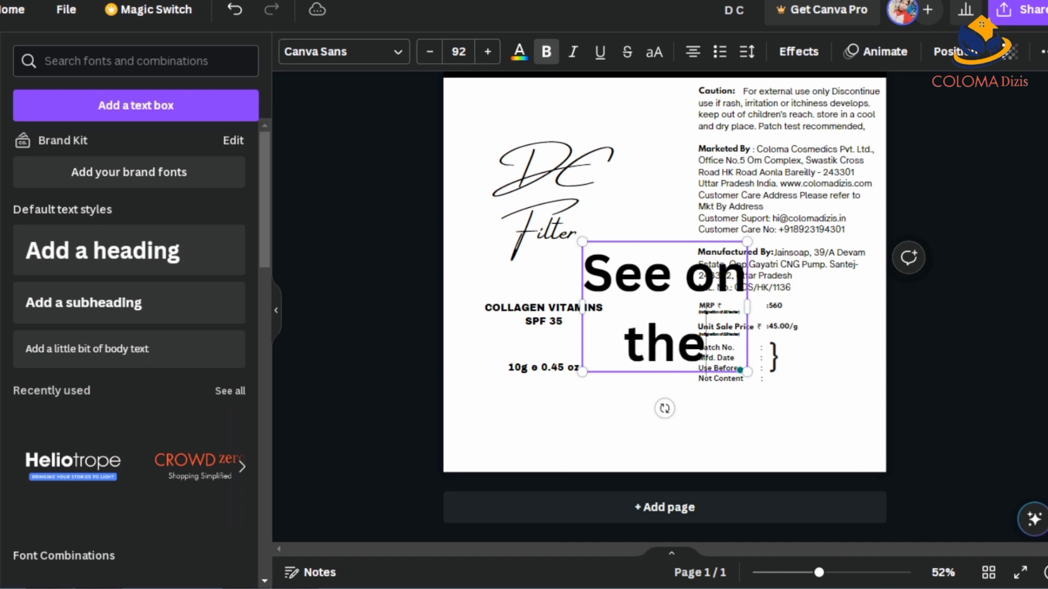
text( crimp)
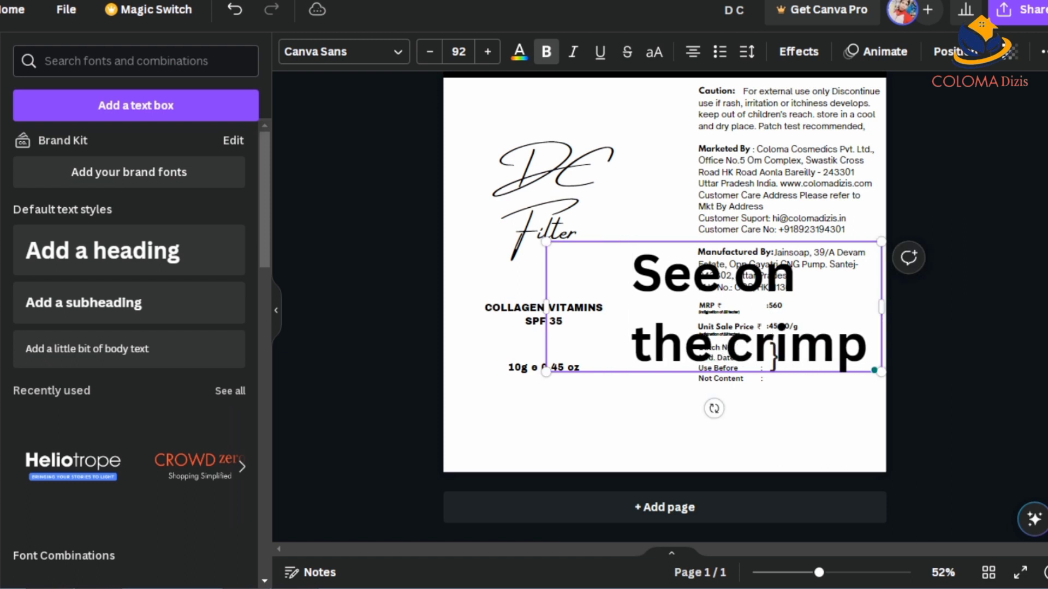
key(Escape)
drag(880, 241, 793, 353)
click(344, 51)
click(77, 334)
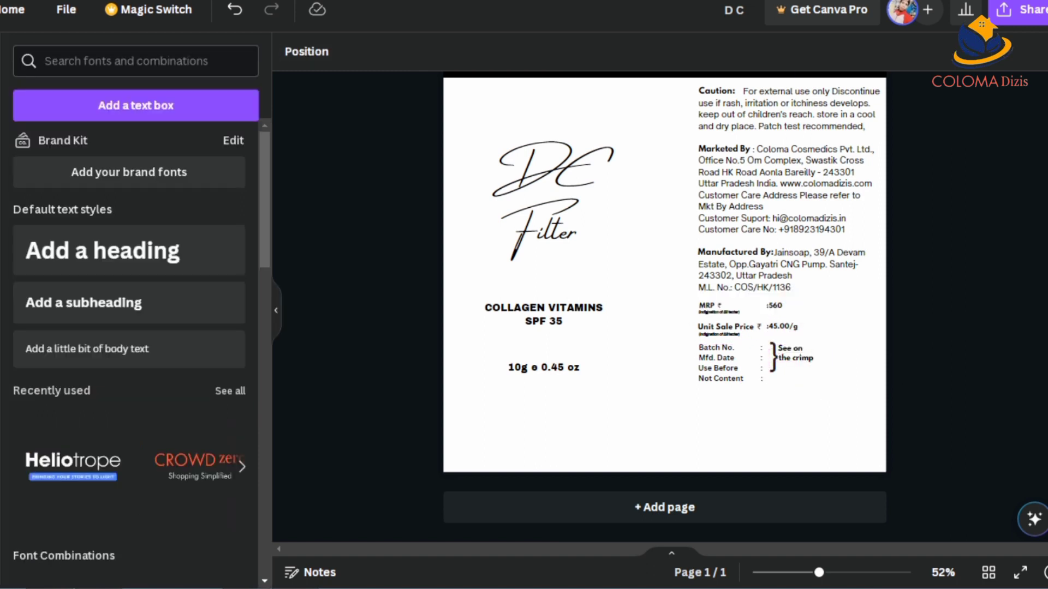
Add a heading reading "10 g/ 0.35 oz" and set it in League Spartan.
click(102, 250)
text(10 g/)
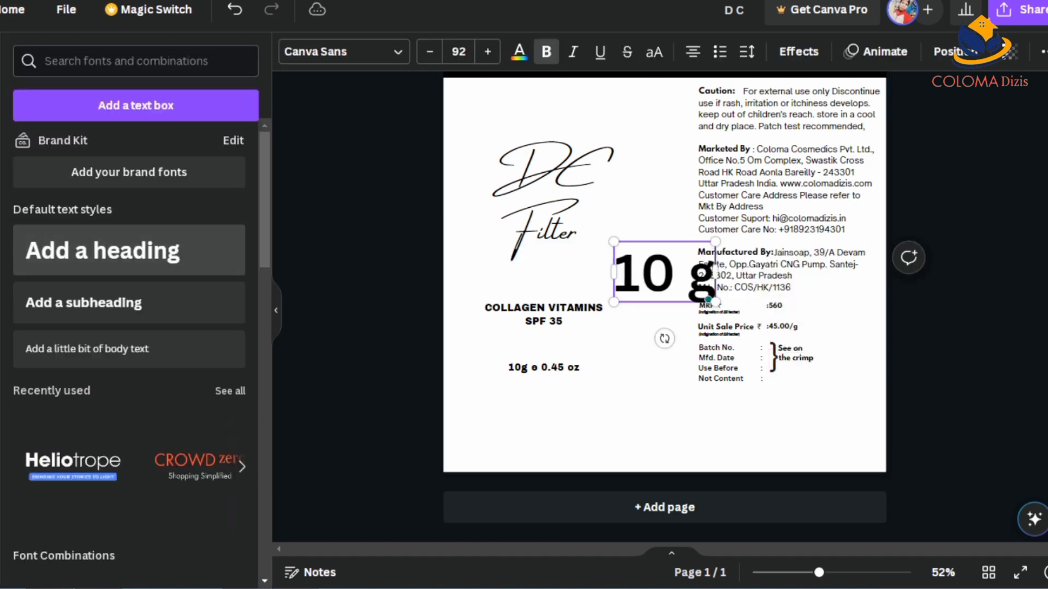
text(35 oz)
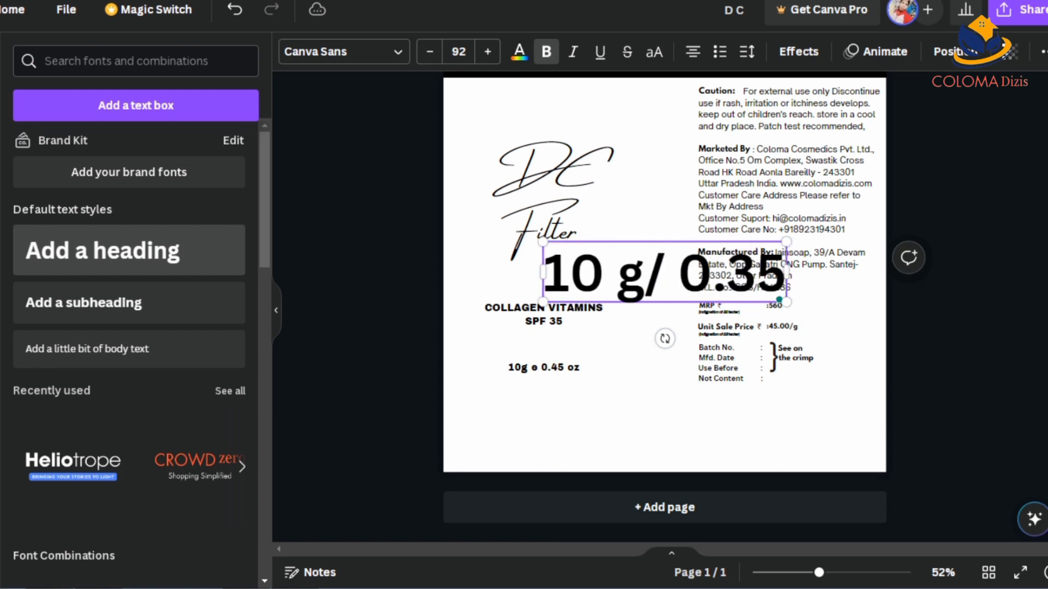
click(344, 52)
click(77, 333)
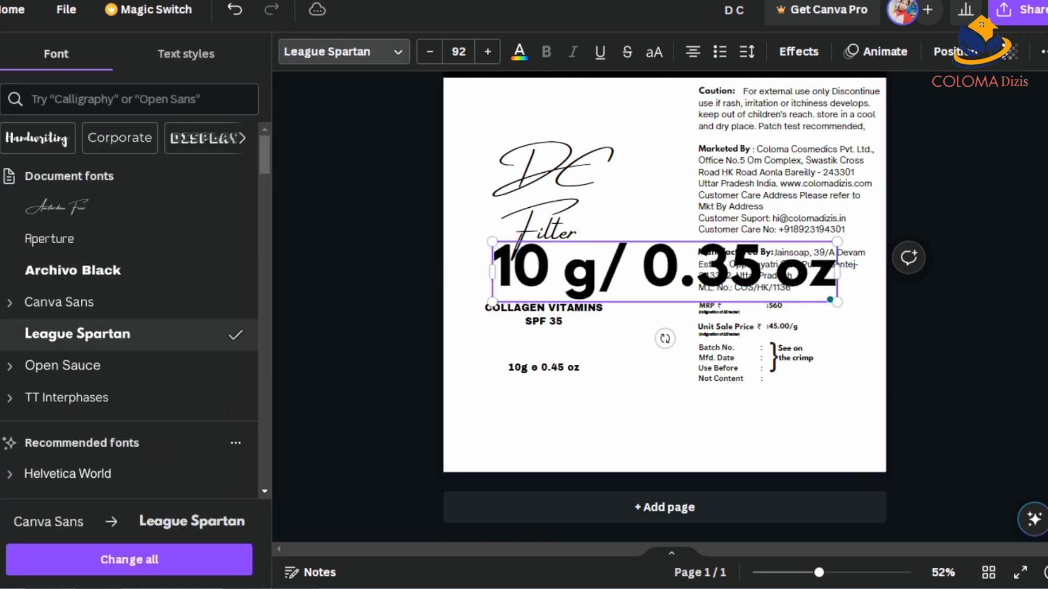
click(73, 271)
click(77, 334)
Shrink "10 g/ 0.35 oz" to size 11.8 after the "Not Content" colon, and nudge "See on the crimp" down slightly.
drag(493, 241, 786, 375)
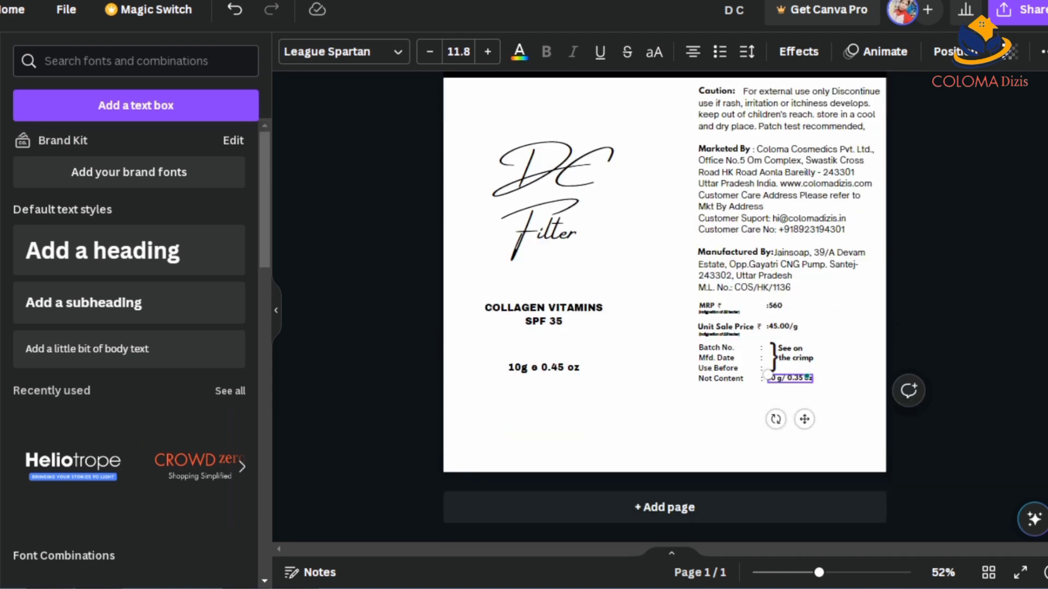
drag(810, 378, 808, 383)
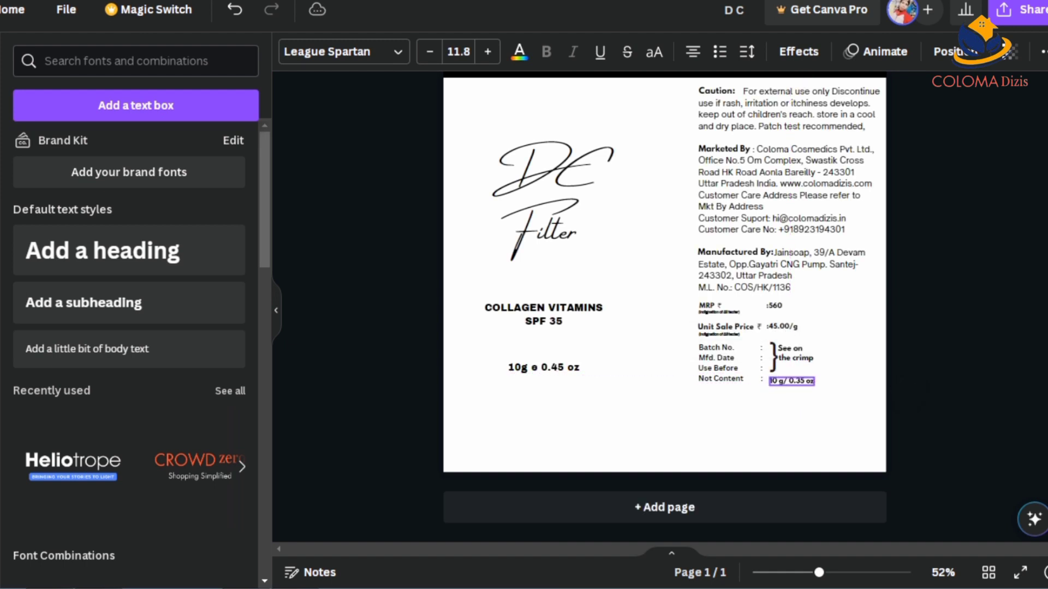
key(Escape)
click(794, 352)
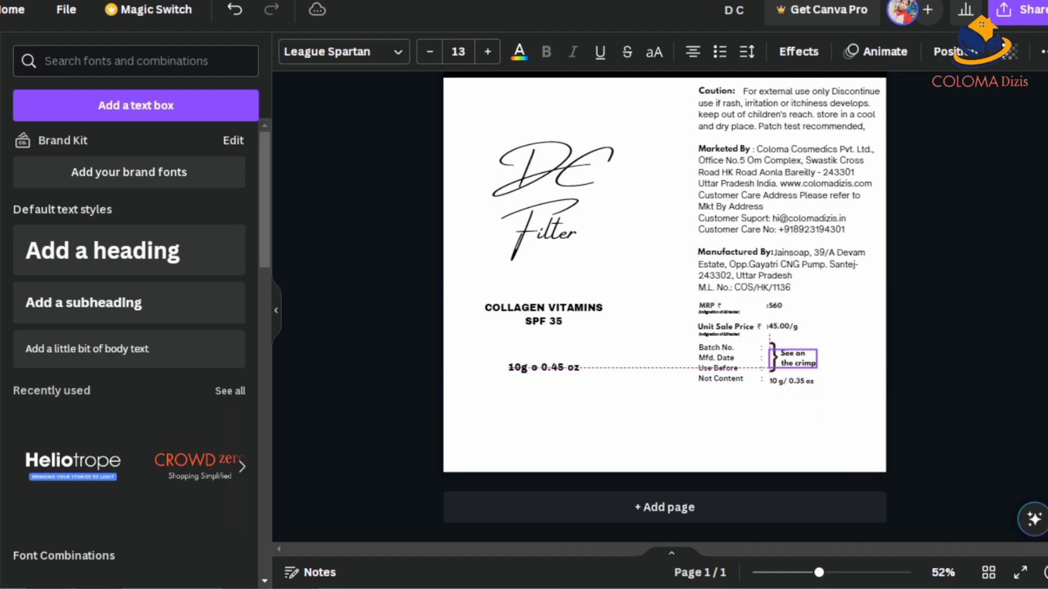
drag(794, 353, 796, 357)
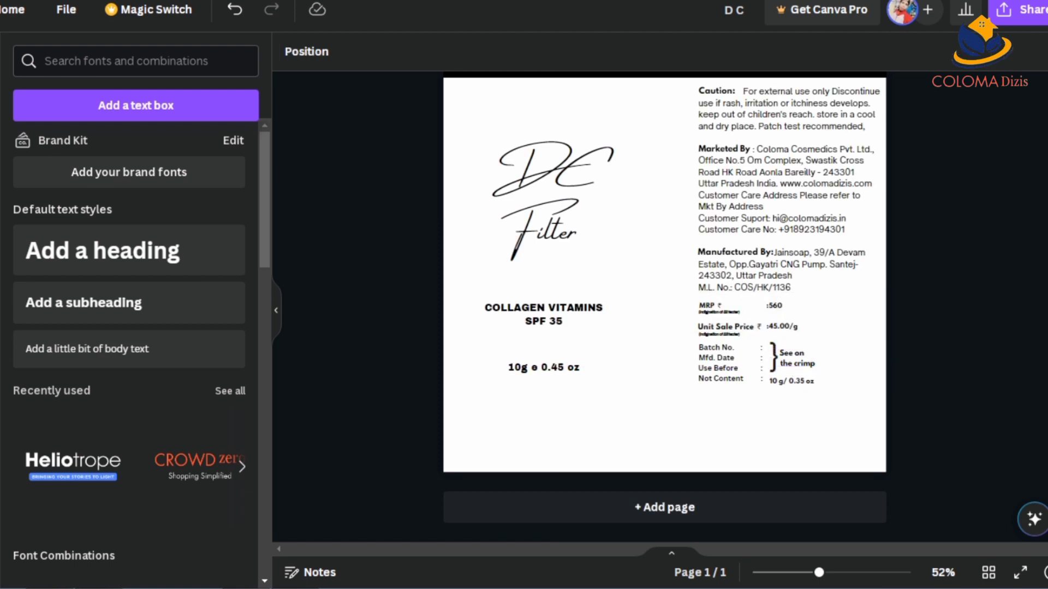
click(83, 302)
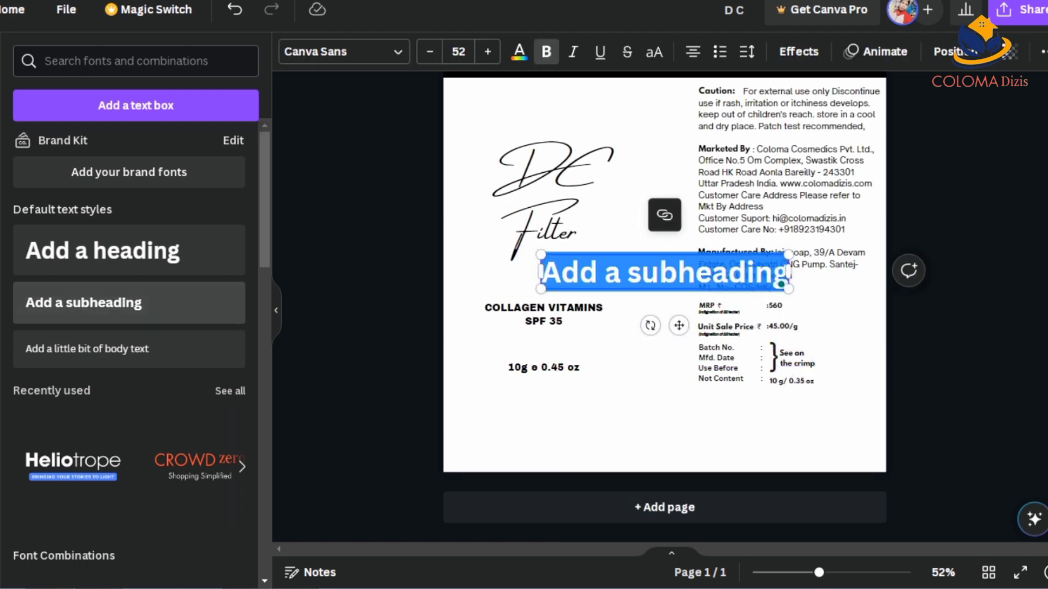
text(www.colomadizis.com)
drag(821, 289, 735, 397)
click(344, 52)
click(73, 270)
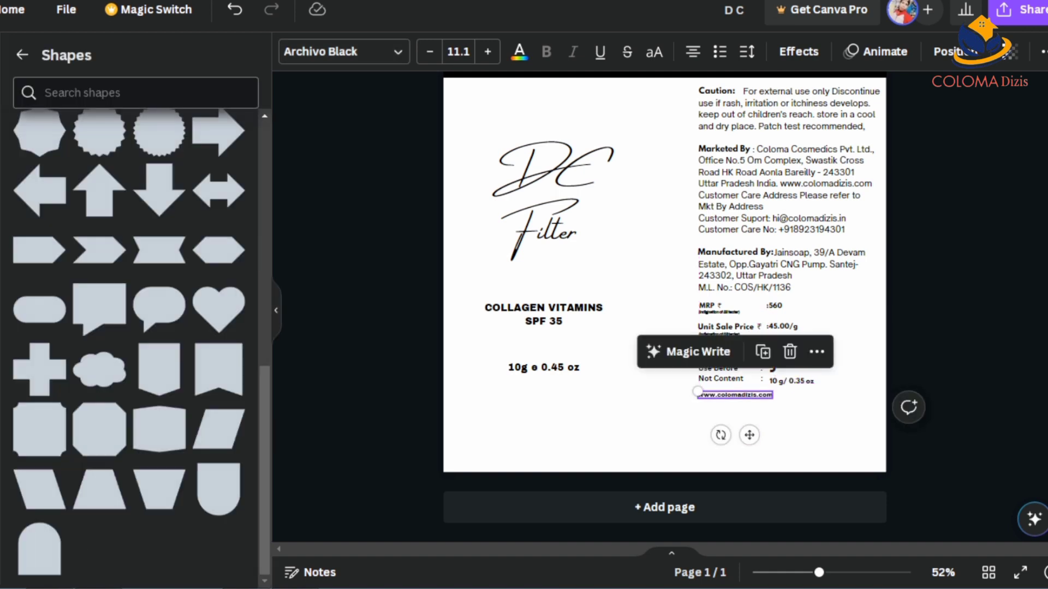
Search the elements library for "peta" and look through the matching graphics.
click(22, 71)
text(peta)
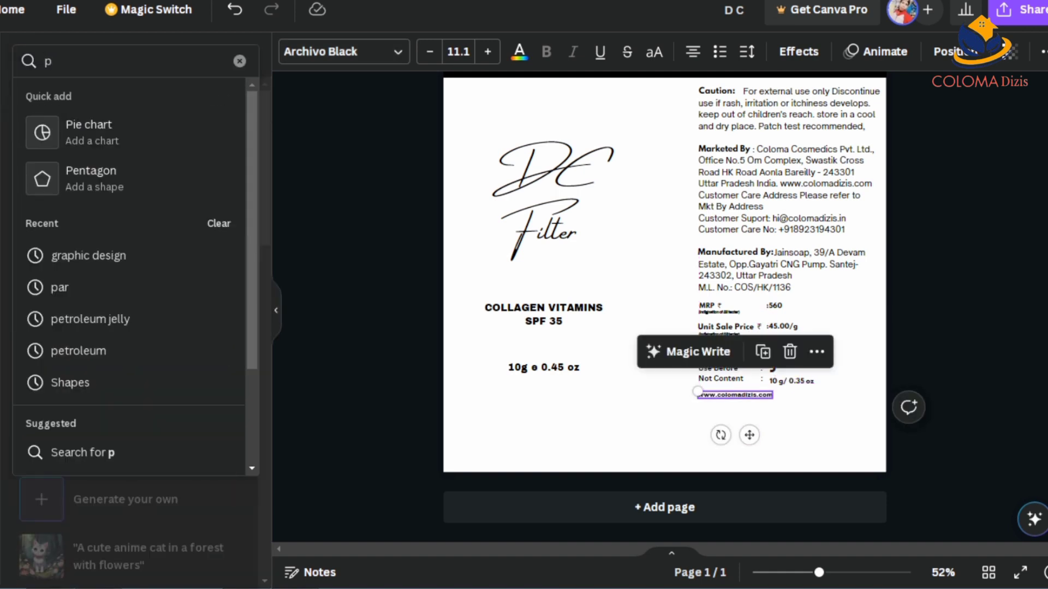
key(Return)
click(70, 98)
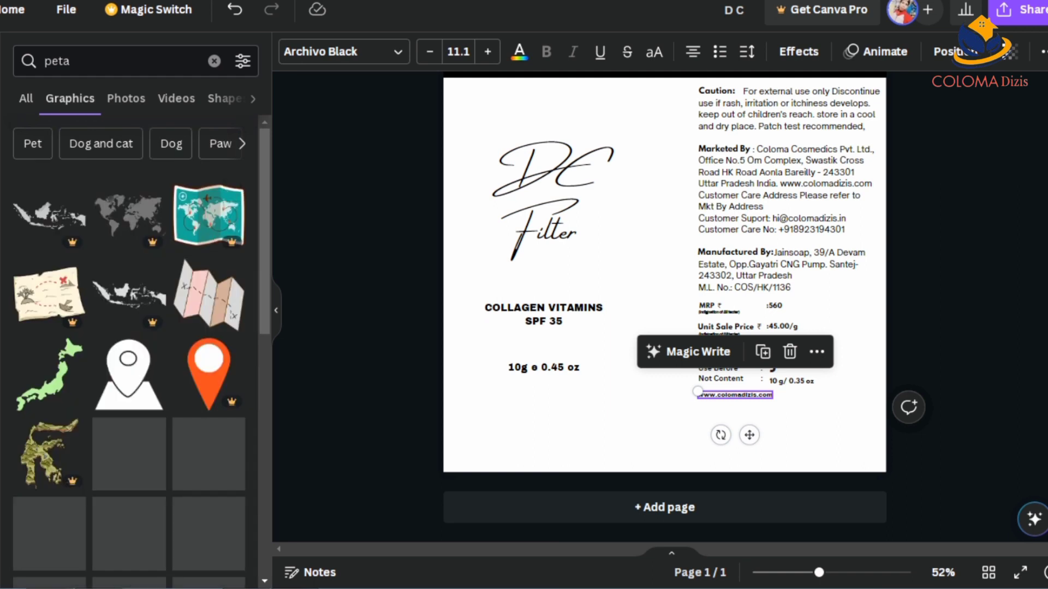
scroll(131, 339, down, 5)
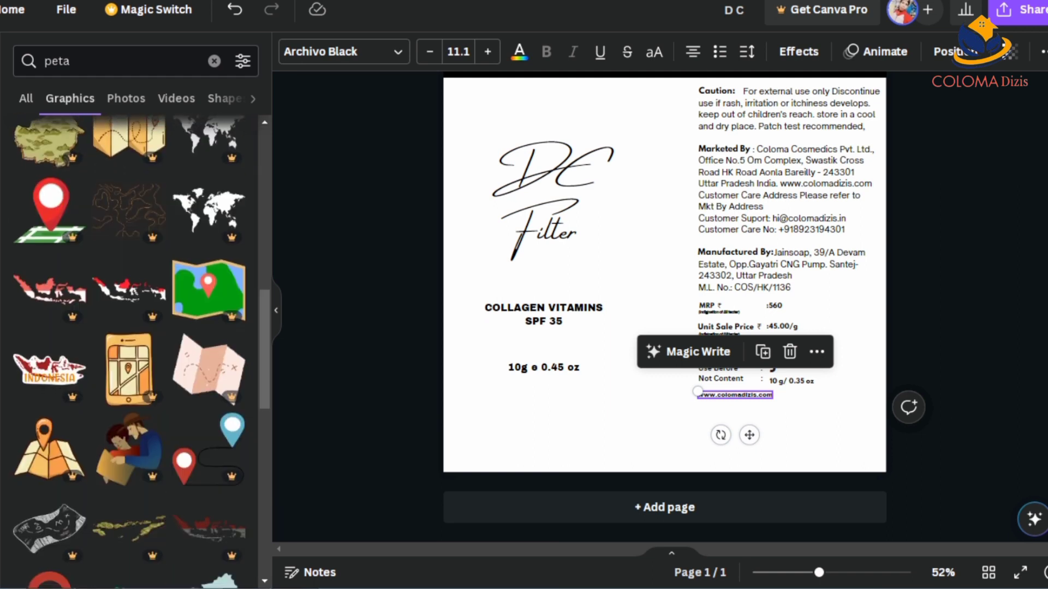
Search the elements library for "Hard" and for "dil", looking at the graphics.
click(214, 60)
text(Hard)
key(Return)
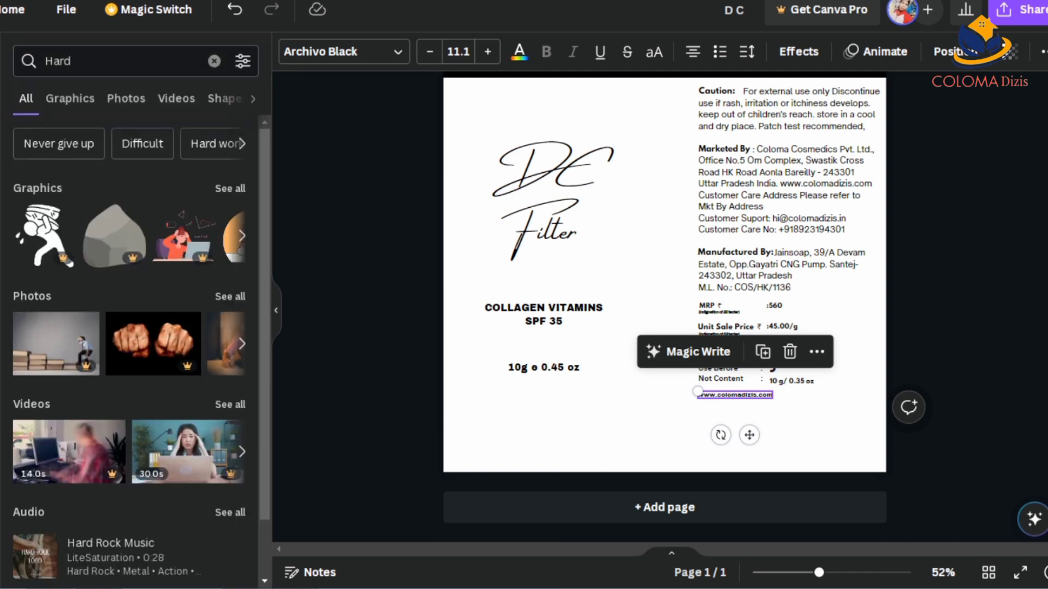
click(109, 61)
click(214, 61)
text(dil)
key(Return)
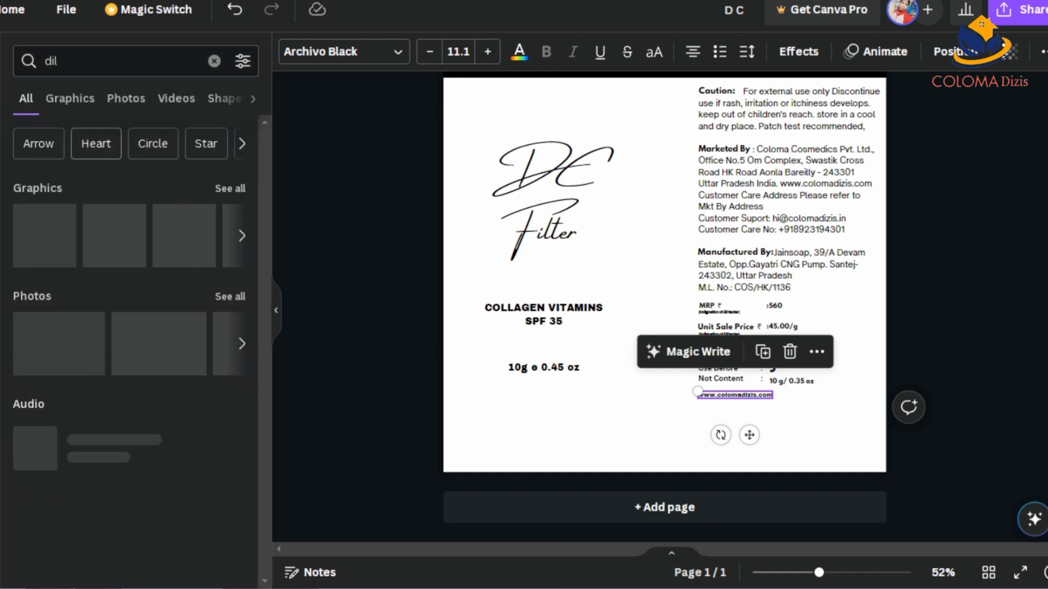
click(70, 98)
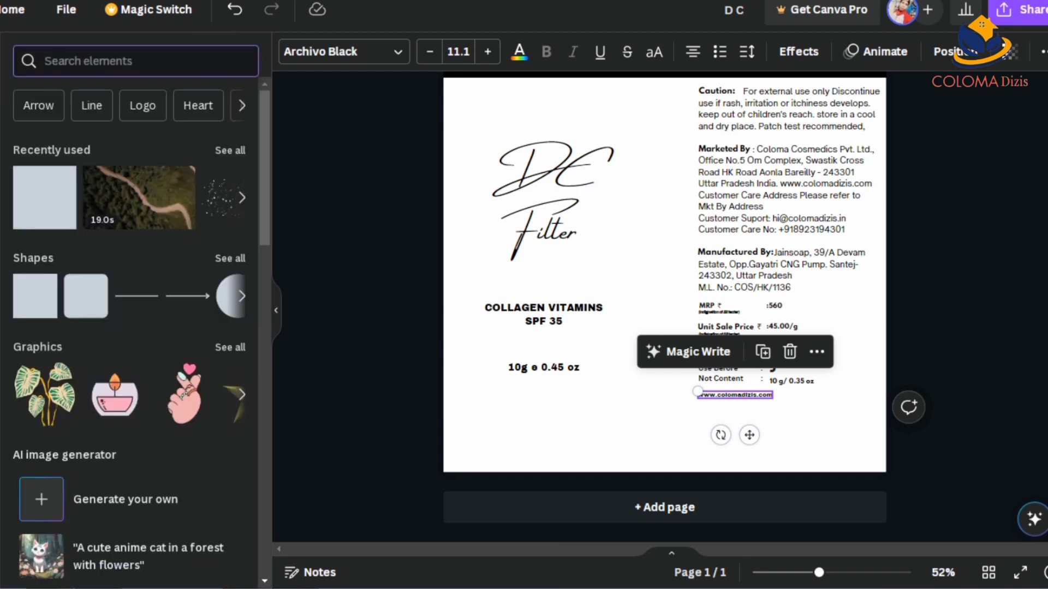
Search the elements for "hard" and look through the Korea Clean Lined Gradient graphics collection.
text(hard)
key(Down)
key(Return)
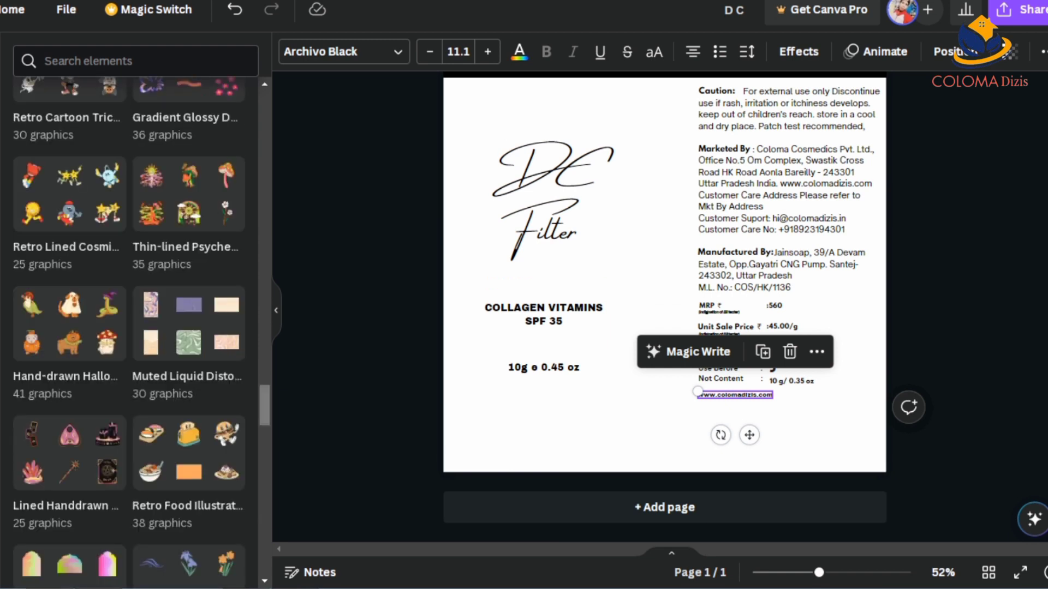
click(70, 390)
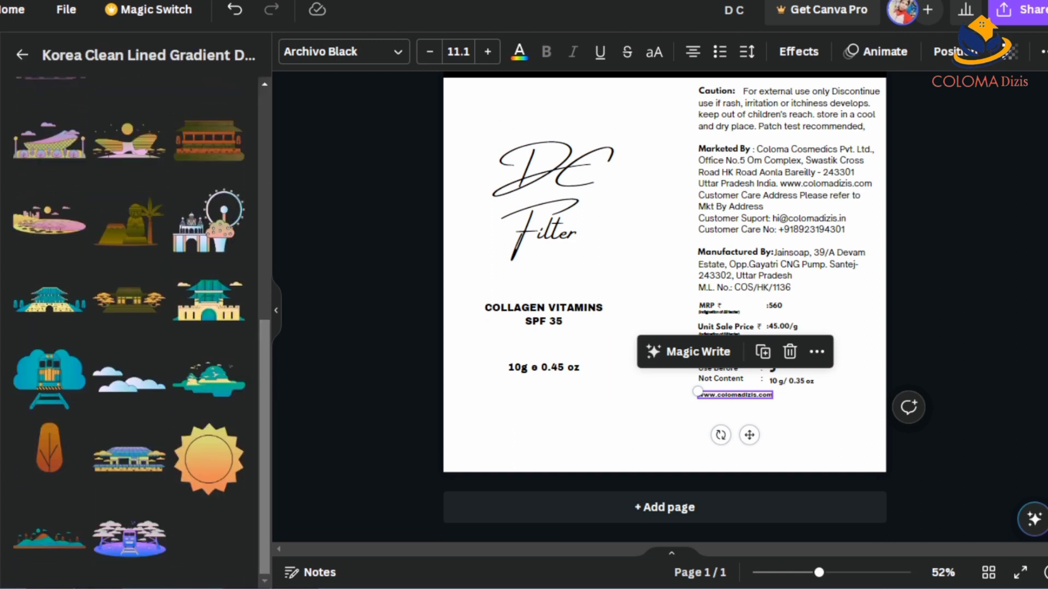
click(22, 54)
Search the elements library for "cat" and place a small outlined cat face below the website line.
click(109, 60)
text(cat)
key(Return)
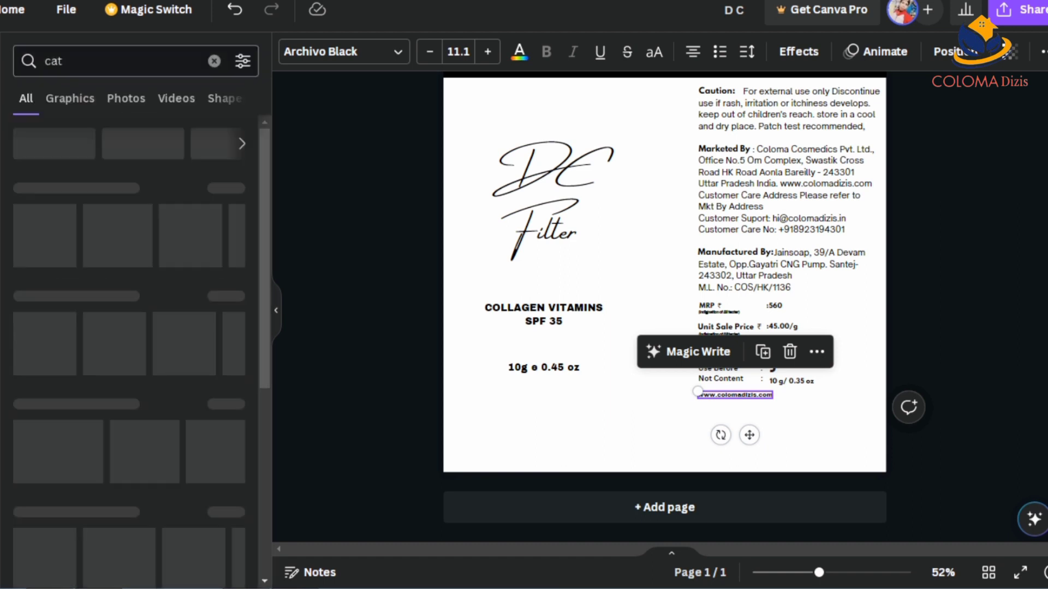
scroll(129, 350, down, 10)
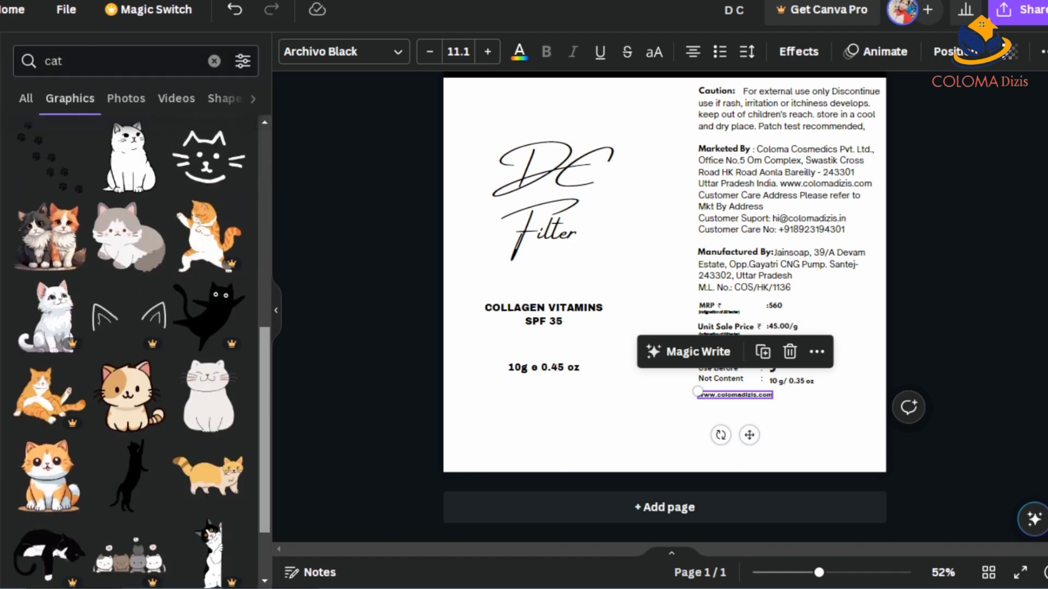
scroll(129, 349, down, 4)
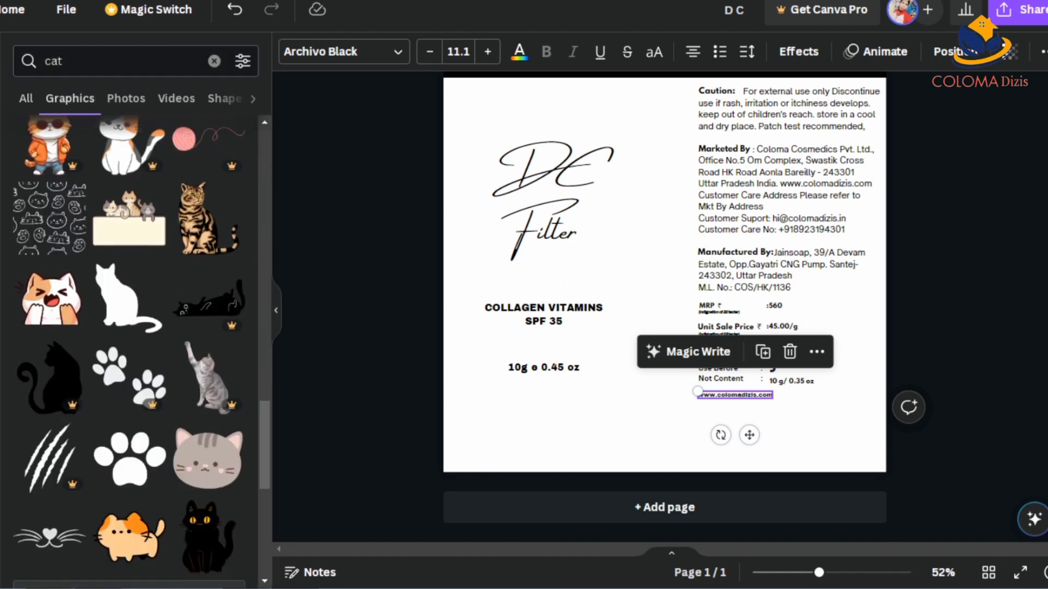
scroll(129, 349, down, 10)
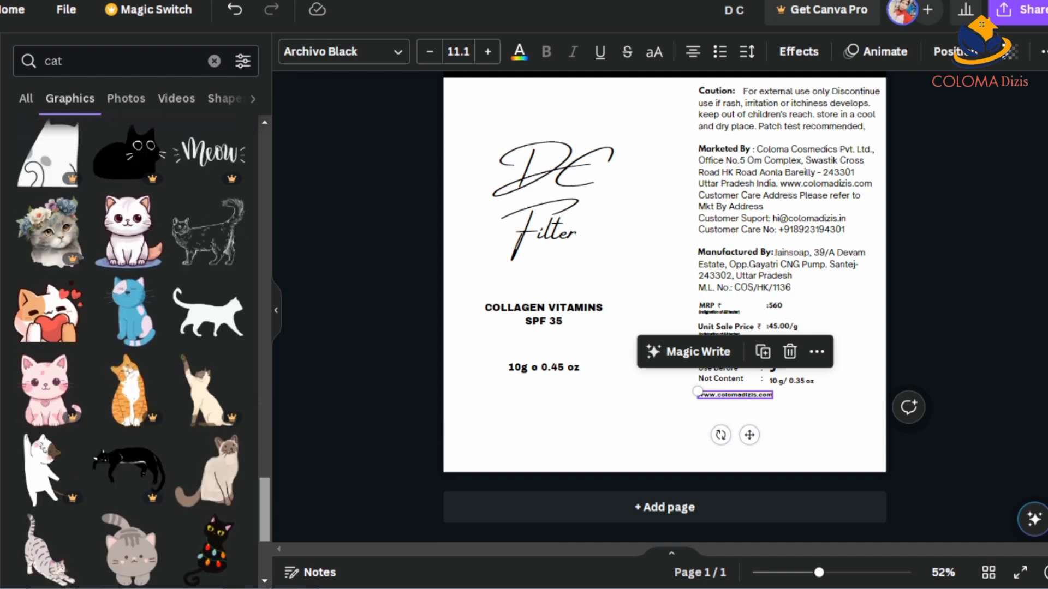
scroll(130, 349, down, 8)
click(129, 377)
drag(842, 232, 711, 435)
click(214, 60)
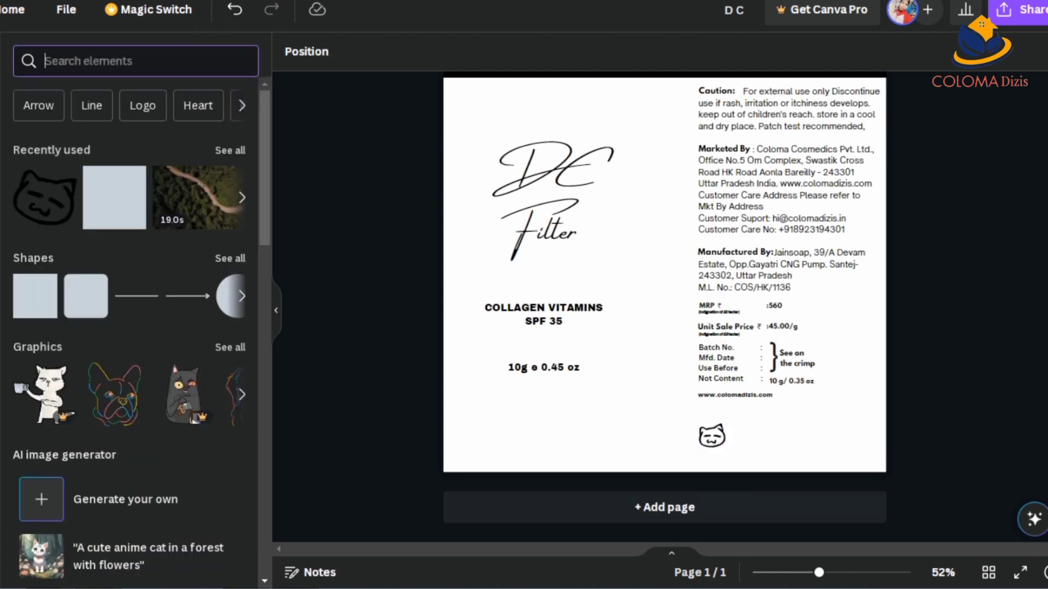
Add a heart shape, shrink it, position it beside the product name and fill it black.
click(230, 258)
scroll(129, 349, down, 5)
drag(40, 180, 649, 180)
drag(702, 124, 644, 194)
click(371, 52)
click(101, 147)
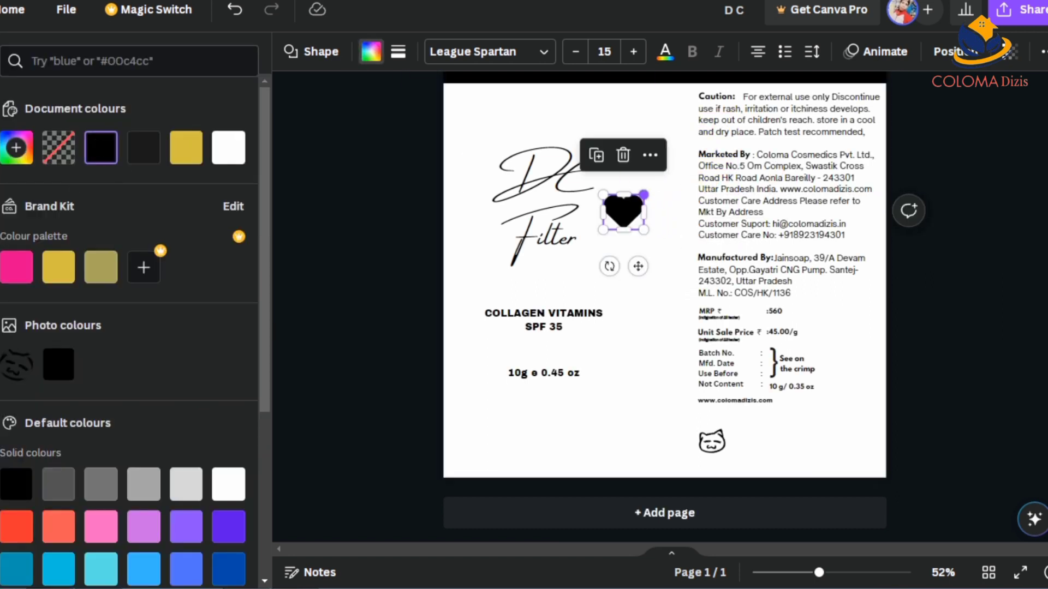
Give the black heart a solid white border and adjust the border weight.
click(398, 52)
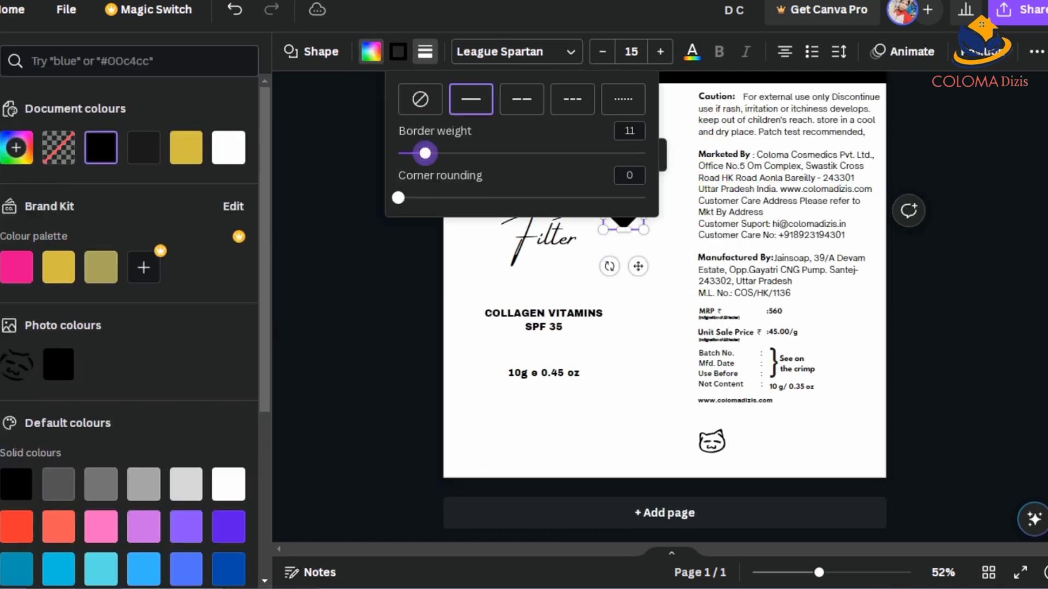
drag(424, 154, 451, 154)
click(425, 51)
click(425, 52)
click(425, 51)
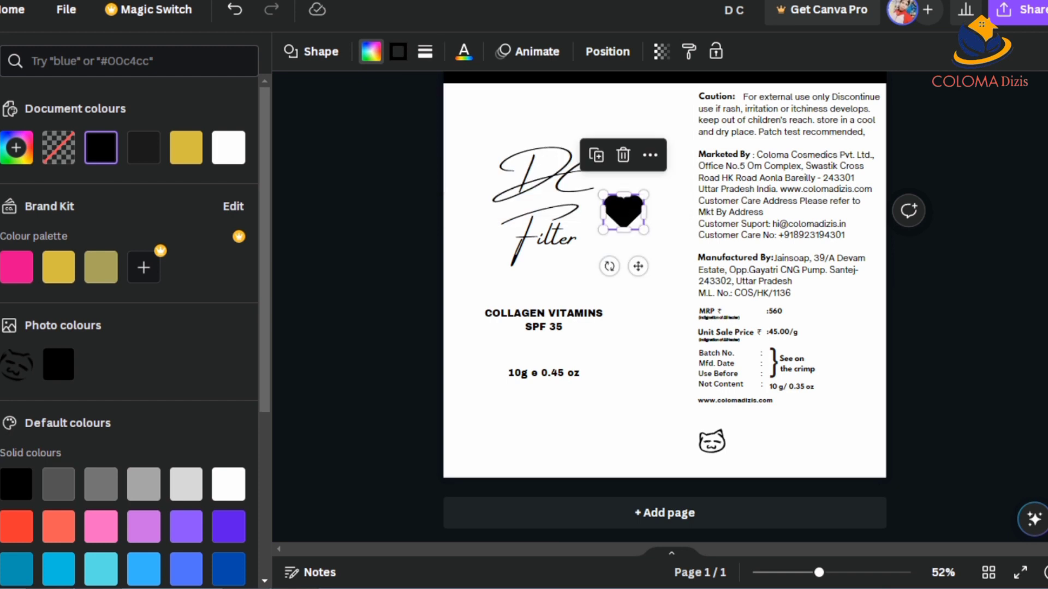
click(228, 147)
click(371, 52)
click(397, 51)
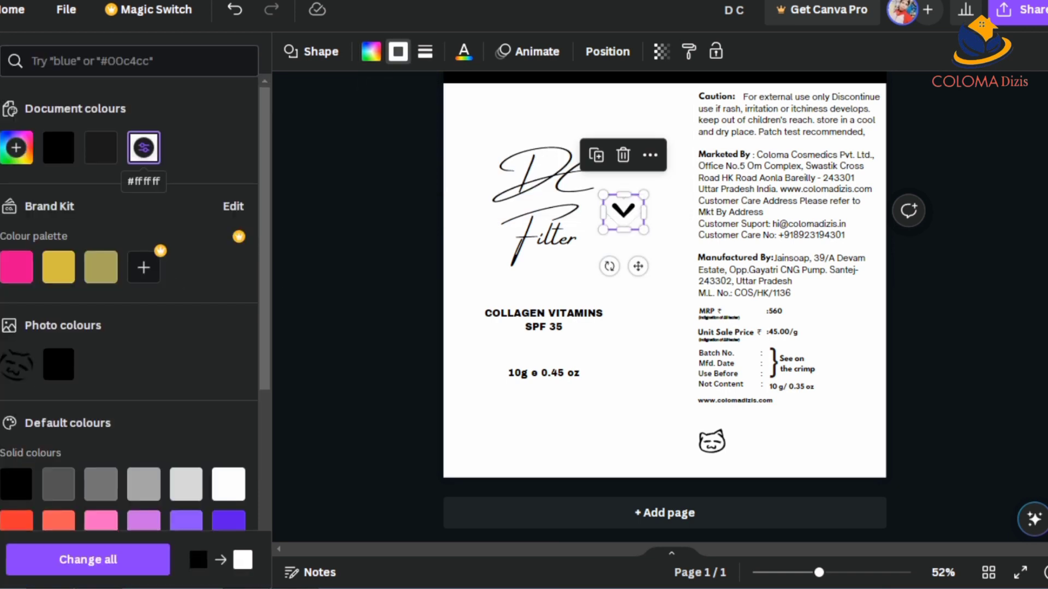
click(397, 52)
click(425, 52)
click(623, 220)
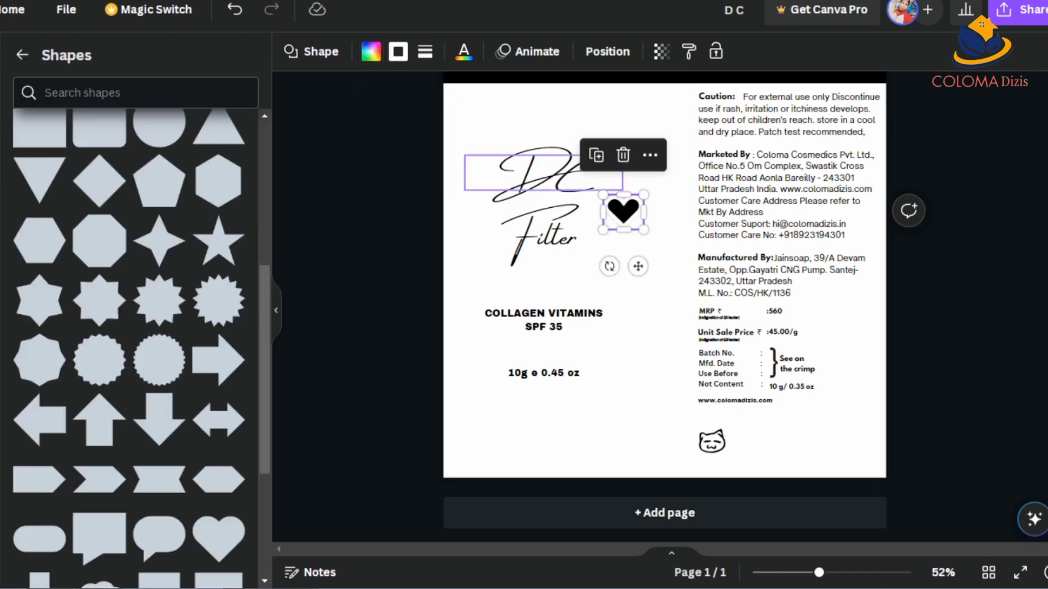
Move the heart onto the cat face below the website, layer it behind the cat and adjust the cat's placement.
drag(620, 211, 702, 433)
right_click(709, 437)
mouse_move(774, 278)
click(577, 341)
right_click(709, 437)
click(572, 373)
drag(709, 445, 712, 448)
Replace the outlined cat with the white cat face with a star from the recommended graphics, shrunk and placed just under the heart.
click(22, 55)
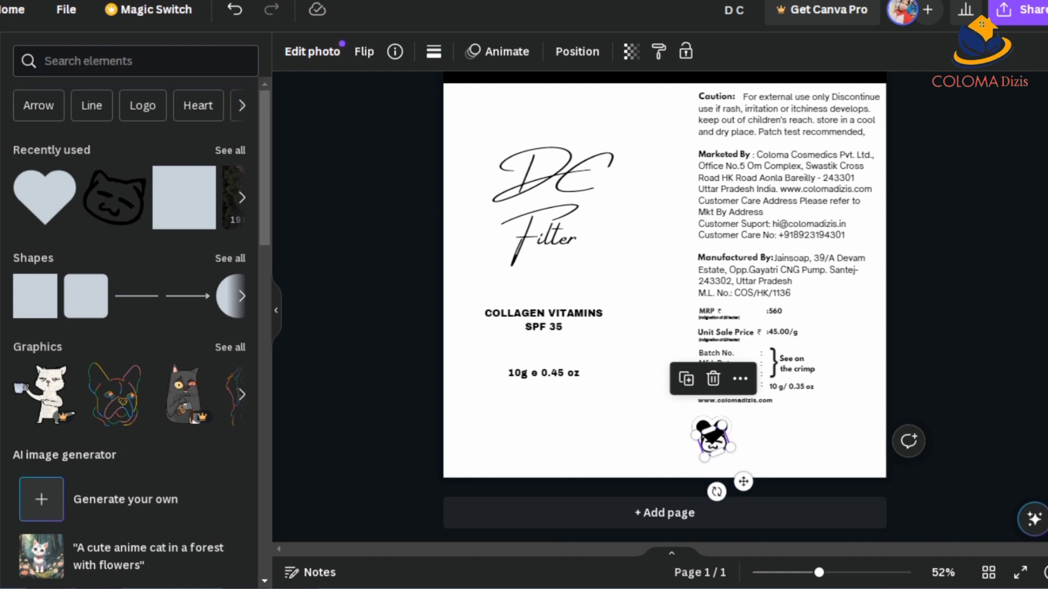
click(229, 346)
click(230, 288)
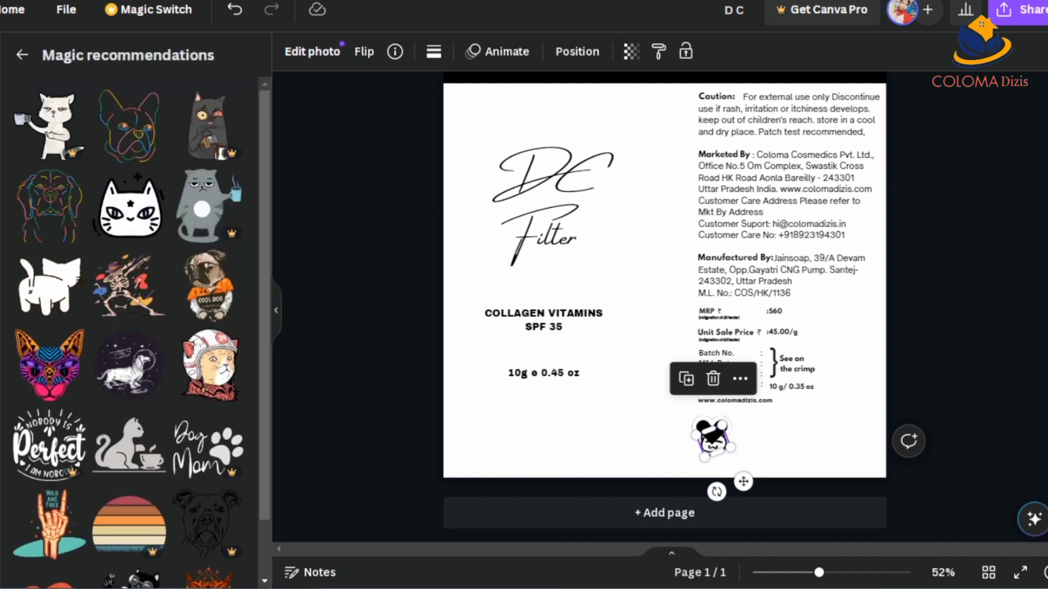
scroll(129, 327, down, 2)
click(130, 142)
drag(666, 104, 718, 421)
drag(818, 316, 713, 449)
Add a short horizontal black line beside the heart and cat graphic below the website.
click(665, 83)
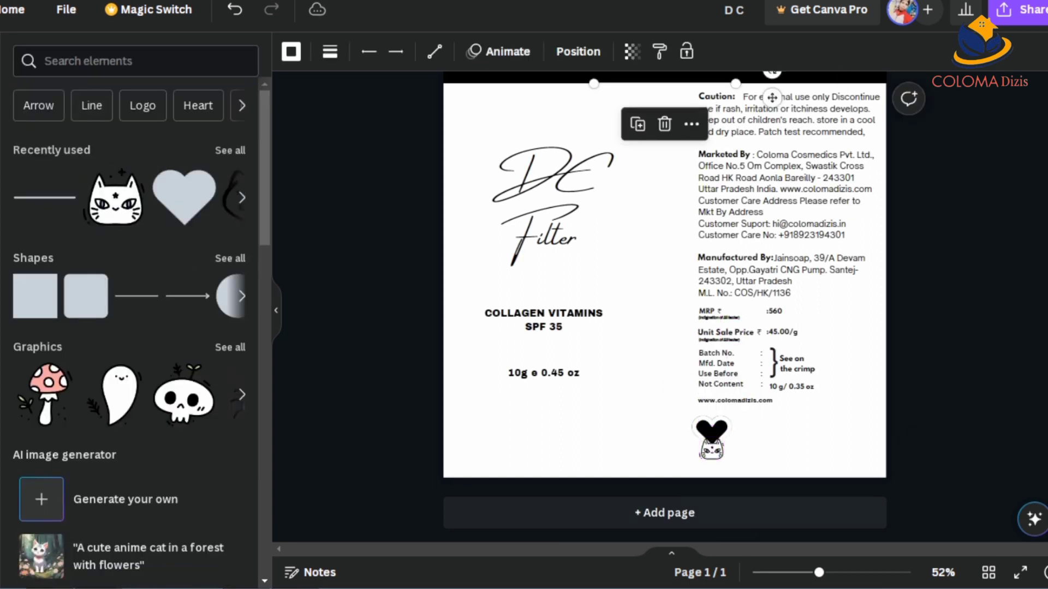
click(291, 51)
drag(665, 83, 784, 435)
drag(702, 436, 816, 434)
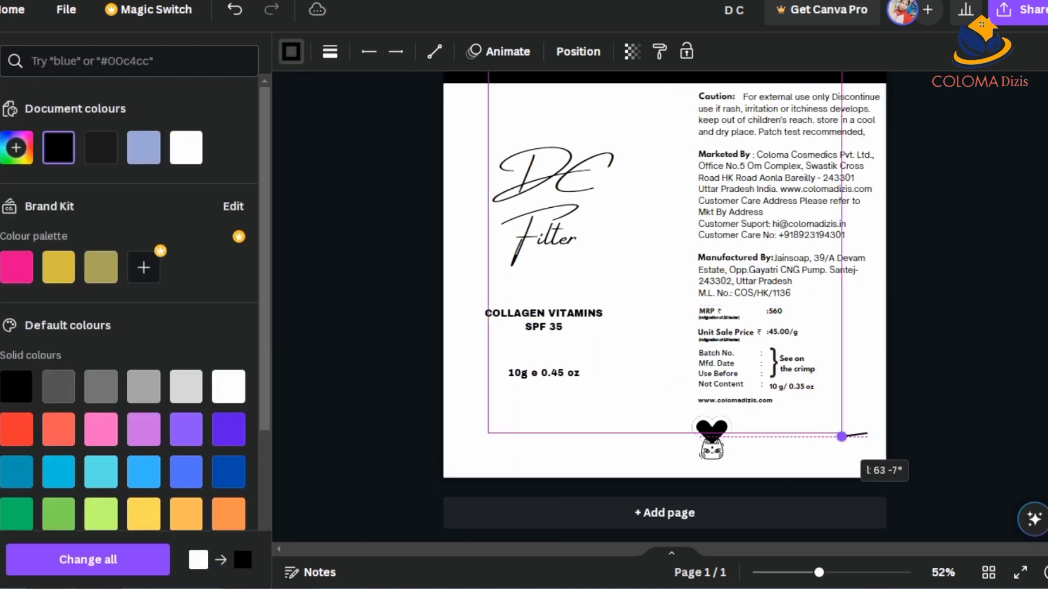
drag(925, 433, 790, 434)
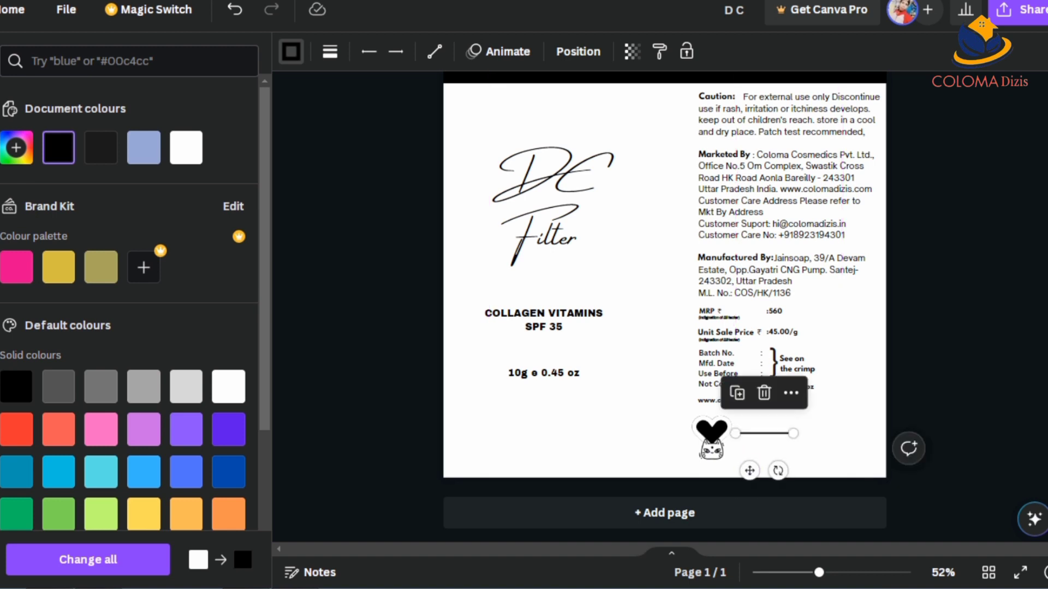
Add a heading reading "P TA" with a gap for the missing letter, and try League Spartan on it.
key(Escape)
text(t)
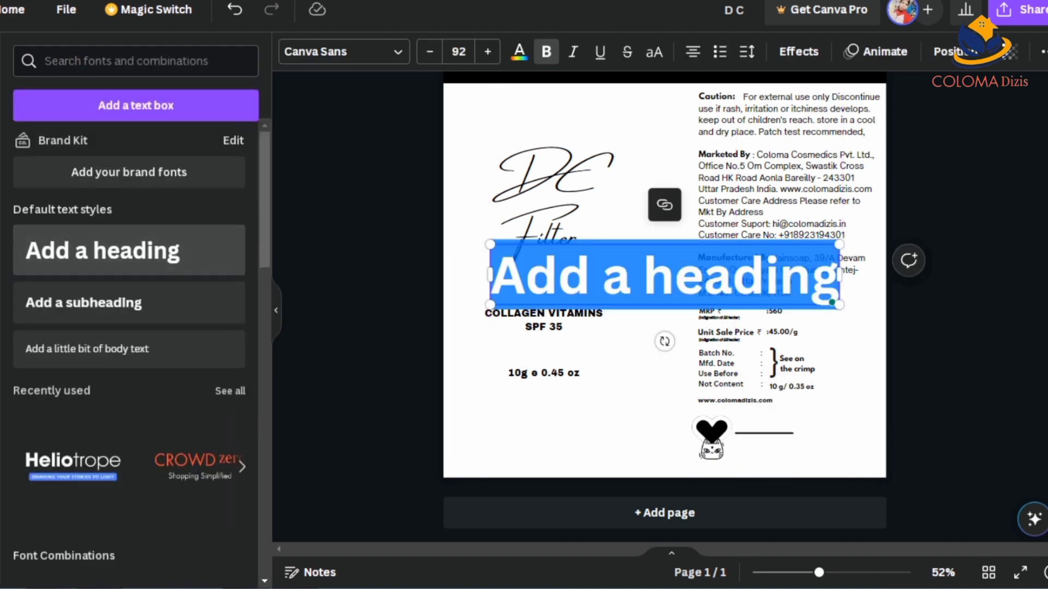
text(PeTA)
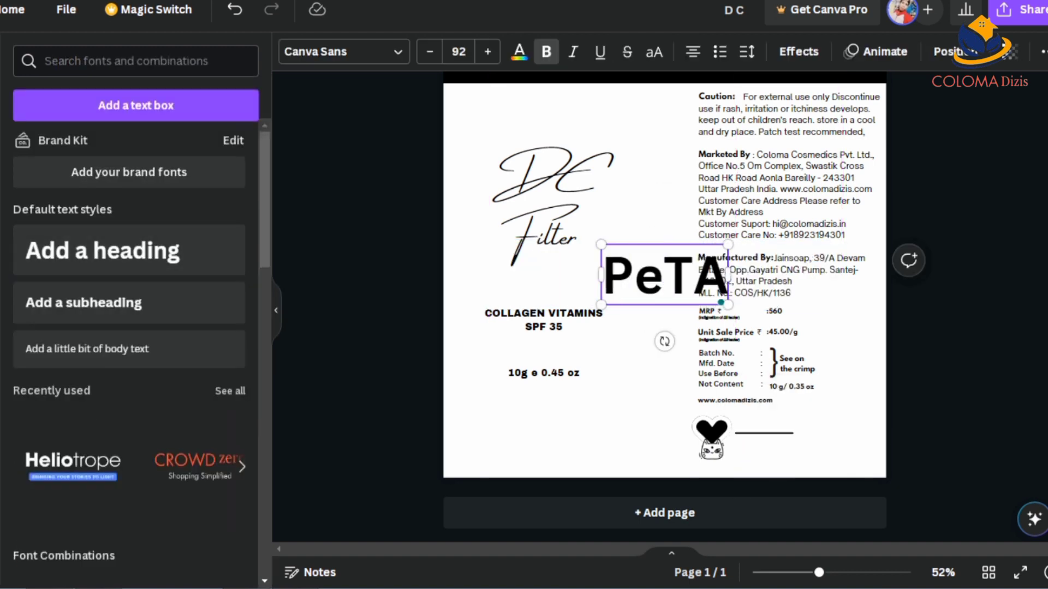
click(344, 52)
click(56, 206)
click(49, 239)
click(72, 270)
click(78, 334)
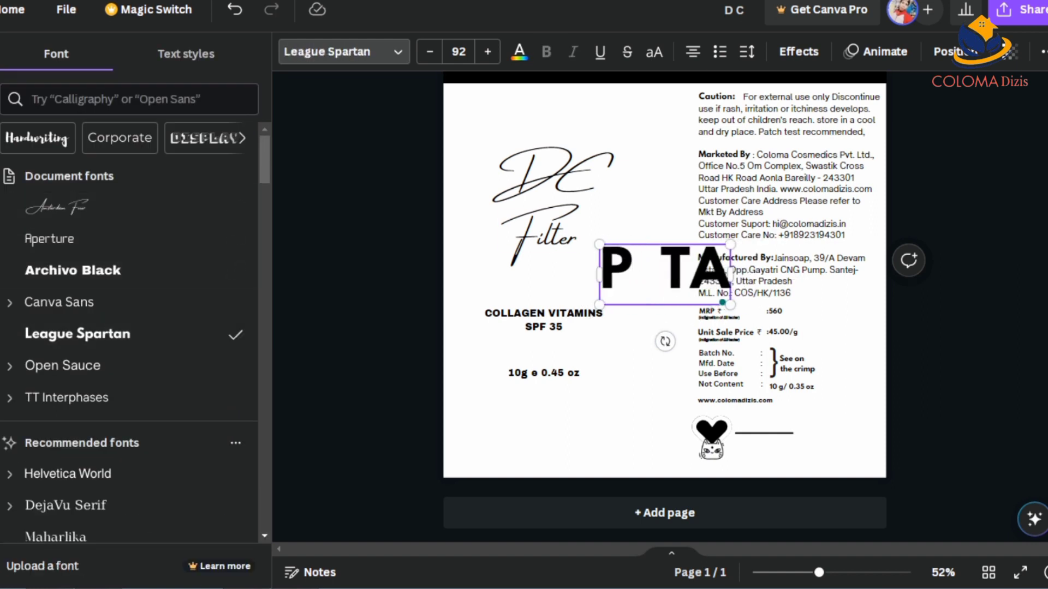
Set the "P TA" heading in Open Sauce italic, shrink it to about size 38.1 and place it on the short line.
key(Escape)
click(665, 273)
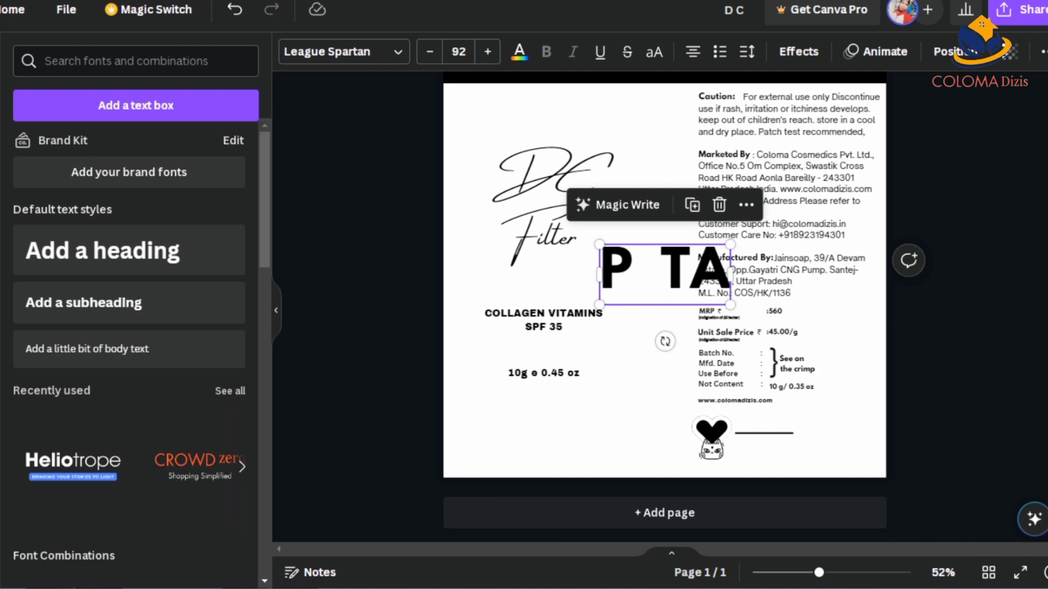
click(344, 51)
click(66, 365)
key(Escape)
drag(665, 274, 737, 377)
key(shift+Right)
drag(802, 414, 784, 434)
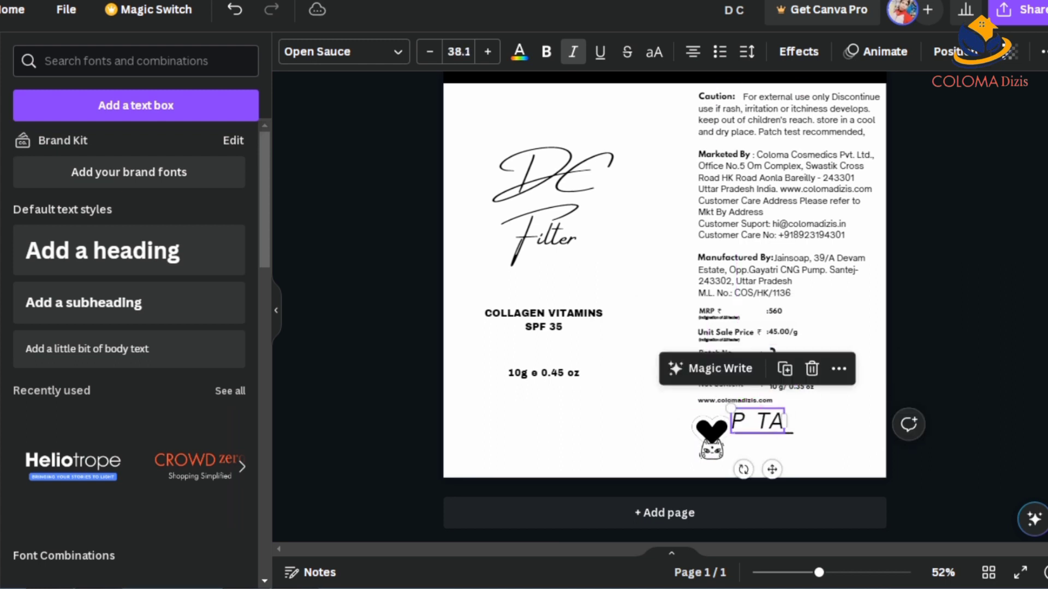
Add a separate heading "e", set its font to Nickainley and tilt it slightly.
click(102, 251)
text(e)
click(344, 51)
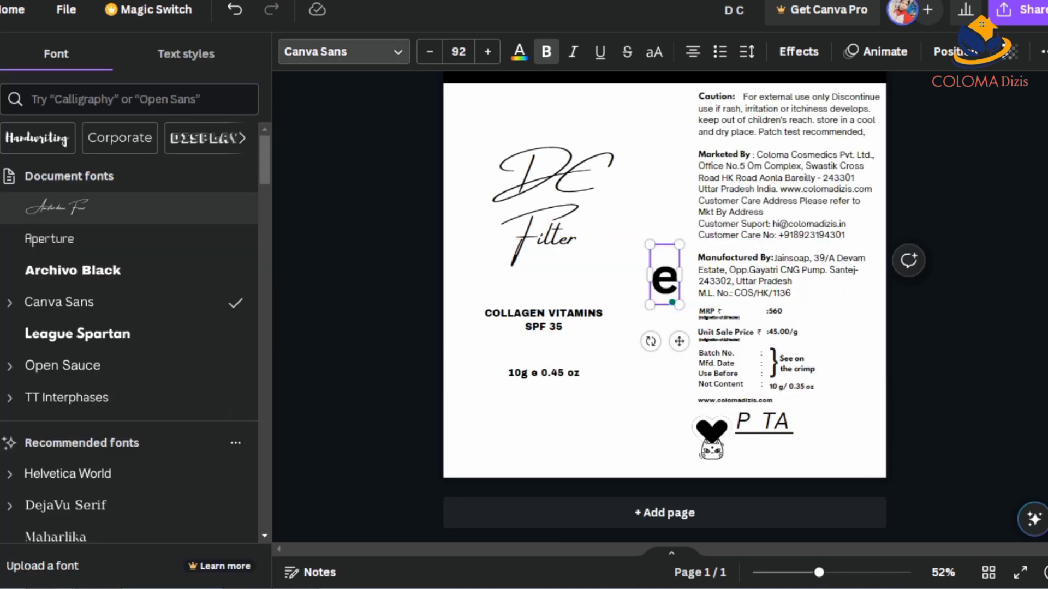
click(55, 207)
scroll(131, 273, down, 10)
click(68, 268)
scroll(130, 338, down, 15)
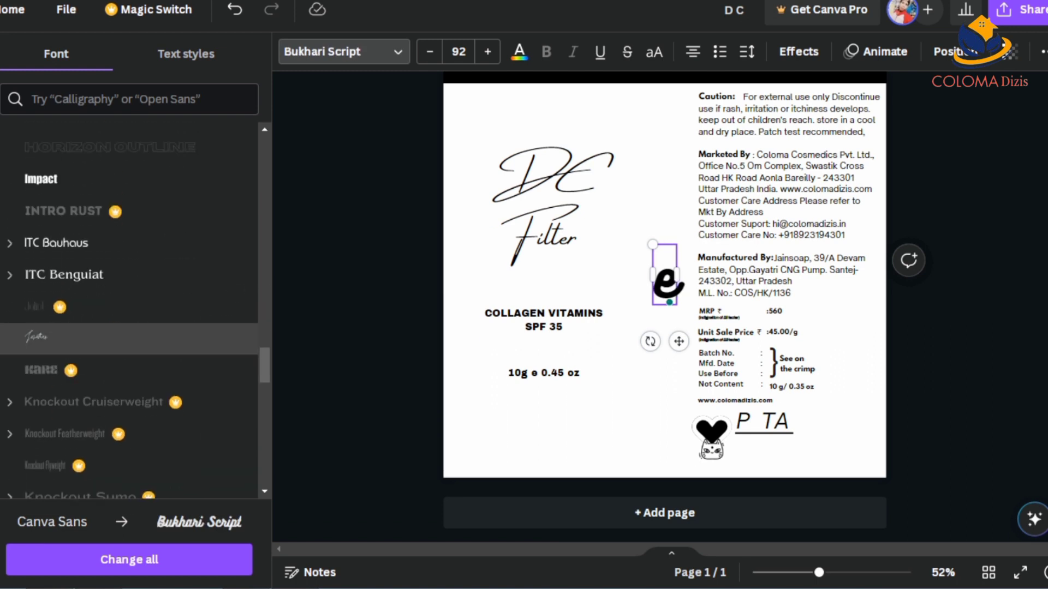
click(82, 338)
scroll(131, 311, down, 8)
click(82, 322)
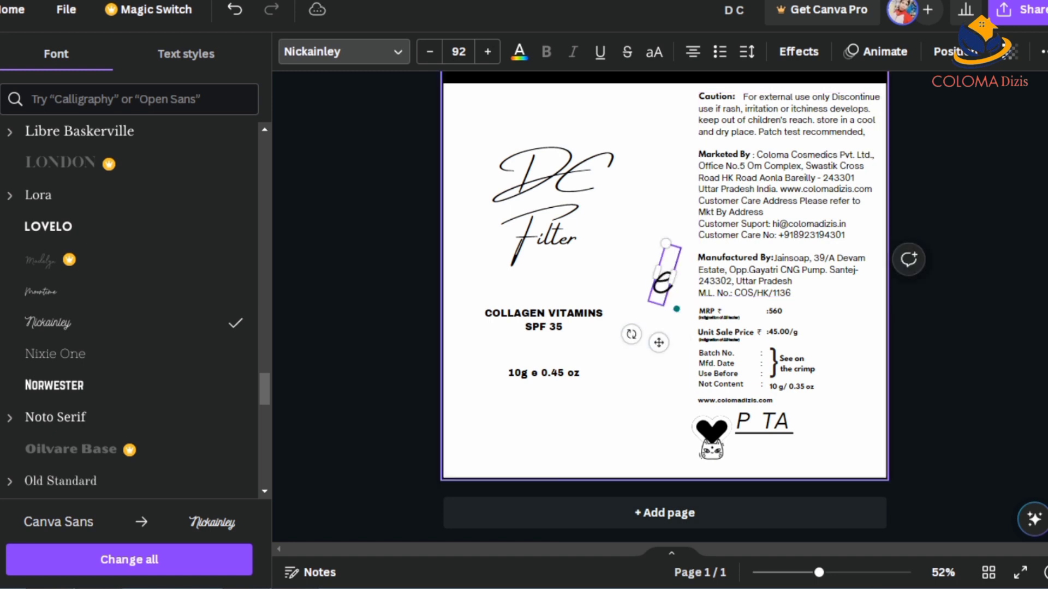
Shrink the "e" to about size 63.8 and place it in the gap between "P" and "TA".
key(Escape)
drag(665, 281, 756, 419)
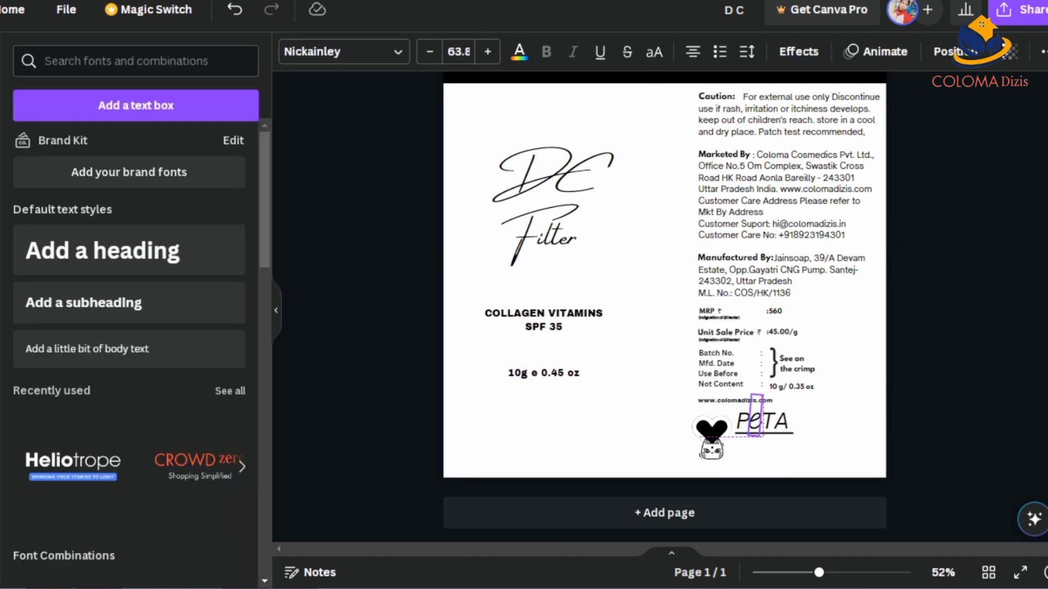
key(Escape)
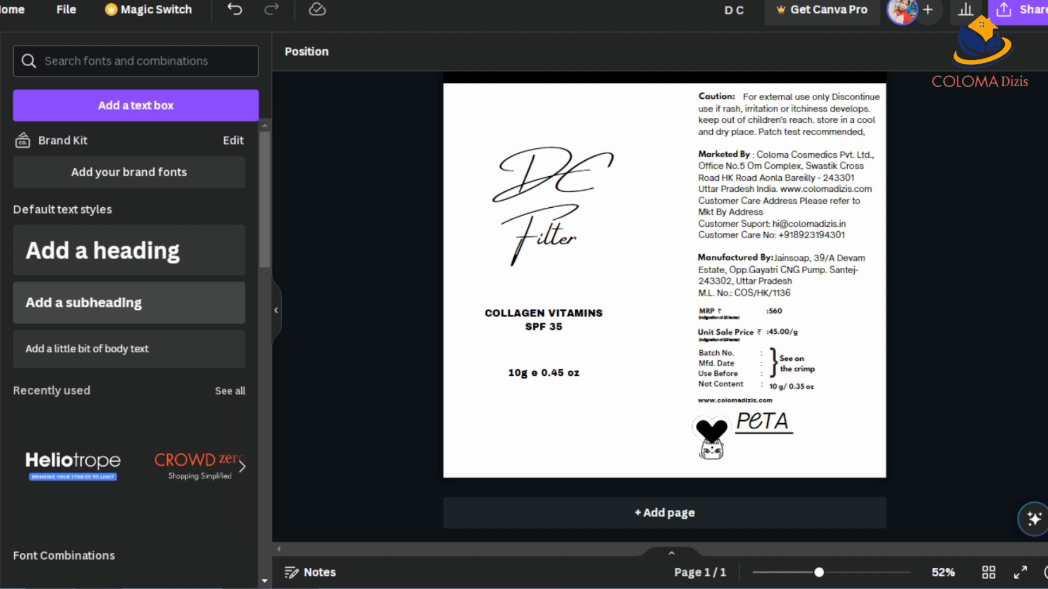
Add a subheading "APPROVED" in Libre Baskerville, shrink it to about size 16.3 and place it below the PeTA line.
click(84, 302)
text(APPROVED)
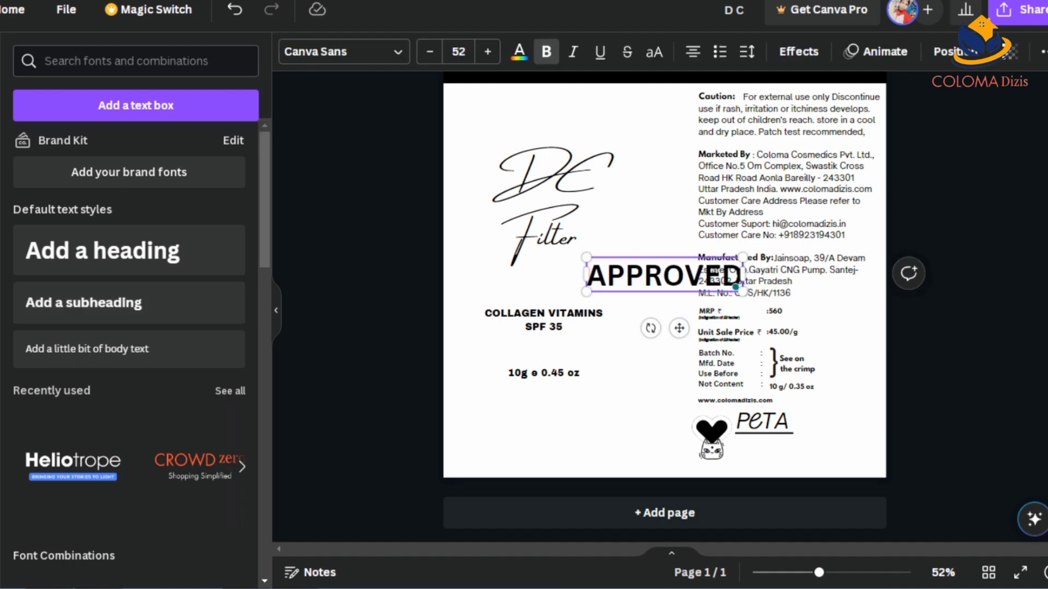
click(662, 276)
click(344, 51)
click(79, 162)
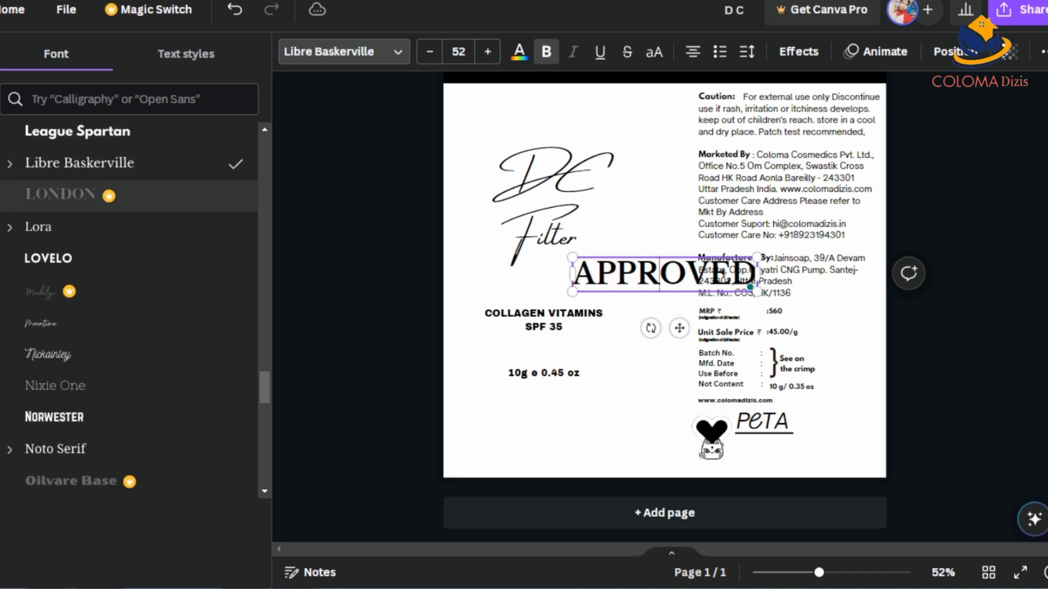
drag(572, 256, 699, 281)
drag(745, 330, 790, 485)
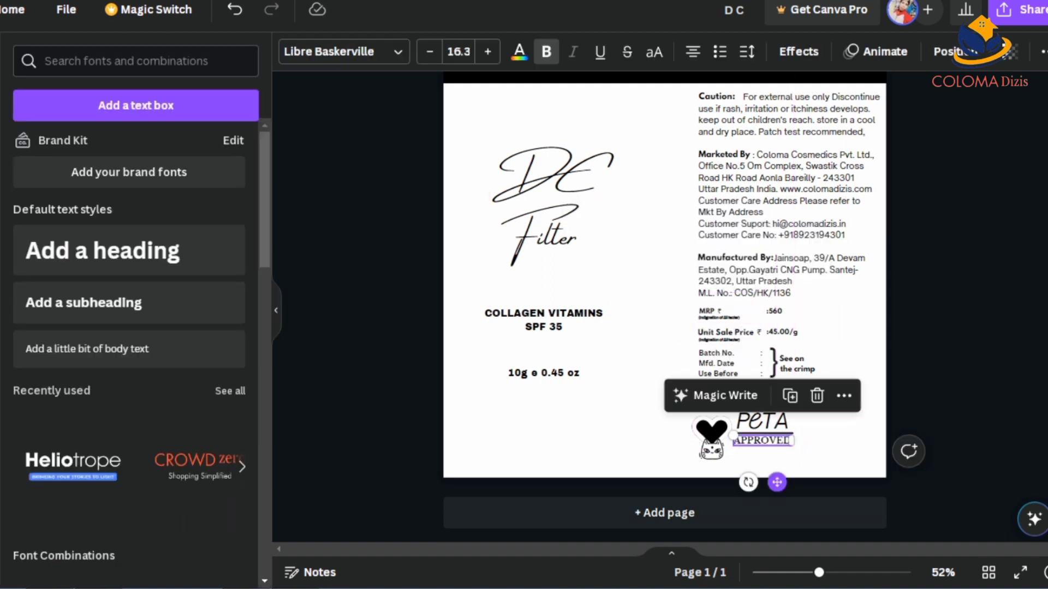
Place a copy of the line under "APPROVED" and move the cat face up so it overlaps the heart.
click(764, 434)
drag(764, 433, 771, 440)
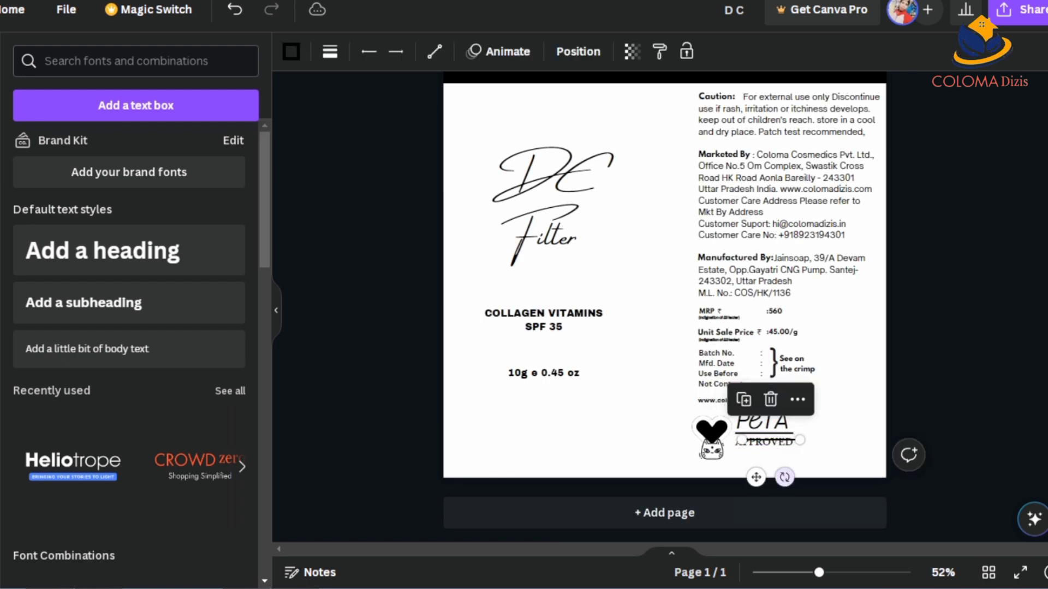
click(711, 430)
click(711, 430)
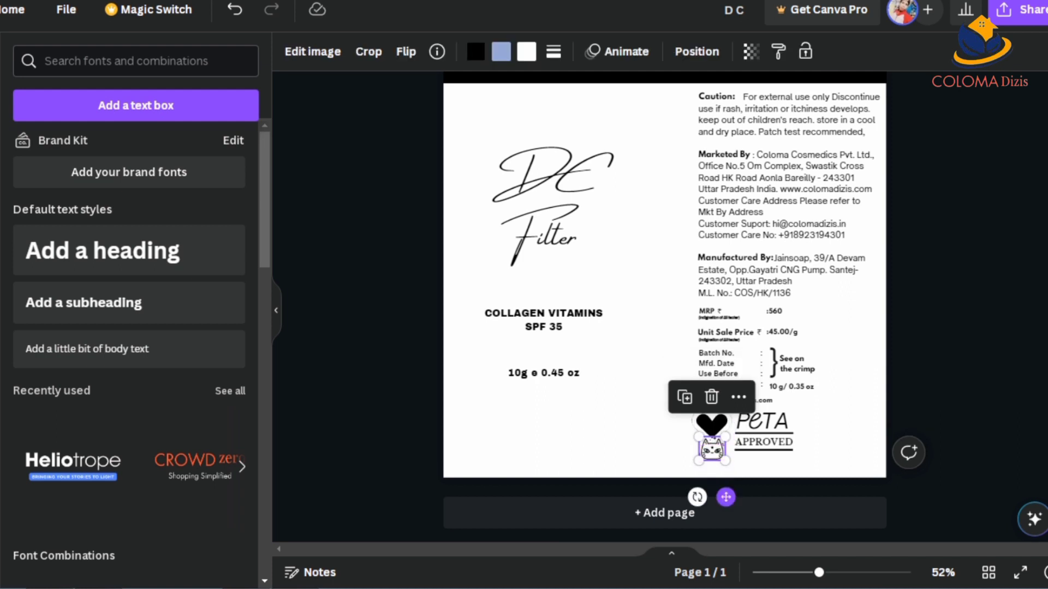
drag(711, 430, 708, 427)
Add a heading reading "Global Animal Test Policy".
click(140, 252)
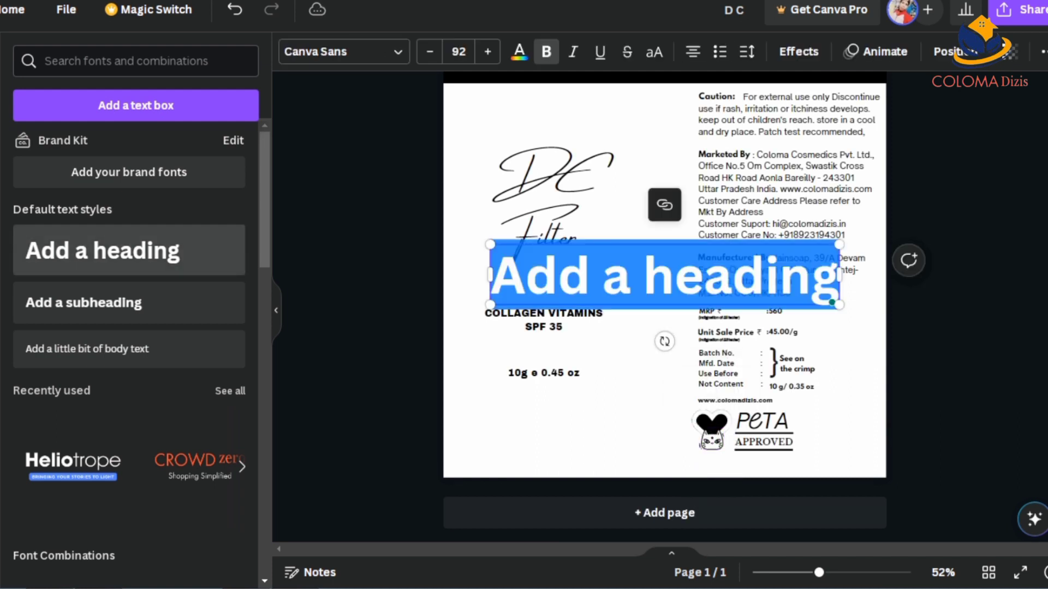
text(Globel)
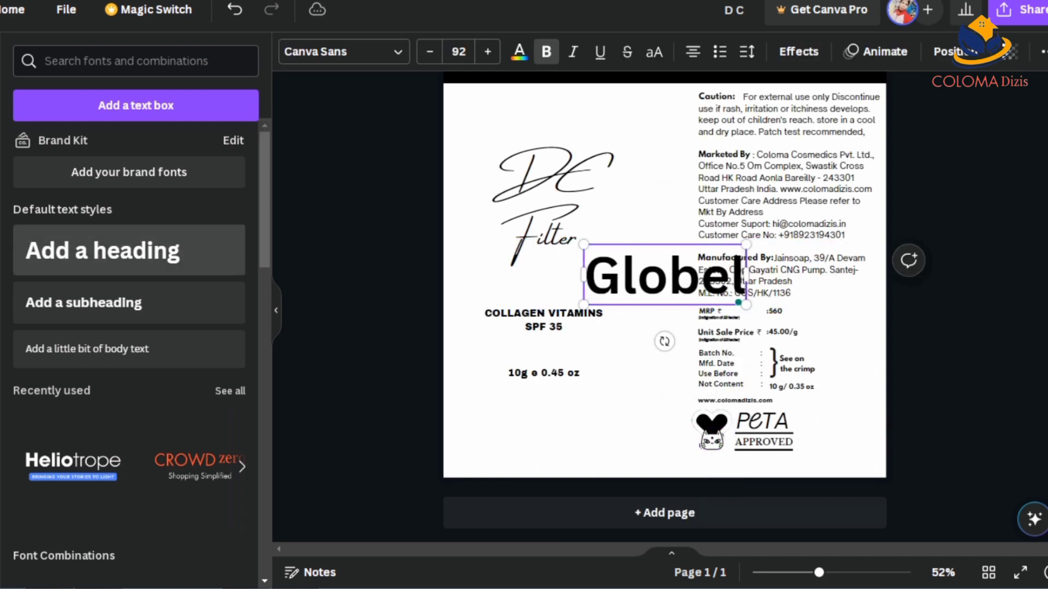
text( Animal)
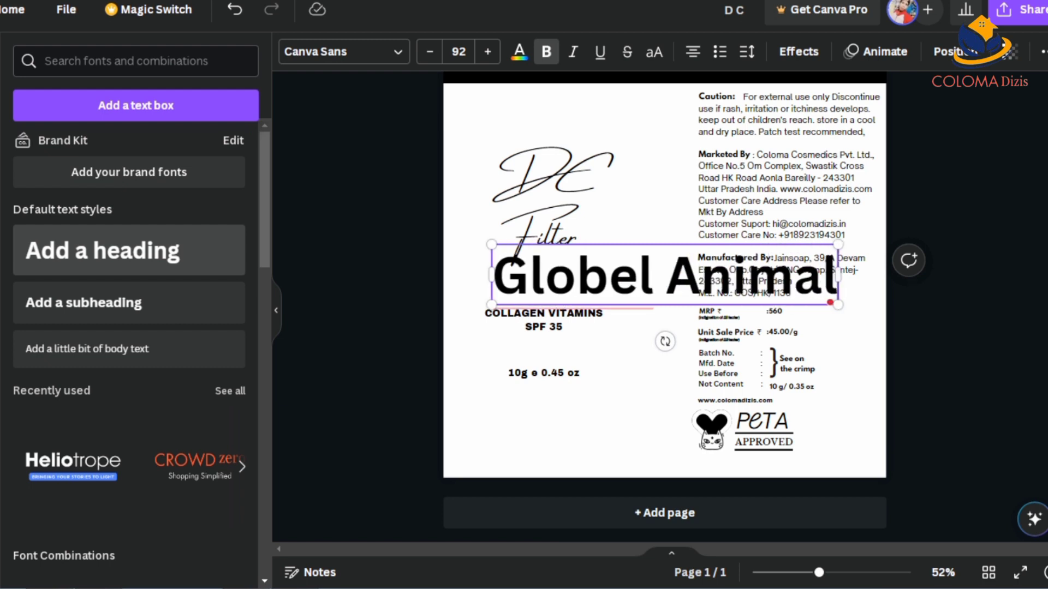
text( Test Policy)
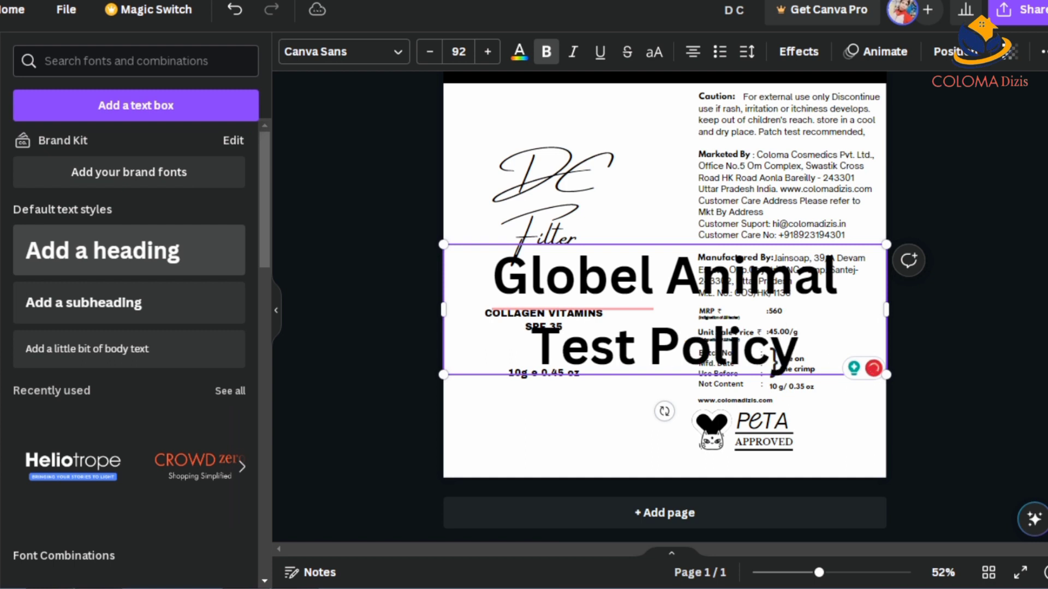
click(511, 350)
Set the "Global Animal Test Policy" heading in Shrikhand, shrink it to about size 12.6 and place it below the PeTA emblem.
drag(886, 309, 966, 327)
drag(966, 374, 772, 392)
drag(772, 349, 816, 320)
click(343, 51)
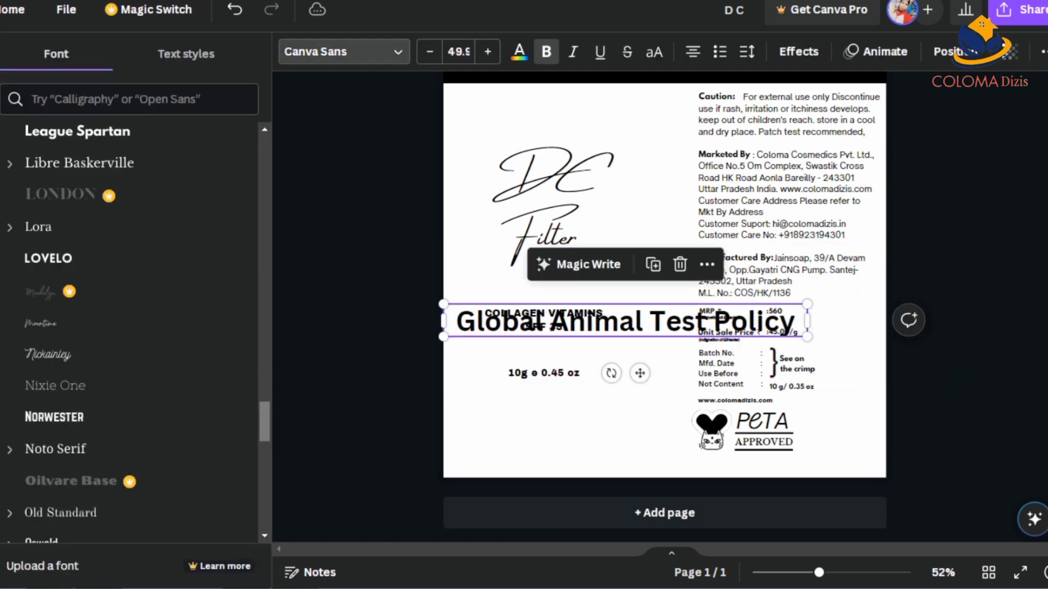
click(49, 355)
scroll(131, 439, down, 7)
click(131, 438)
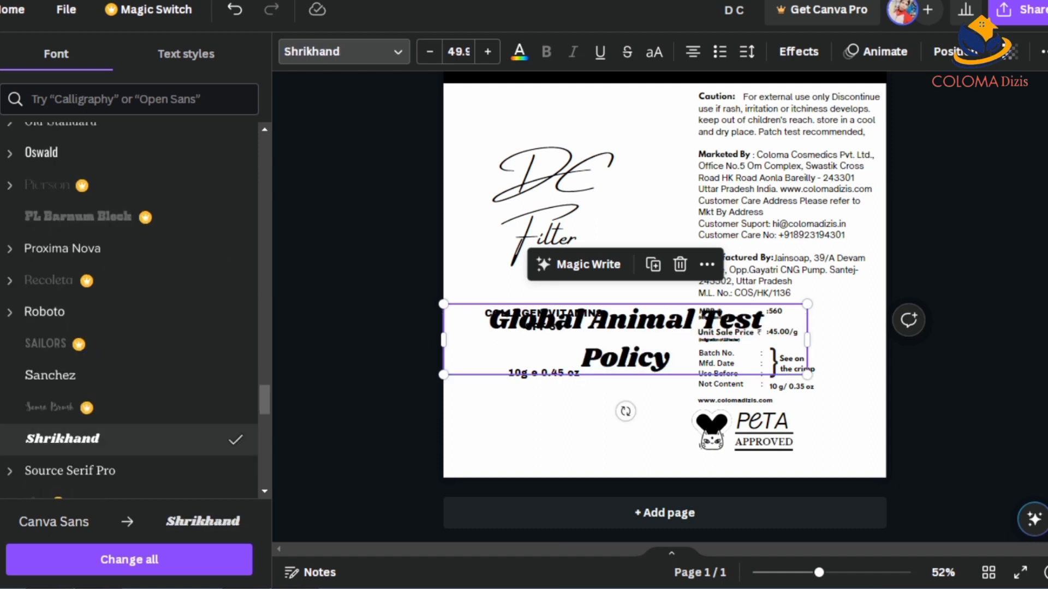
drag(807, 339, 895, 327)
drag(443, 306, 690, 453)
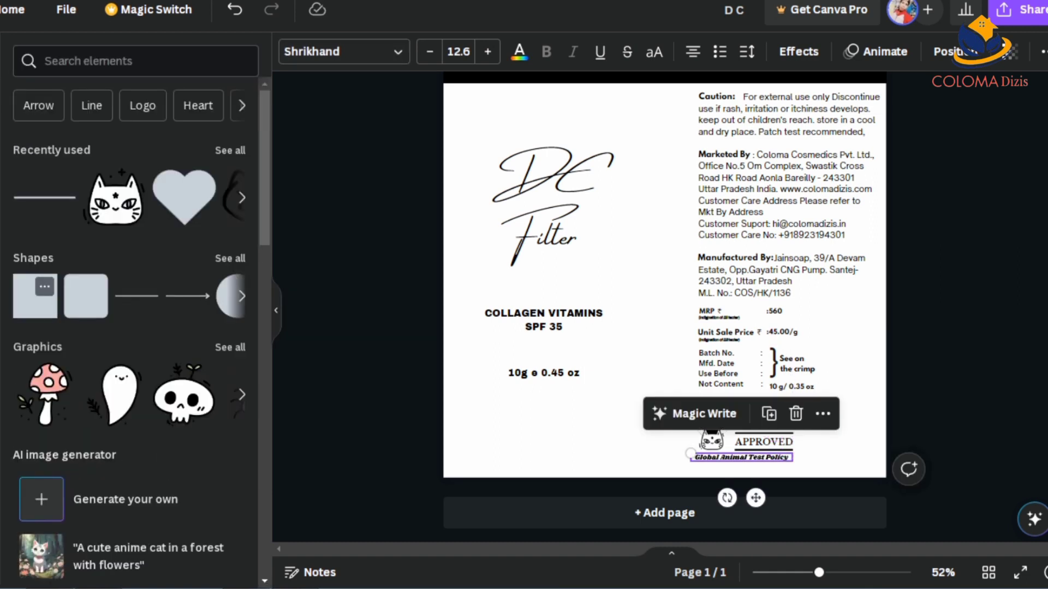
Add a circle shape to the white area of the label and fill it white.
scroll(35, 296, right, 2)
scroll(35, 296, down, 2)
key(Escape)
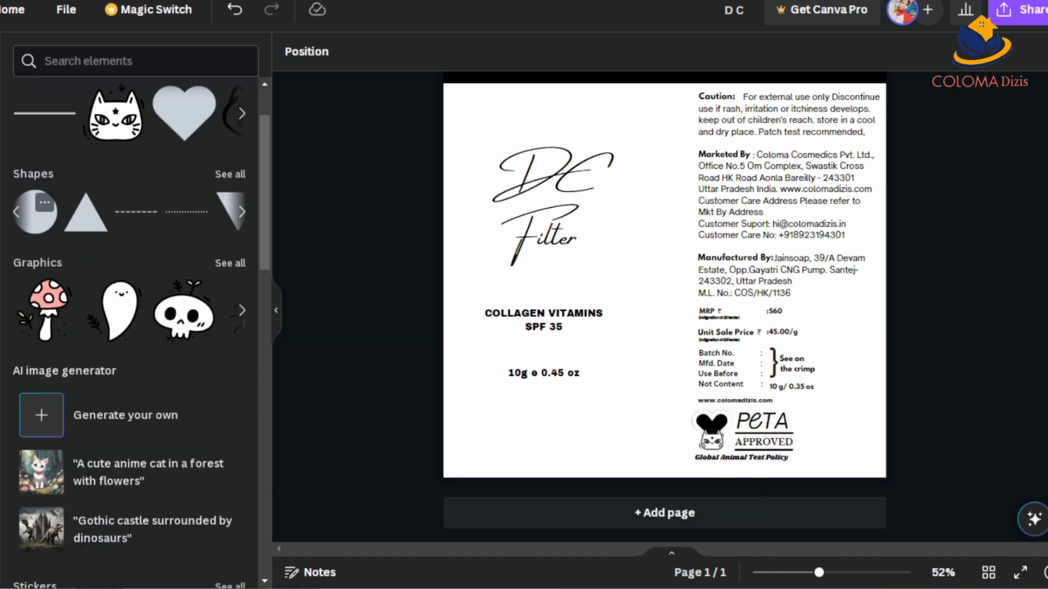
click(35, 212)
drag(665, 109, 654, 341)
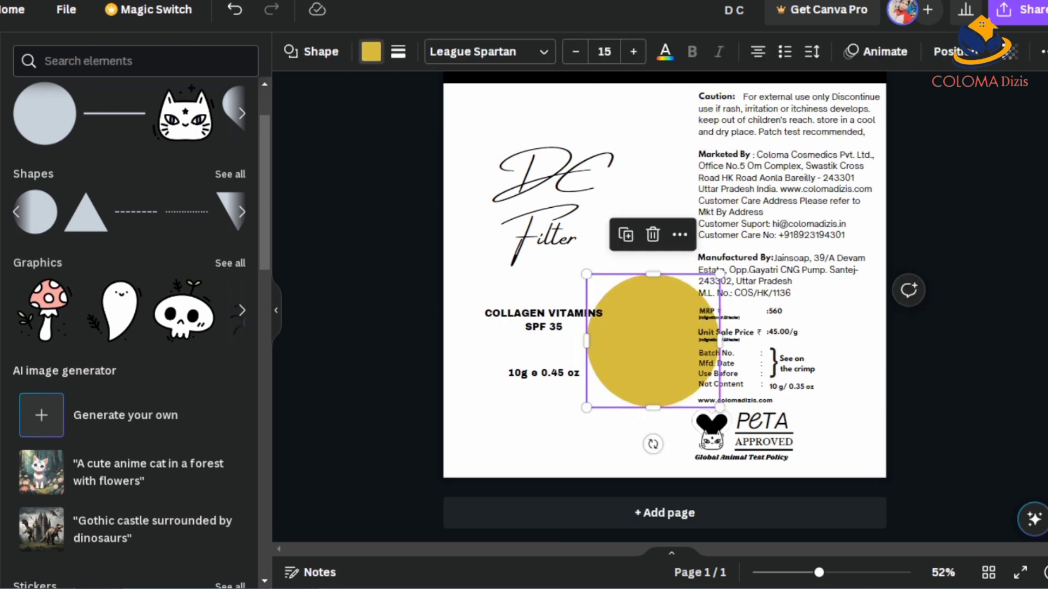
click(311, 52)
click(371, 51)
click(229, 429)
Give the circle a solid black border and nest a smaller copy with border weight 5 inside it, beside the "Not Content" line.
click(398, 51)
click(470, 99)
drag(409, 154, 433, 153)
click(652, 341)
drag(652, 341, 807, 377)
drag(860, 432, 851, 387)
click(425, 52)
click(425, 52)
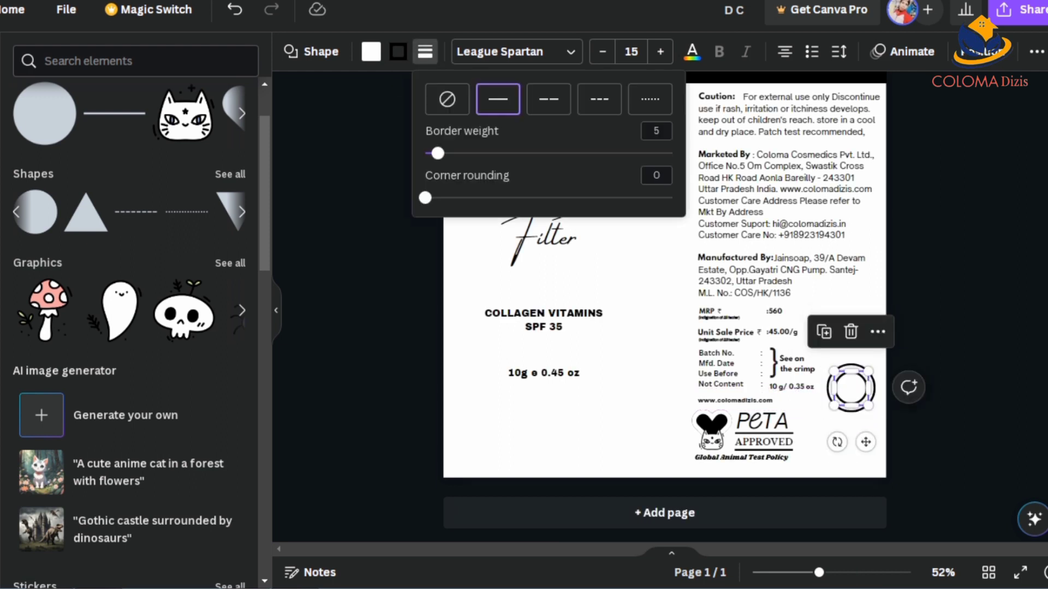
Add the red-capped mushroom graphic and shrink it to fit inside the inner circle.
click(46, 310)
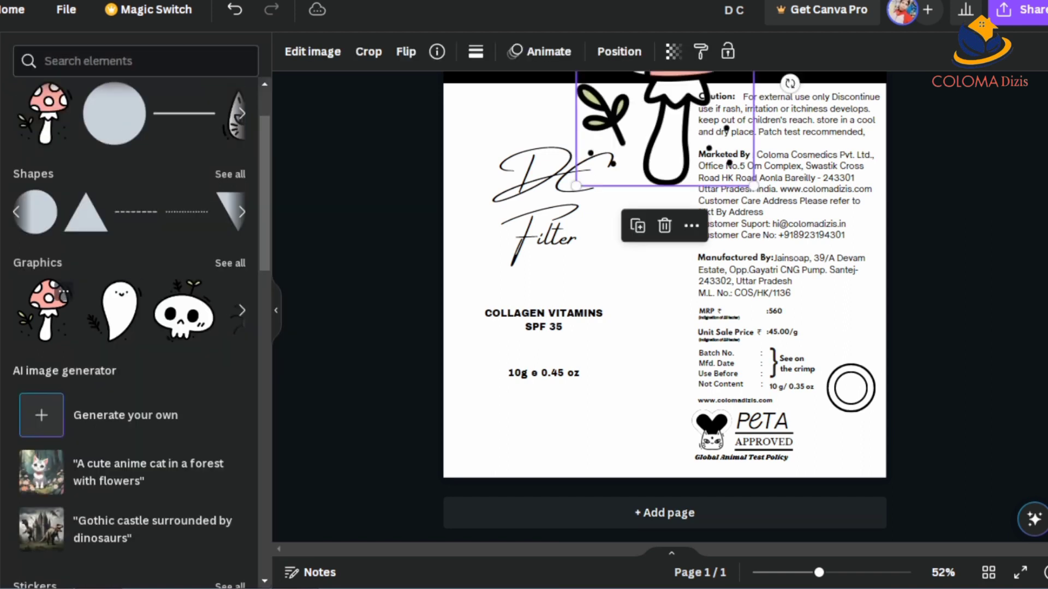
drag(773, 160, 606, 349)
drag(604, 417, 850, 386)
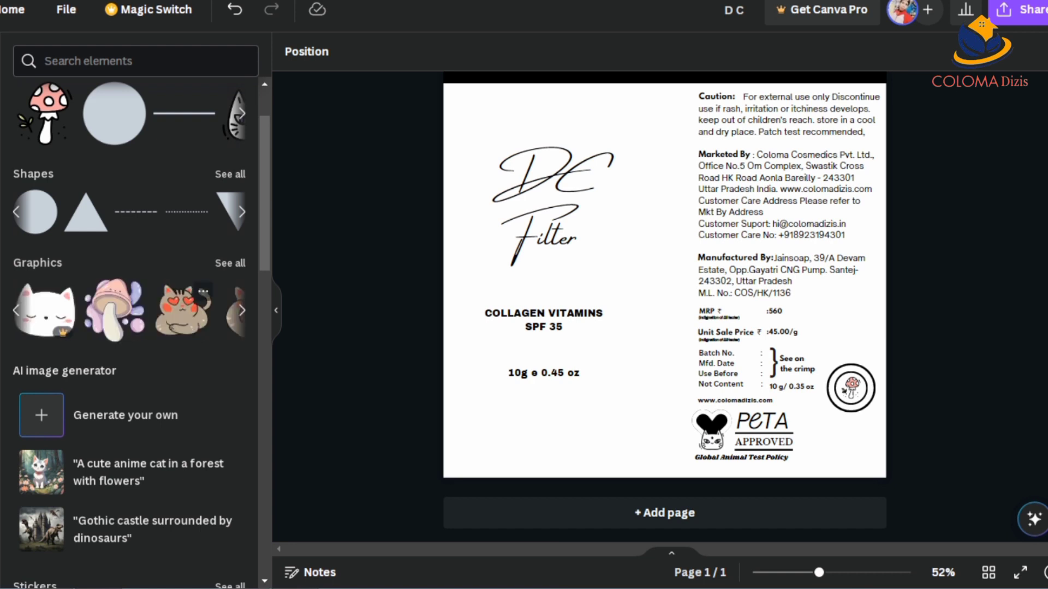
Add the heart-eyed cat graphic, shrink it and place it just below the double circle.
click(185, 311)
drag(704, 200, 835, 440)
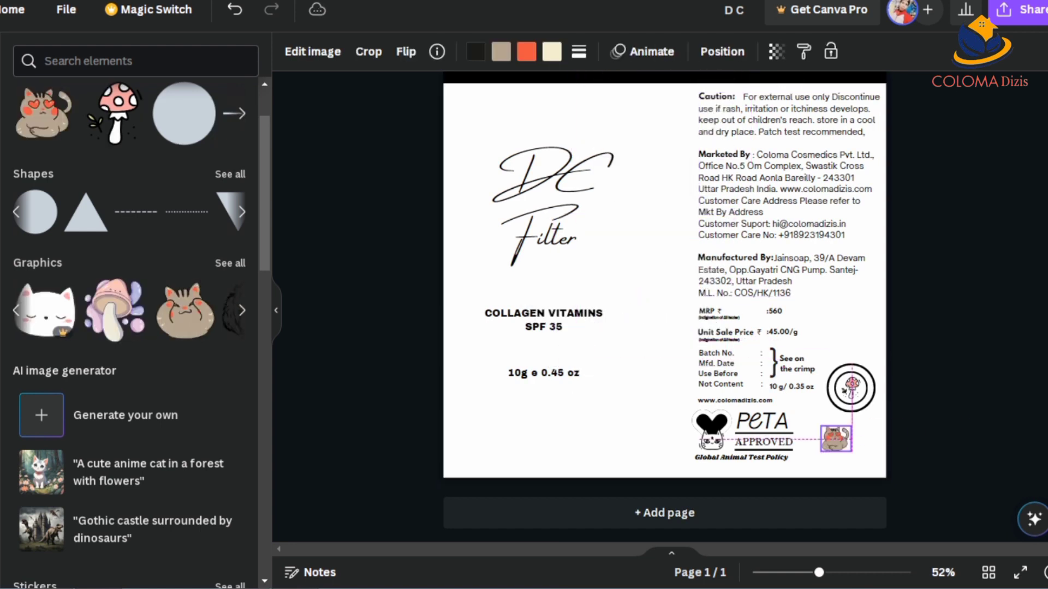
key(Escape)
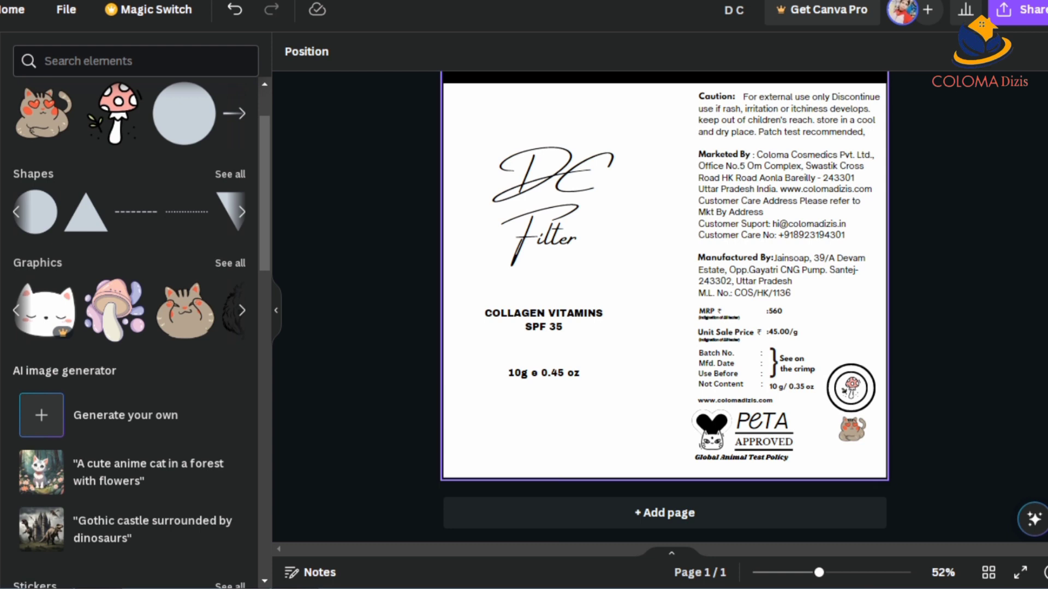
Add a square with a white fill and a solid green border in #0D8207.
scroll(131, 273, up, 2)
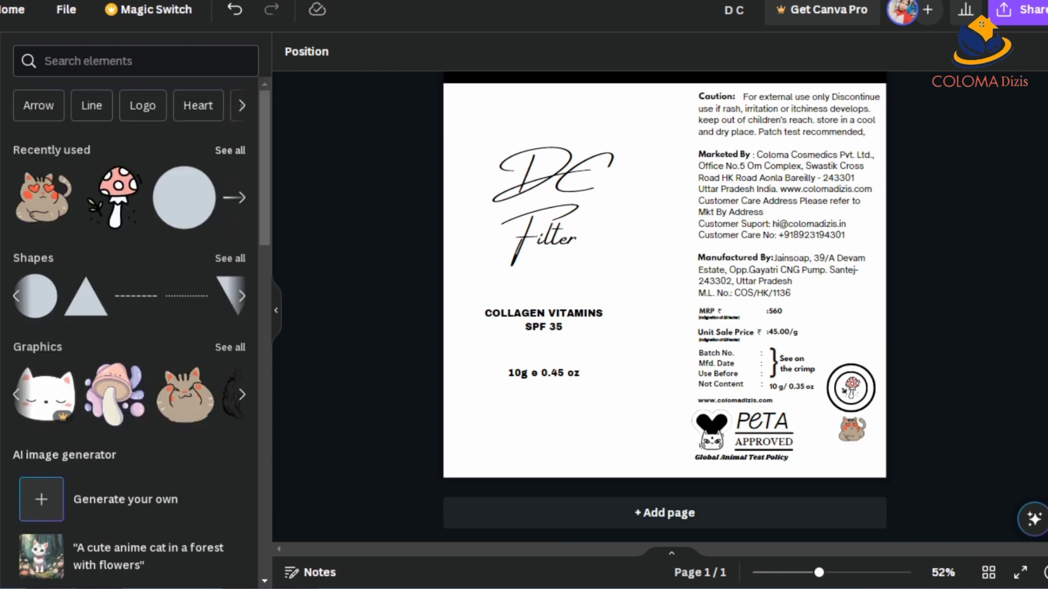
click(16, 296)
click(35, 296)
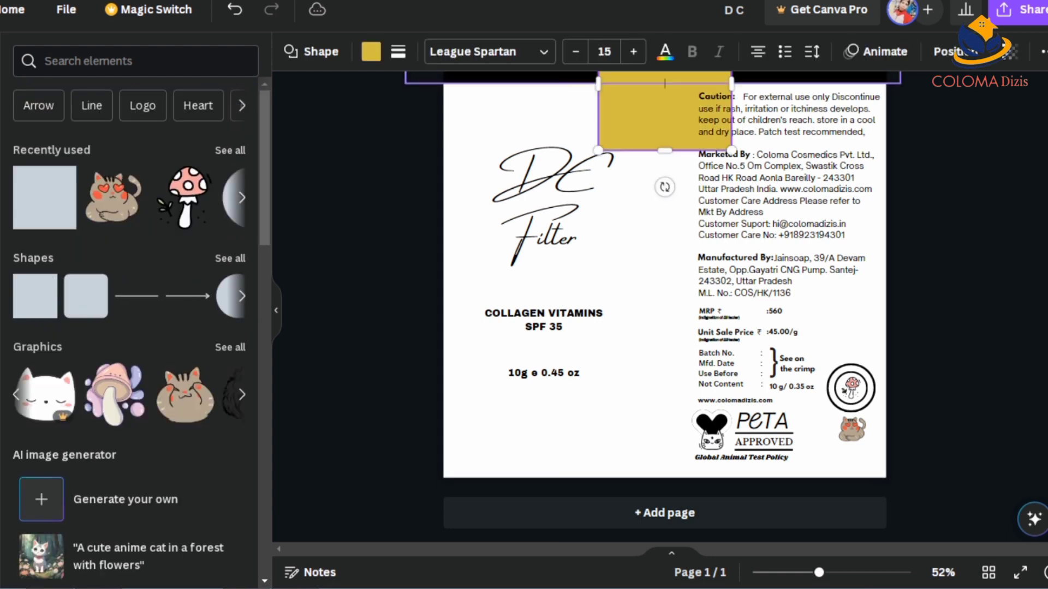
click(371, 52)
click(15, 229)
click(397, 52)
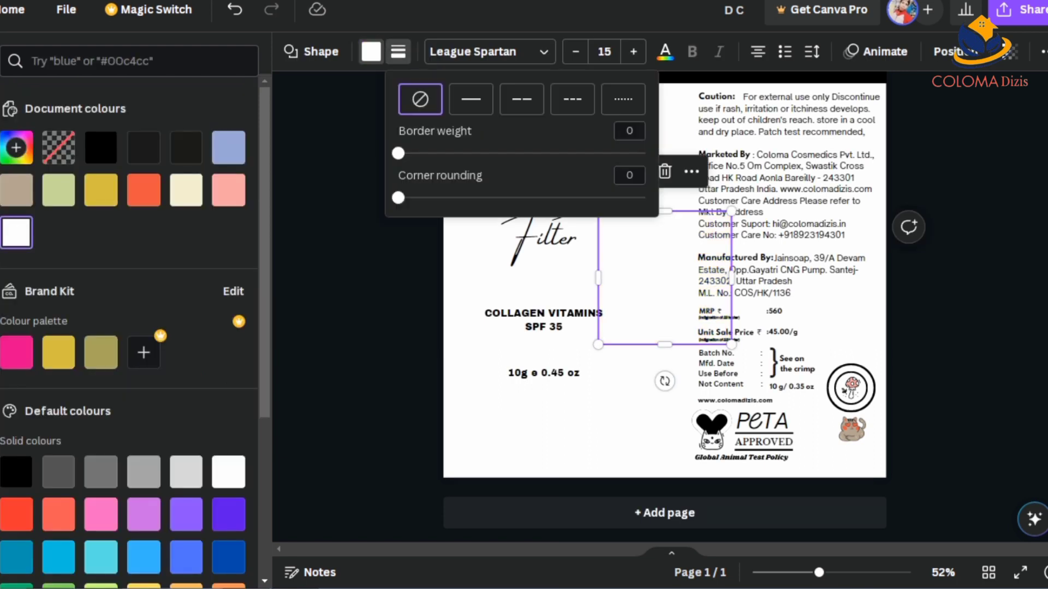
click(473, 98)
click(398, 51)
click(17, 557)
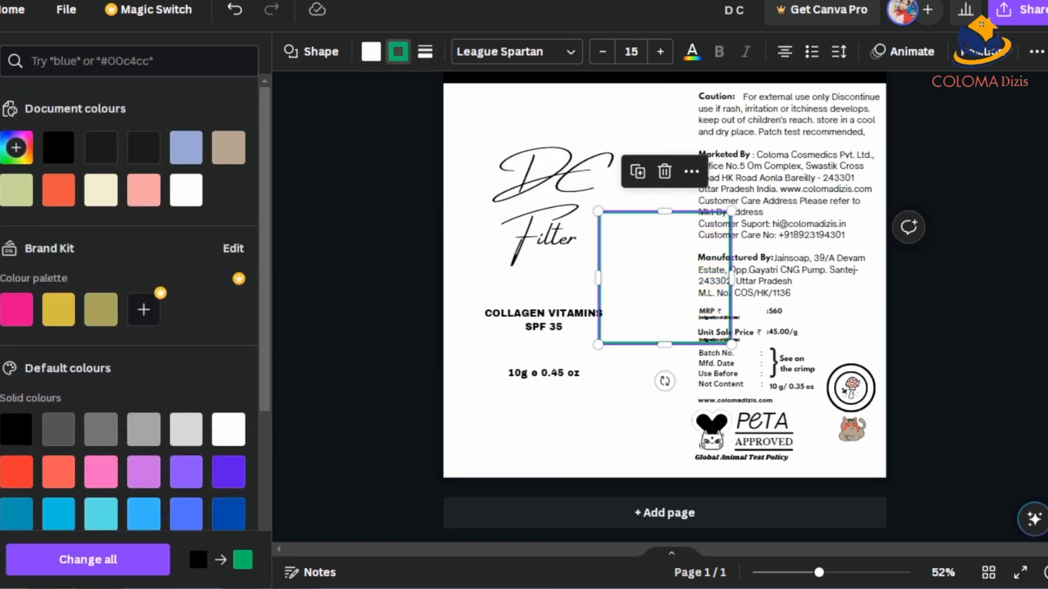
click(16, 148)
drag(229, 244, 225, 264)
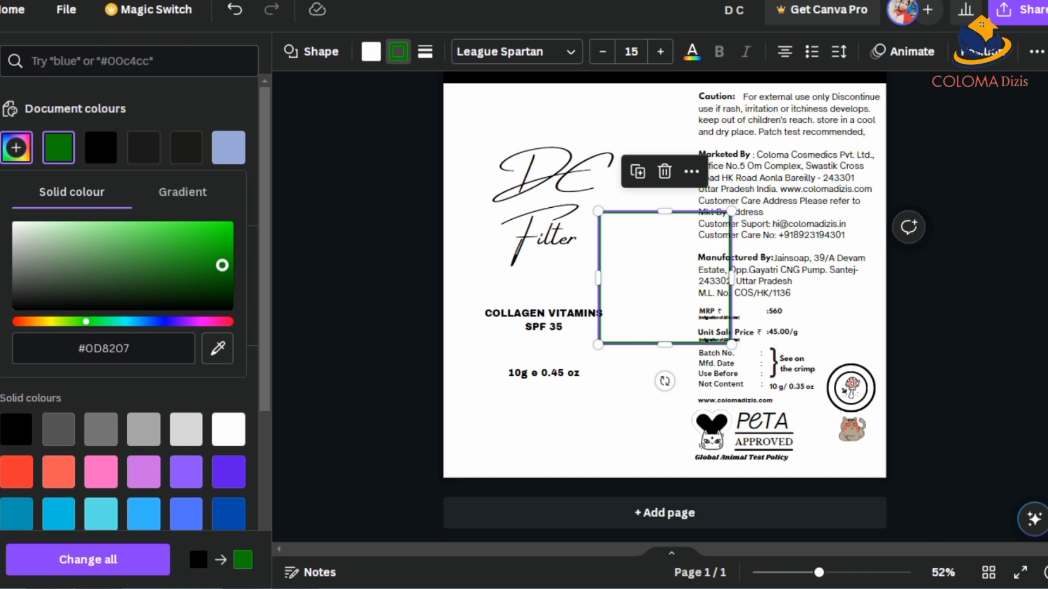
Thicken the green square's border, shrink the square and place it above the mushroom circle.
click(425, 51)
drag(439, 153, 464, 154)
drag(732, 210, 647, 297)
drag(646, 344, 850, 334)
click(425, 51)
click(622, 321)
Add a circle filled with the same green, shrink it and center it inside the green-bordered square.
click(241, 296)
drag(35, 296, 660, 290)
click(371, 51)
click(144, 148)
drag(729, 222, 850, 329)
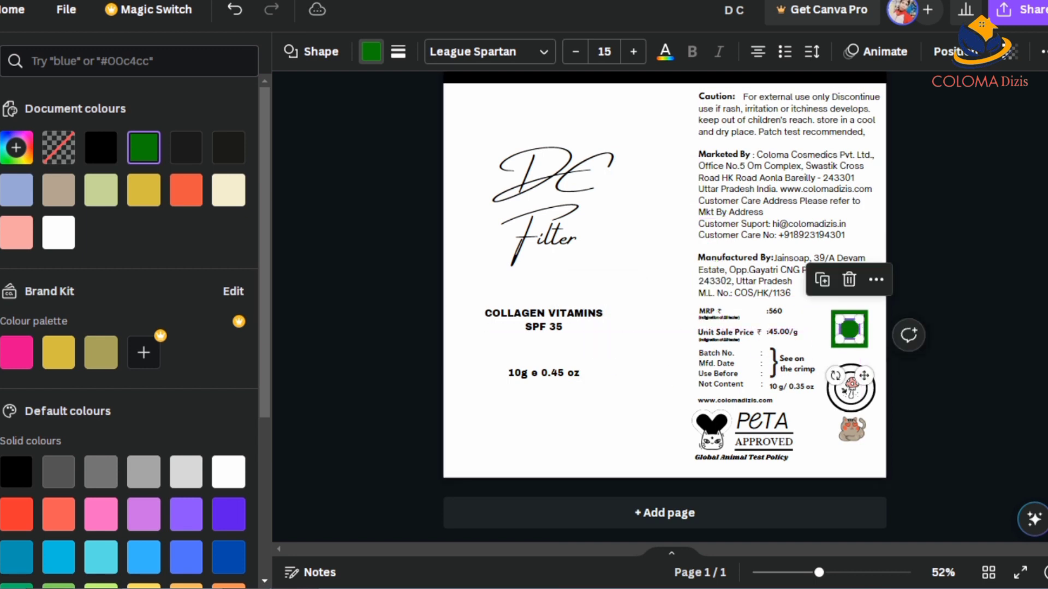
key(Escape)
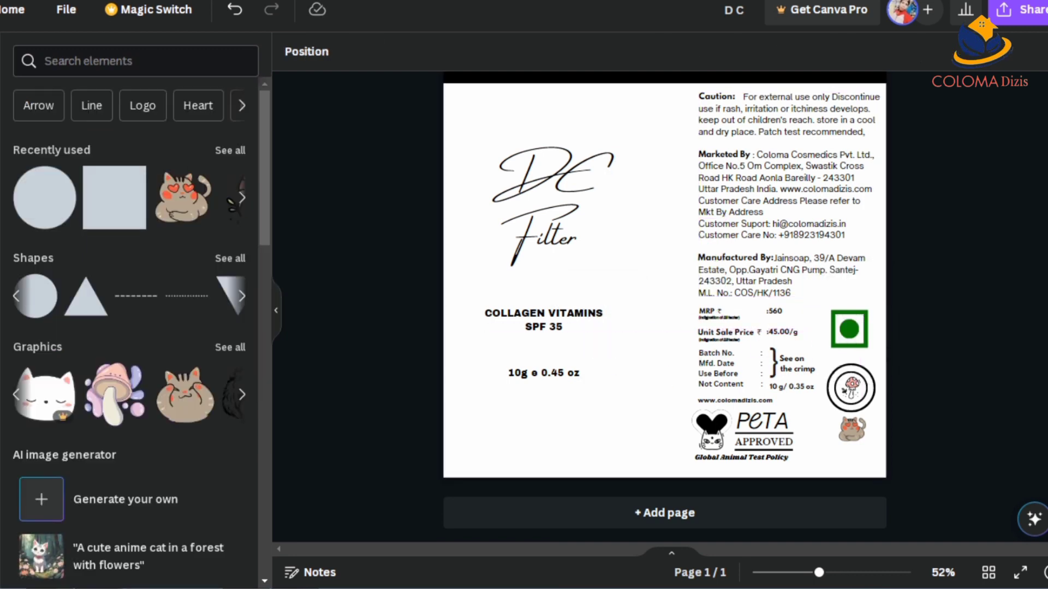
Add a subheading reading "NOT TESTED" and "ON ANIMALS" on two lines.
click(129, 302)
text(Not)
key(BackSpace)
key(BackSpace)
key(BackSpace)
text(NOT TESTED)
key(Return)
text(ON ANIMALS)
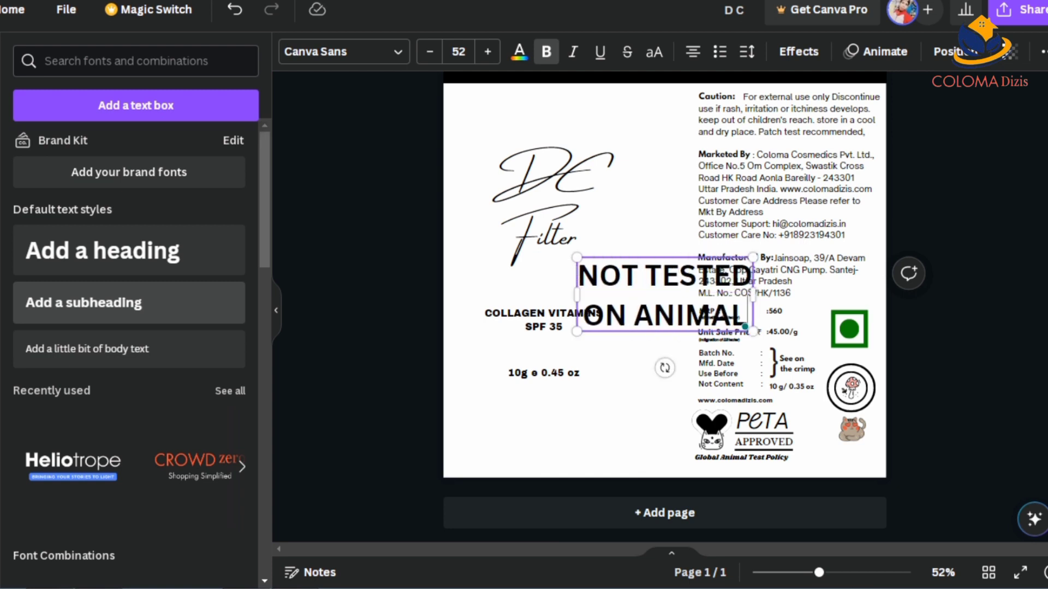
Shrink the "NOT TESTED ON ANIMALS" text to about size 9.6, set it in League Spartan and place it below the cat.
drag(756, 331, 610, 331)
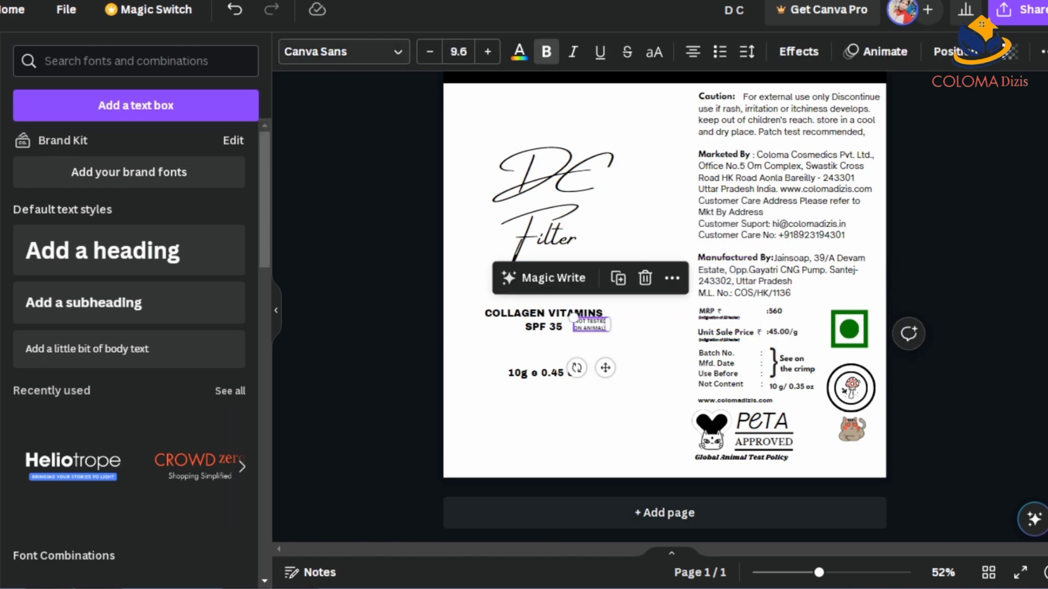
click(344, 51)
click(77, 333)
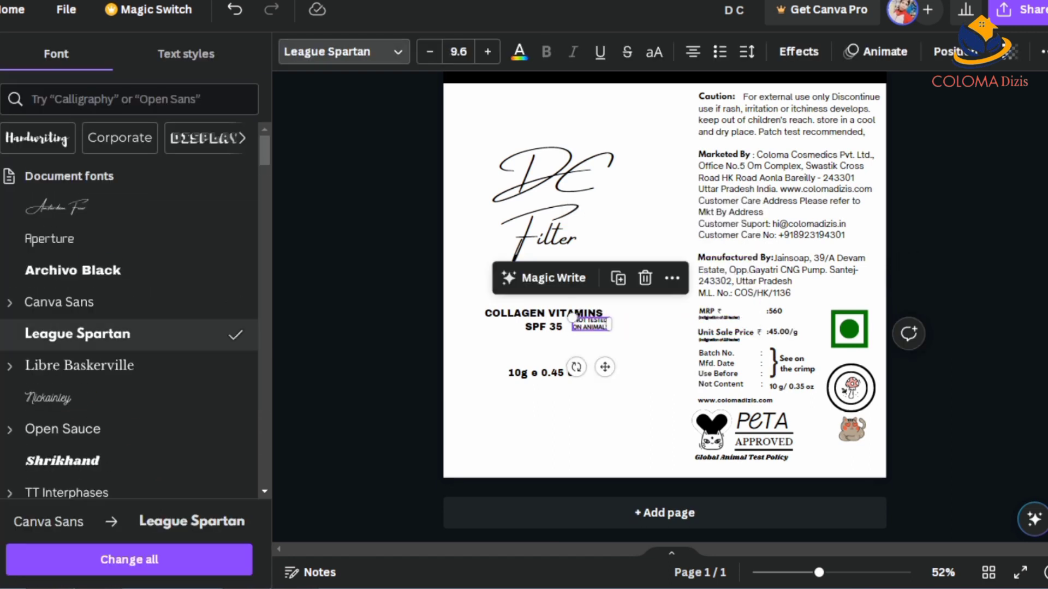
drag(605, 368, 864, 493)
Tighten the line spacing of the "NOT TESTED ON ANIMALS" text and align it under the cat.
click(746, 51)
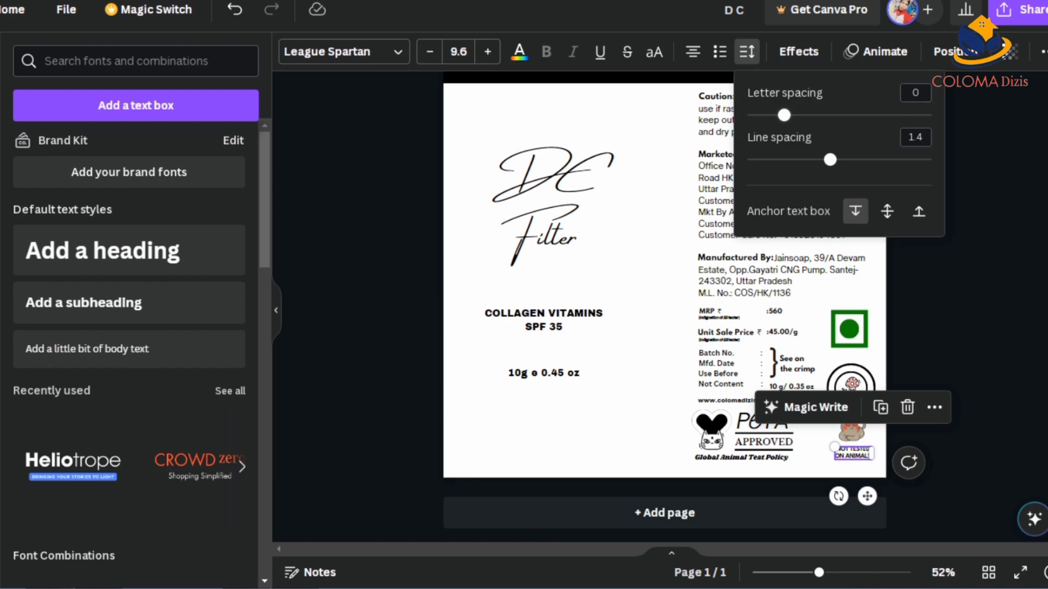
click(746, 52)
click(746, 52)
click(747, 51)
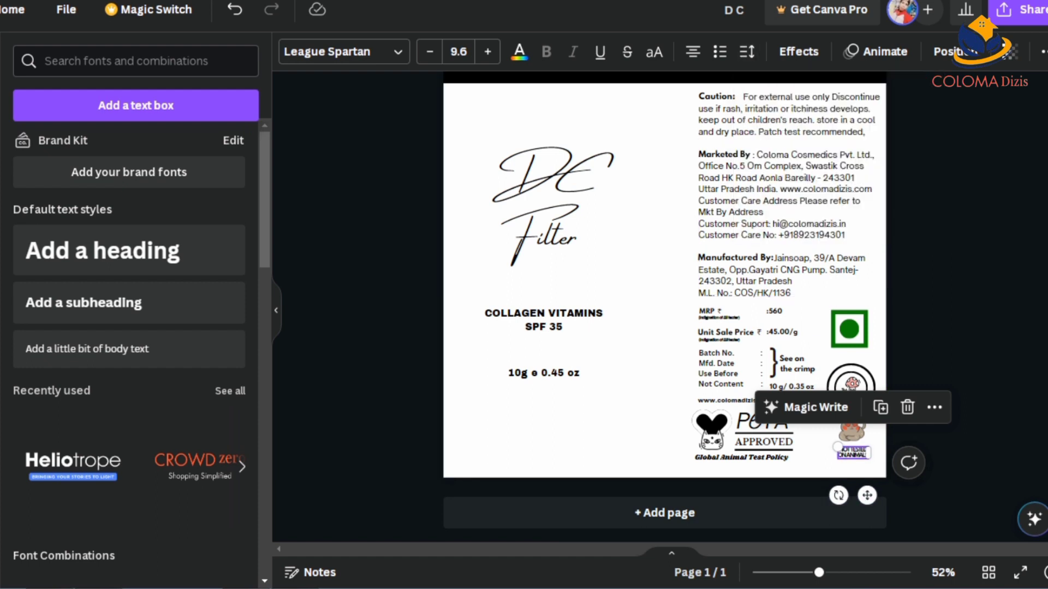
click(746, 51)
key(Escape)
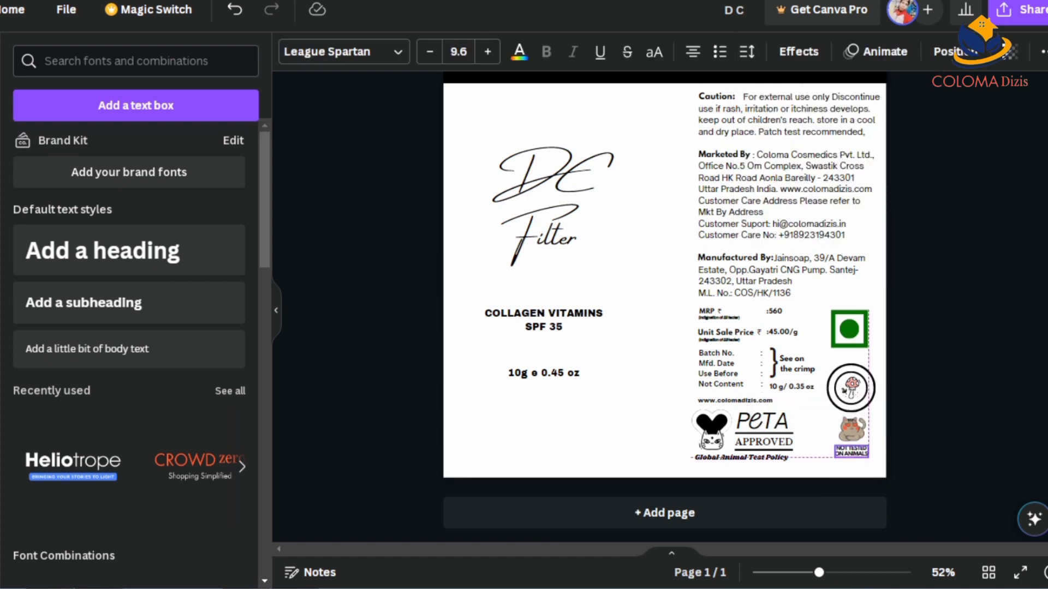
key(Escape)
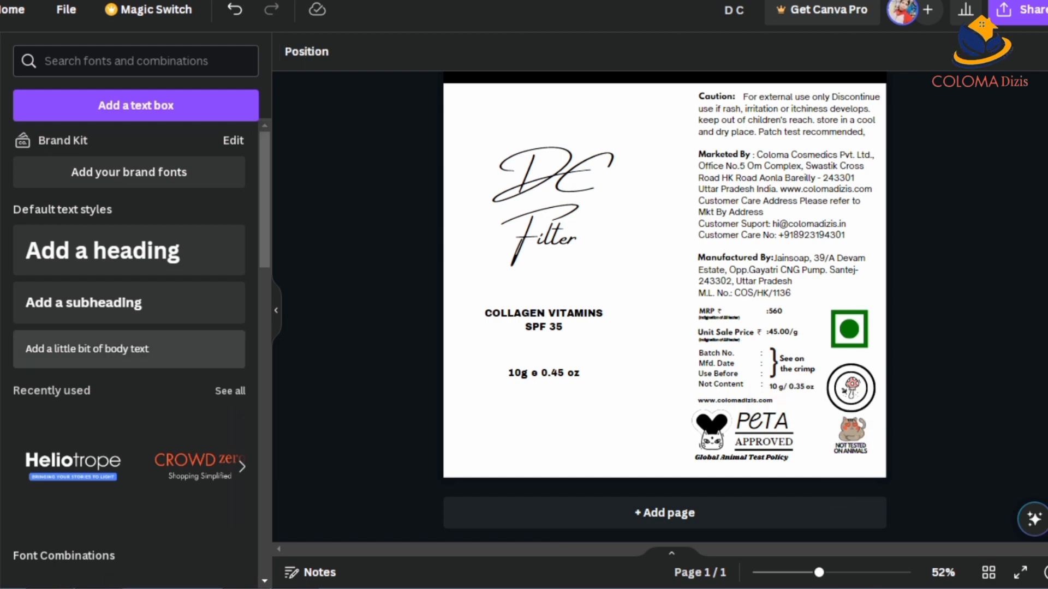
Add a heading "MADE IN INDIA" in Archivo Black, shrink it and place it beneath the "NOT TESTED ON ANIMALS" text.
scroll(129, 327, down, 5)
scroll(130, 328, up, 5)
click(102, 251)
text(MADE IN INDIA)
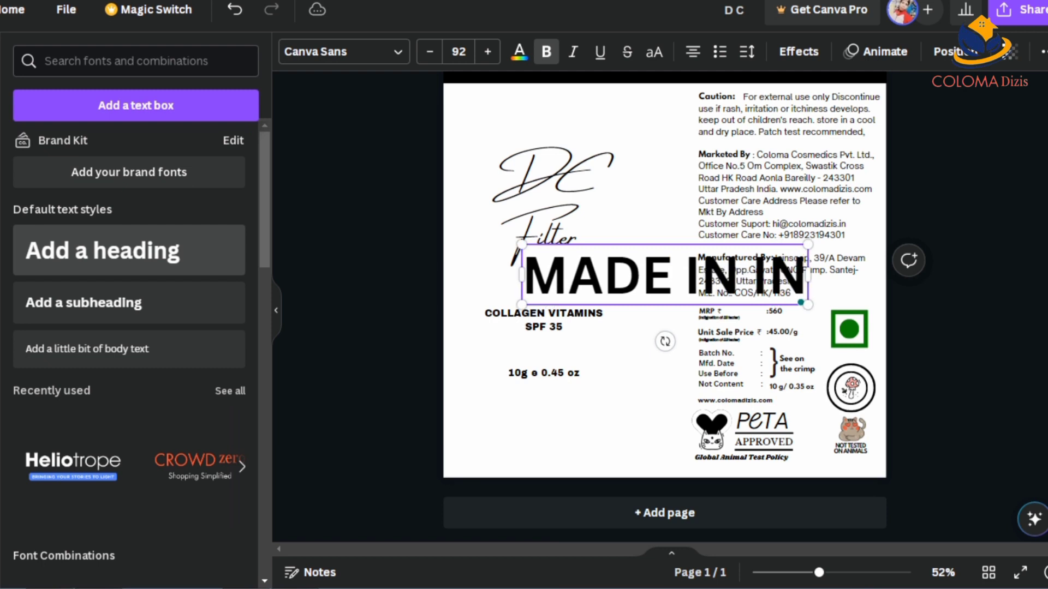
key(Escape)
drag(852, 304, 559, 304)
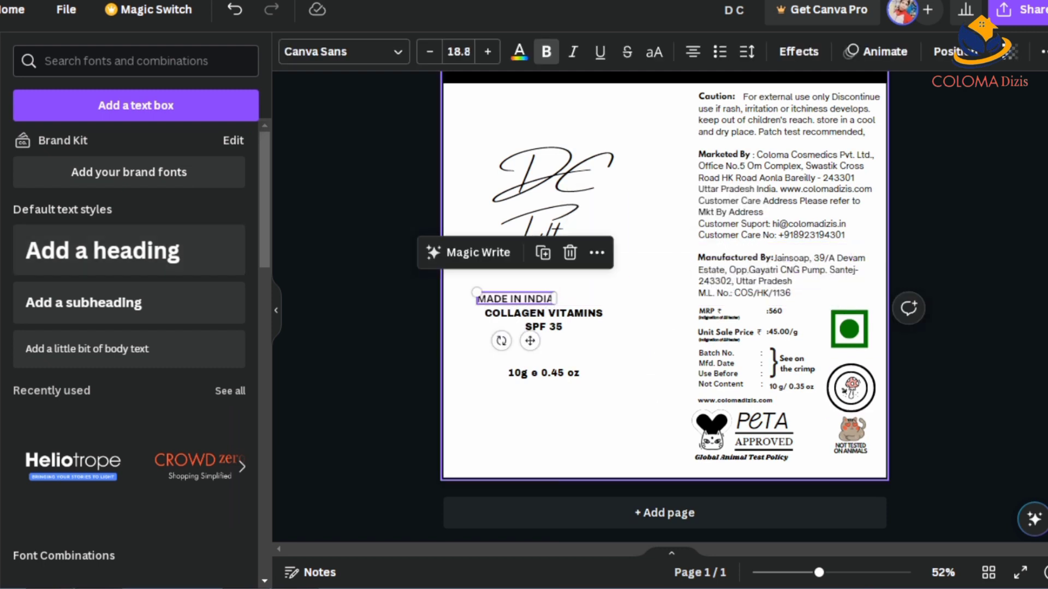
click(327, 51)
click(73, 270)
drag(473, 292, 835, 461)
Add a body text reading "CRUMILL FREE" and set it in League Spartan.
click(129, 348)
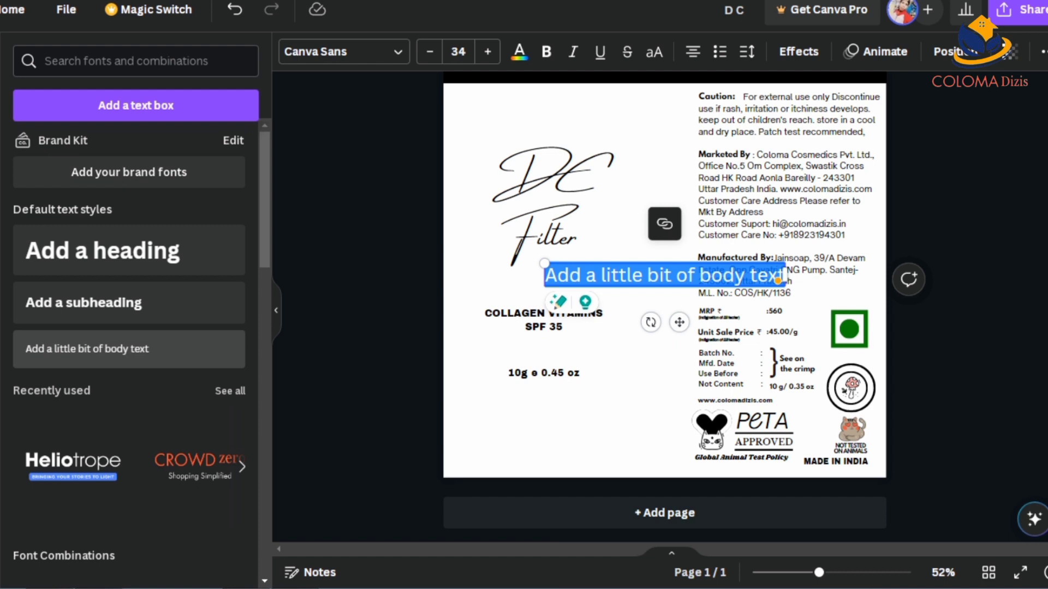
text(cRUMILL FREE)
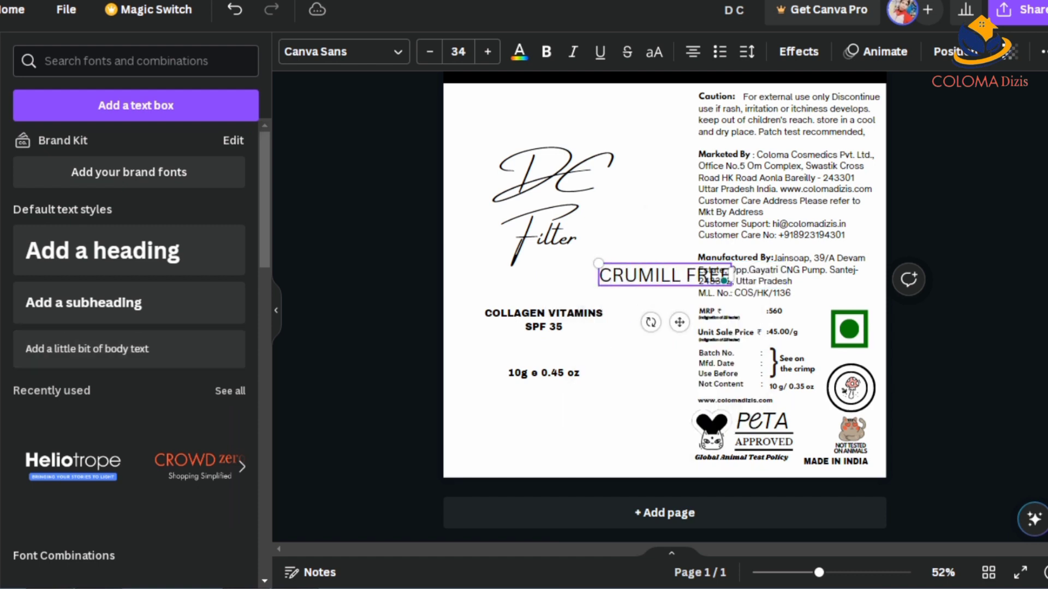
key(Escape)
click(343, 51)
click(77, 335)
Apply the Curve shape to "CRUMILL FREE", shrink it to about size 11.9 and place it over the mushroom circle.
click(799, 51)
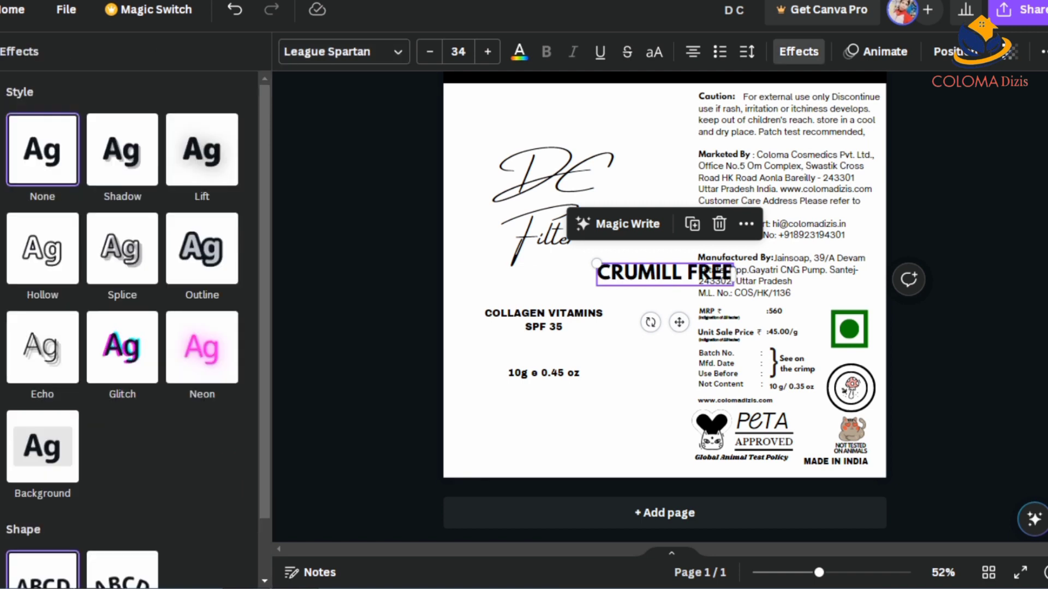
scroll(131, 273, down, 2)
click(123, 520)
drag(704, 243, 632, 301)
drag(614, 341, 824, 355)
scroll(131, 492, down, 2)
Fit "CRUMILL FREE" into the ring's upper arc with curve 68, tighter letter spacing and about size 10.3.
mouse_move(222, 562)
mouse_down()
mouse_move(192, 563)
mouse_move(202, 562)
mouse_up()
click(747, 51)
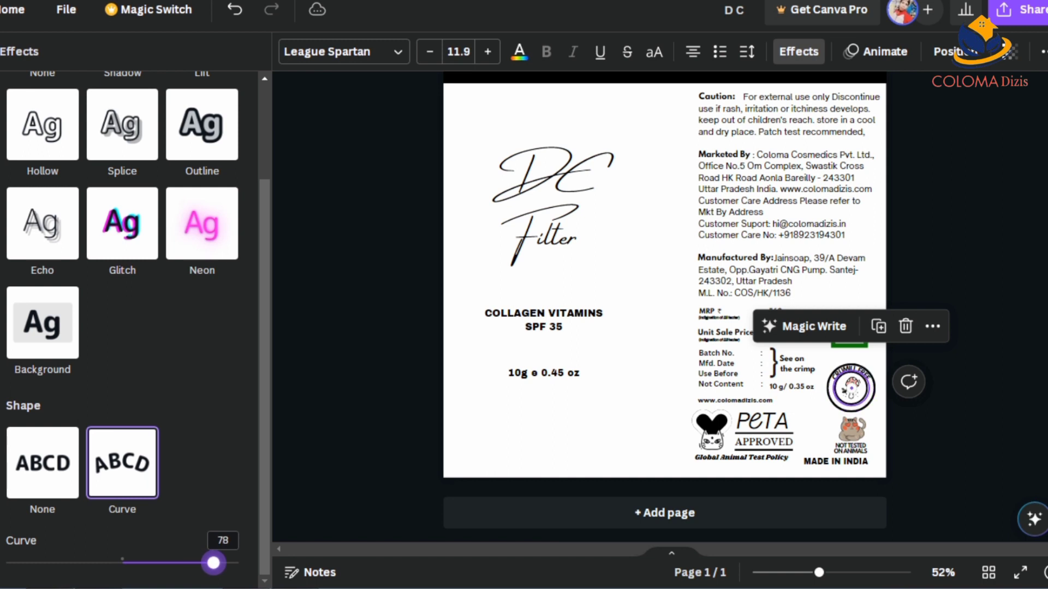
key(Escape)
drag(875, 413, 871, 407)
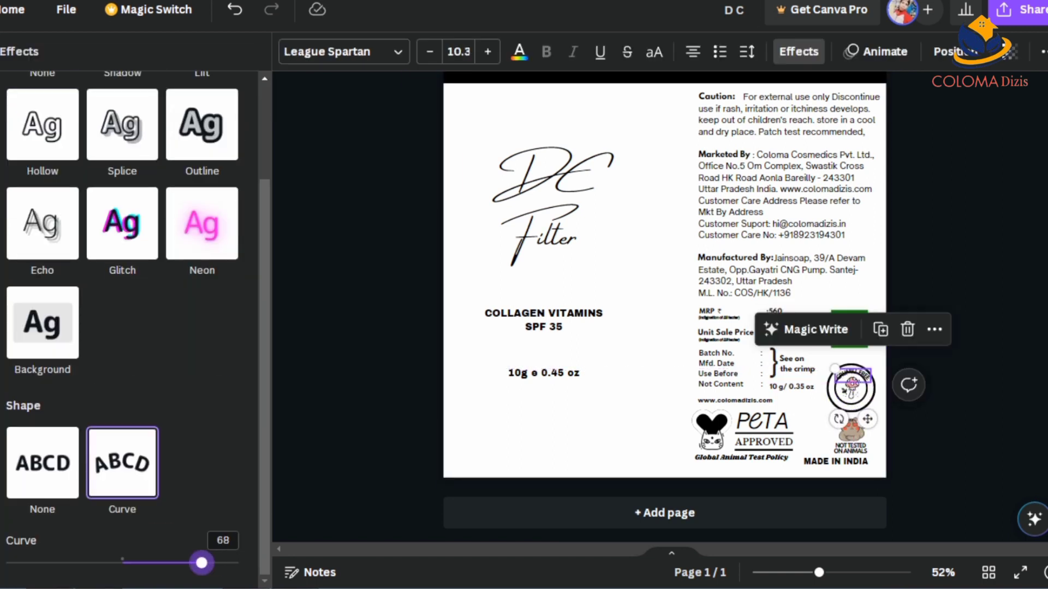
drag(867, 419, 867, 421)
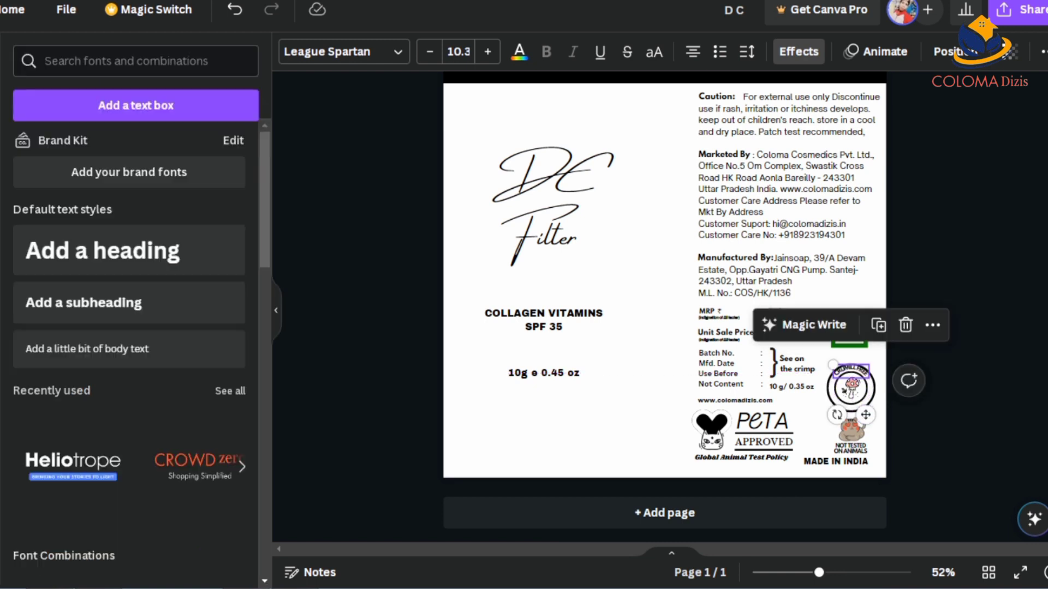
key(Escape)
Place a copy of "CRUMILL FREE" in the ring's lower arc with curve -69 and letter spacing -54.
click(852, 374)
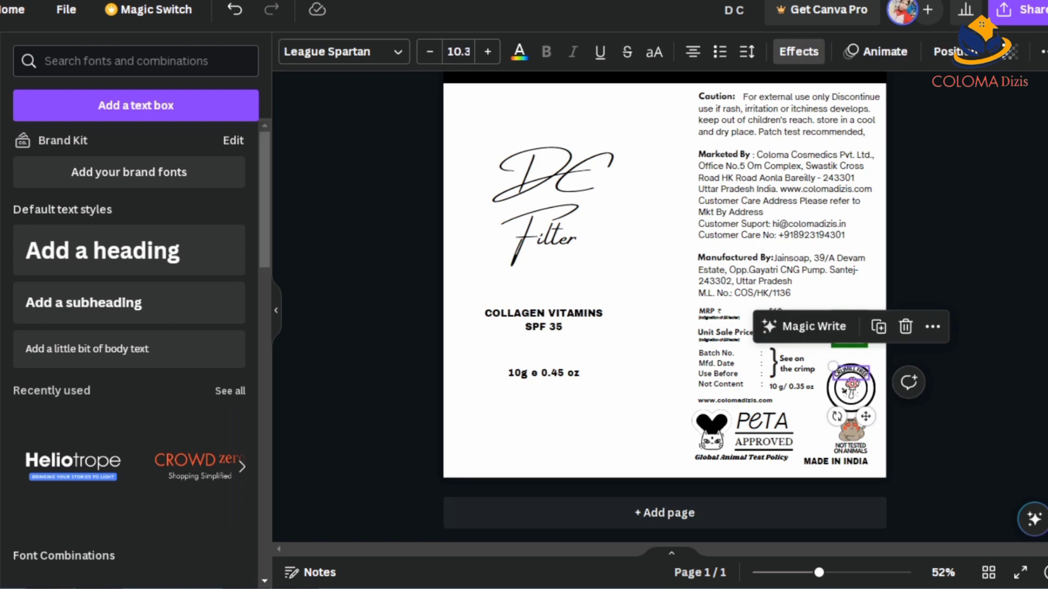
click(848, 405)
click(799, 52)
drag(201, 567, 43, 562)
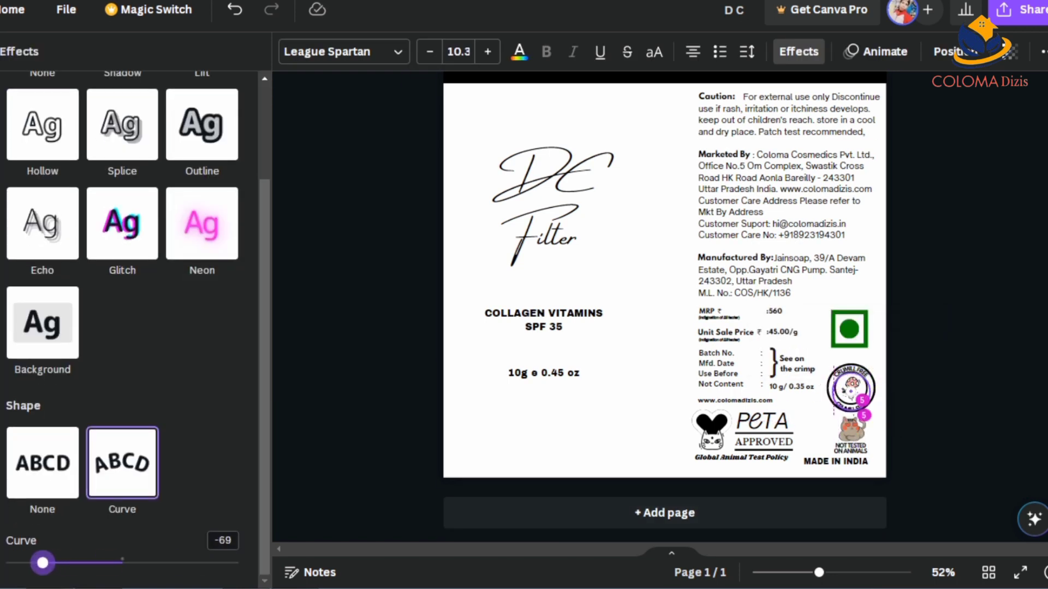
click(747, 51)
mouse_move(764, 116)
mouse_down()
mouse_move(807, 115)
mouse_move(775, 114)
mouse_up()
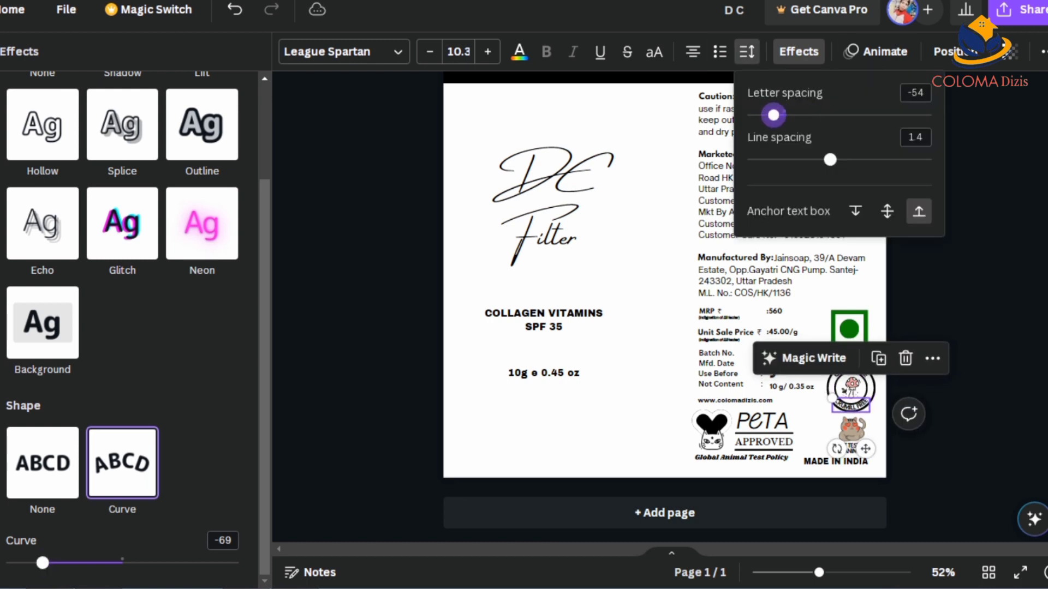
key(Escape)
key(Escape)
Place a copy of "COLLAGEN VITAMINS SPF 35" below the script logo on the black panel and color it pink (#f7a4a4).
scroll(720, 144, down, 5)
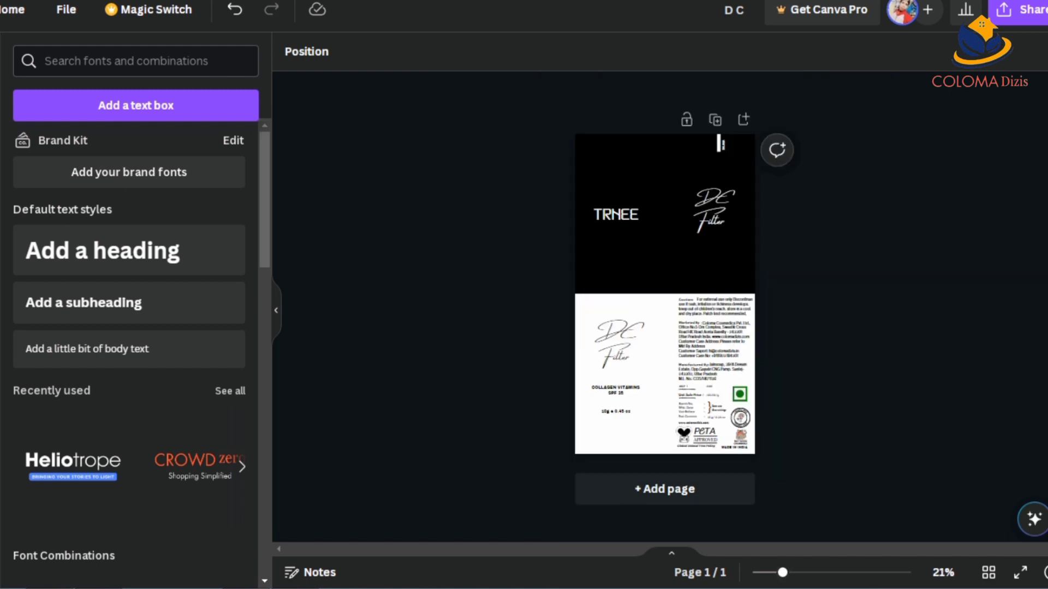
key(Tab)
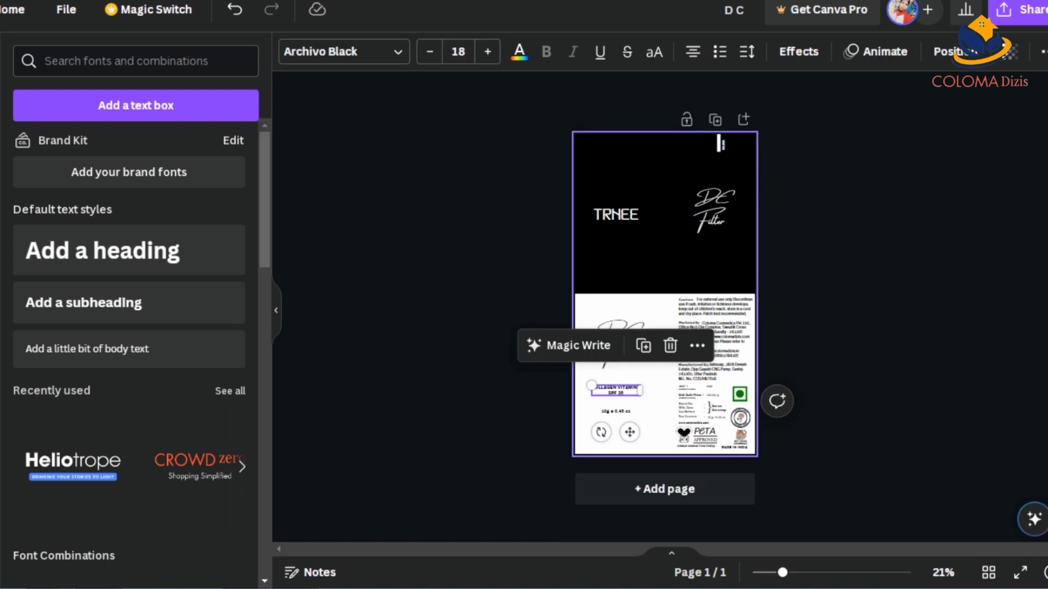
key(Tab)
click(519, 51)
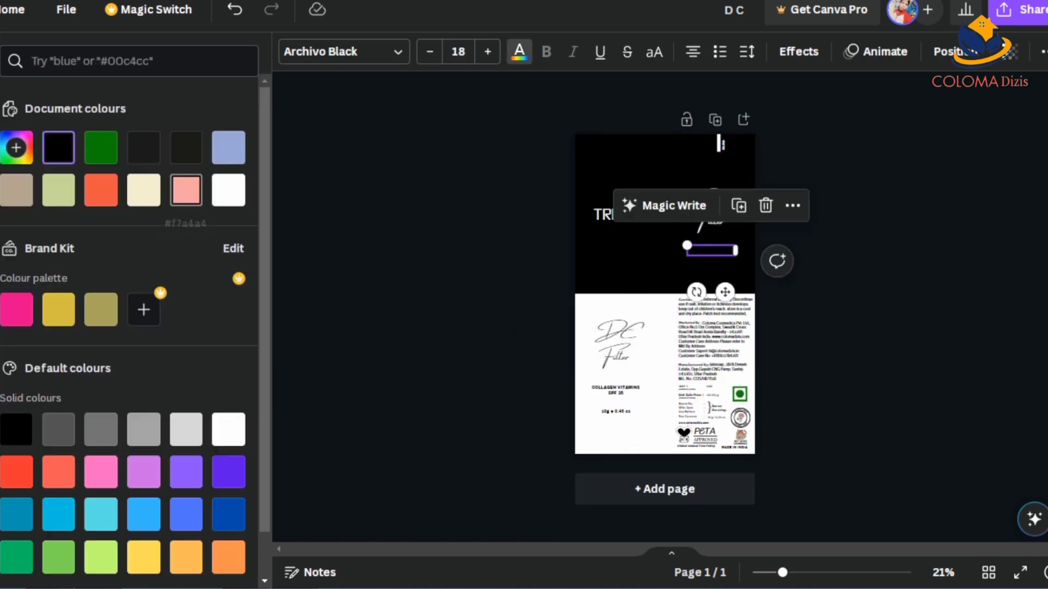
key(Escape)
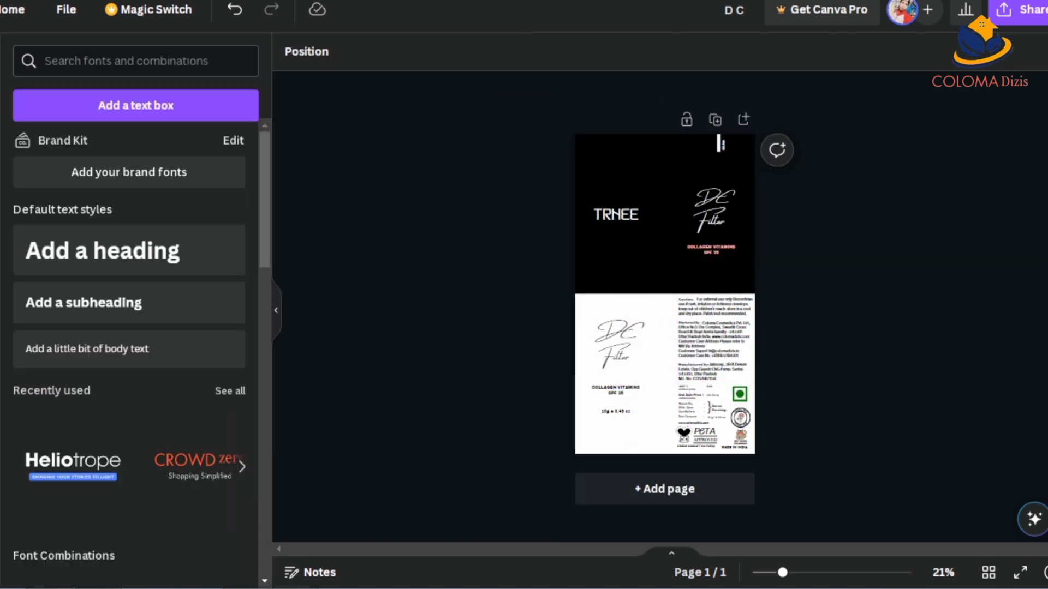